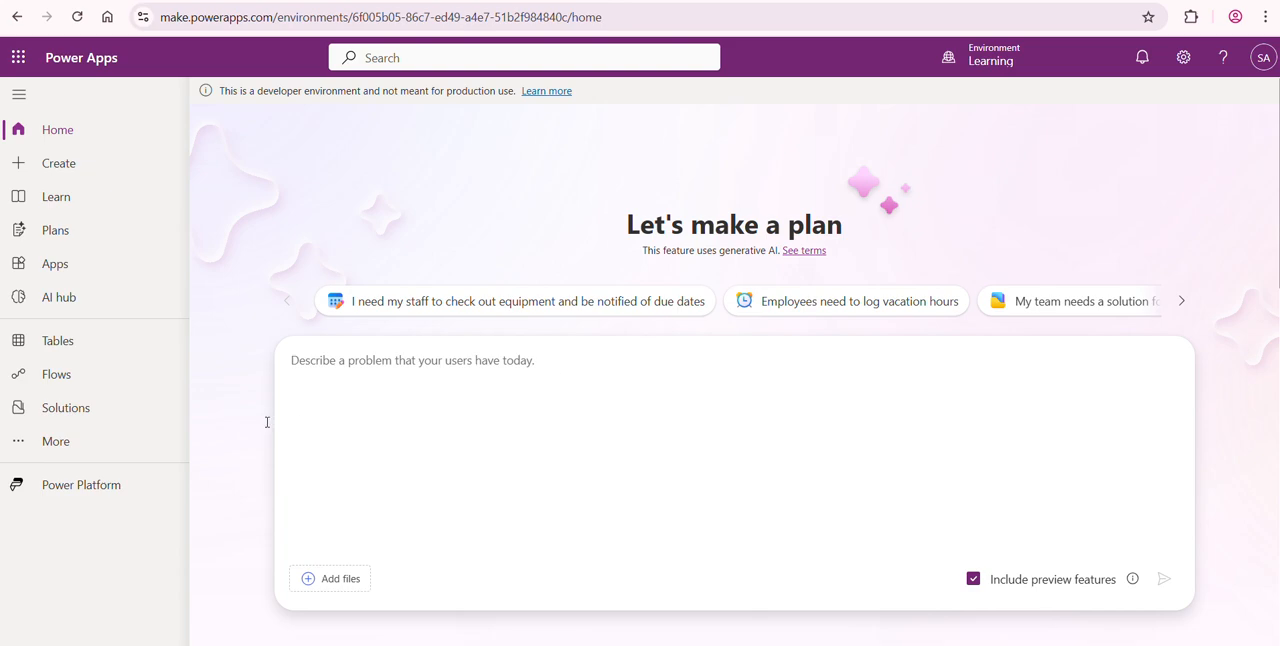
- Open the solutions list, select Event Registration Pages, and look through the environments available besides Learning
{"action": "left_click", "coordinate": [110, 409]}
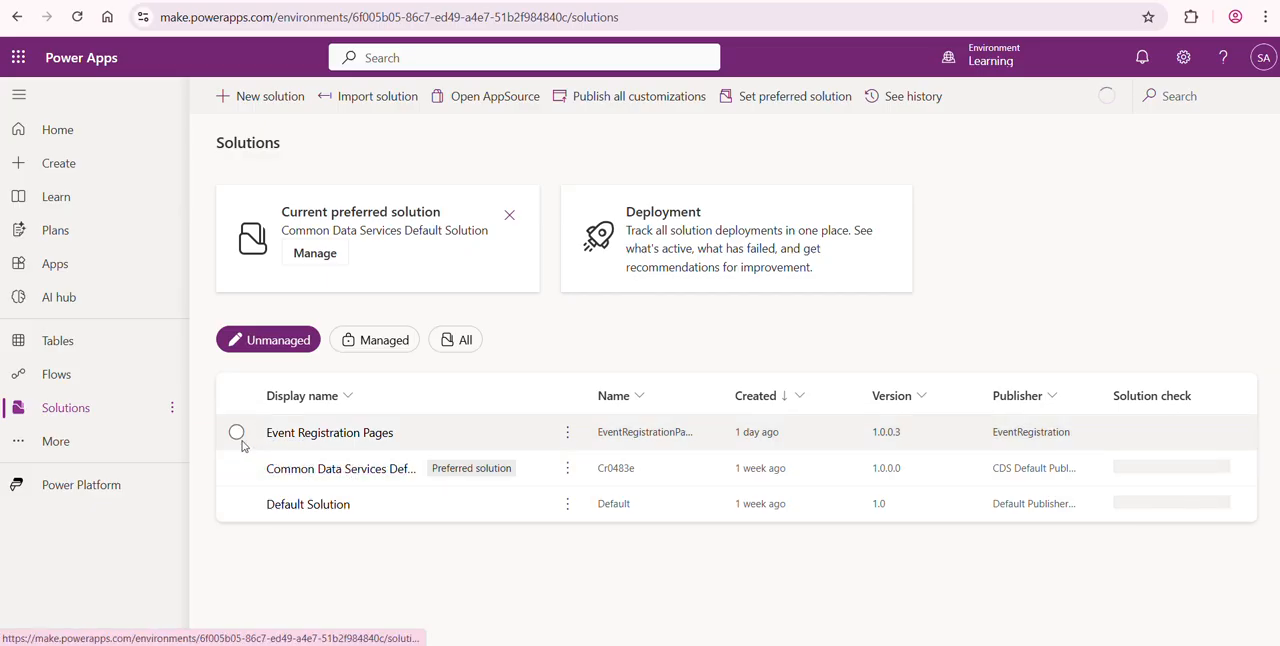
{"action": "left_click", "coordinate": [237, 431]}
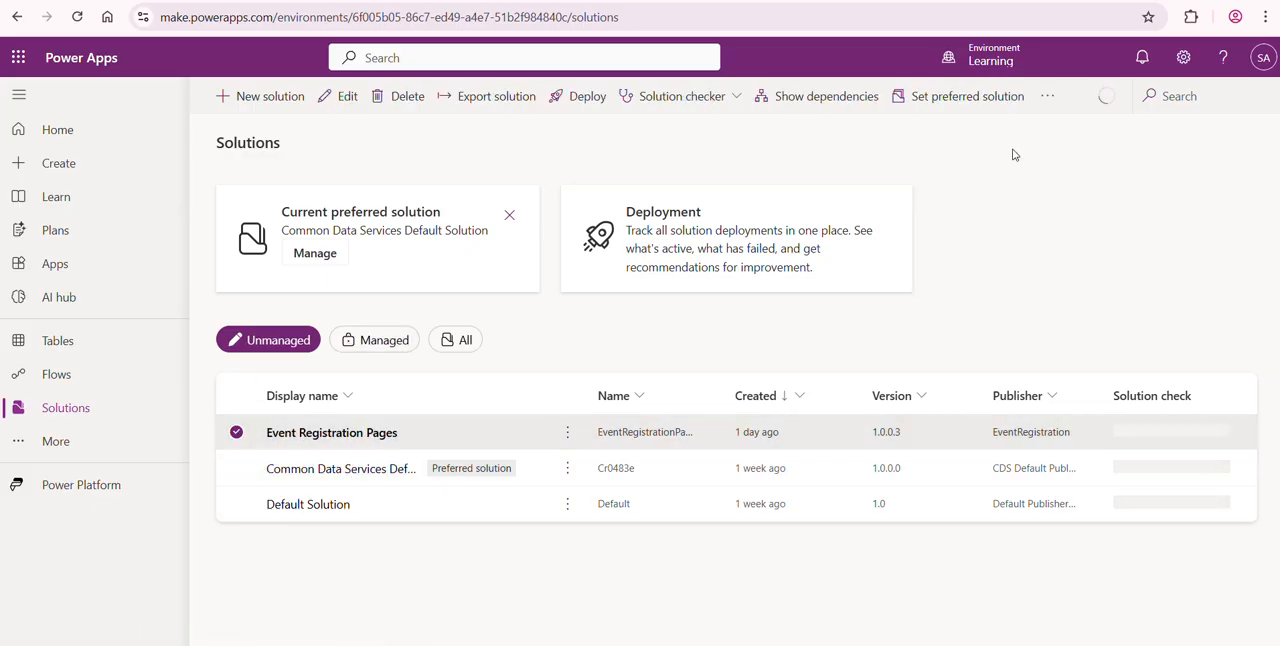
{"action": "left_click", "coordinate": [1000, 60]}
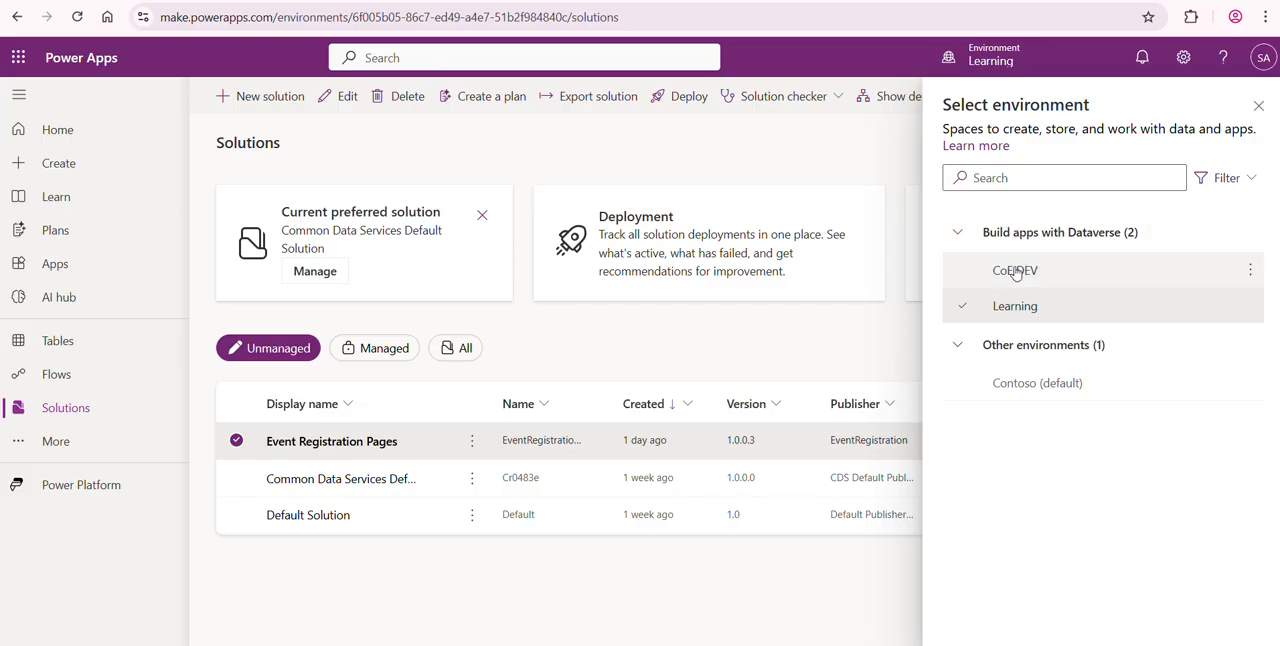
{"action": "mouse_move", "coordinate": [1024, 289]}
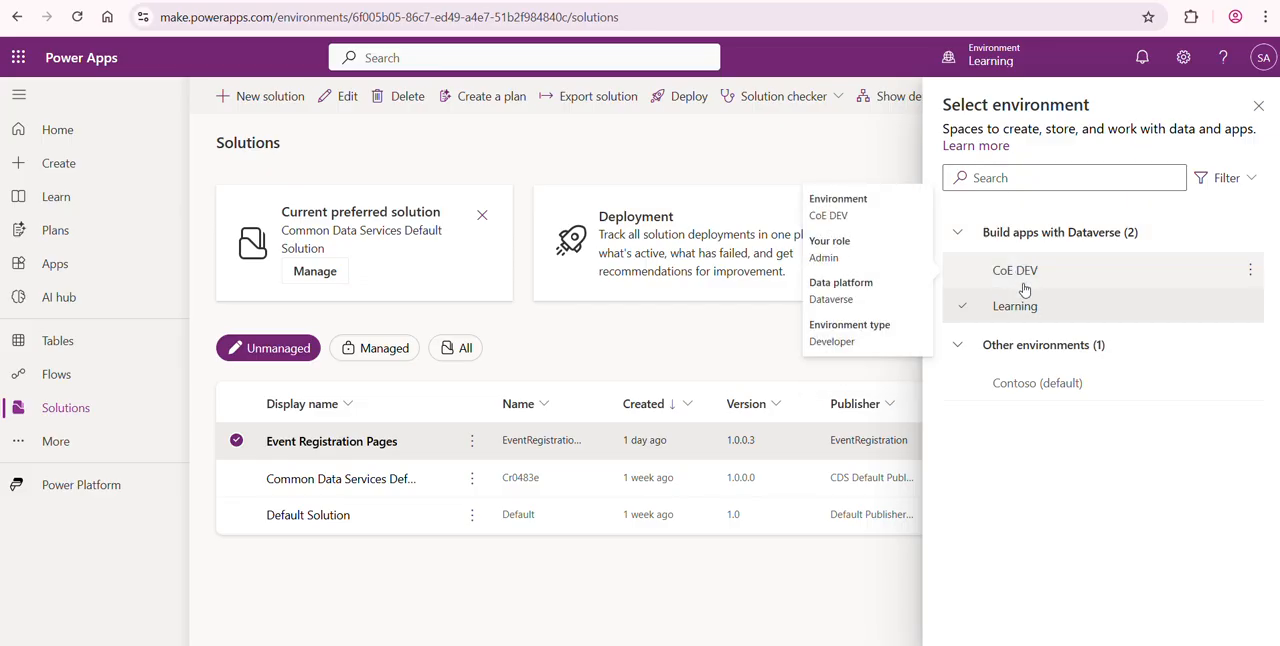
- Switch to the Power Platform admin center and open the list of managed environments
{"action": "left_click", "coordinate": [1184, 60]}
{"action": "left_click", "coordinate": [1056, 180]}
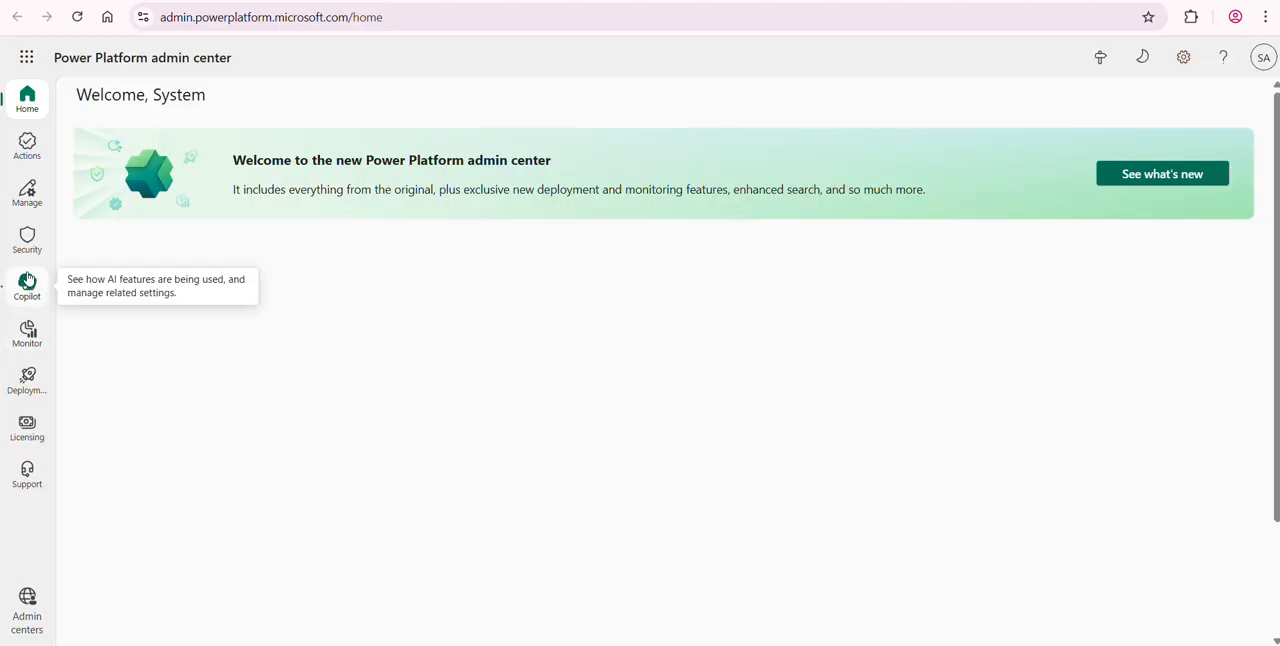
{"action": "left_click", "coordinate": [27, 192]}
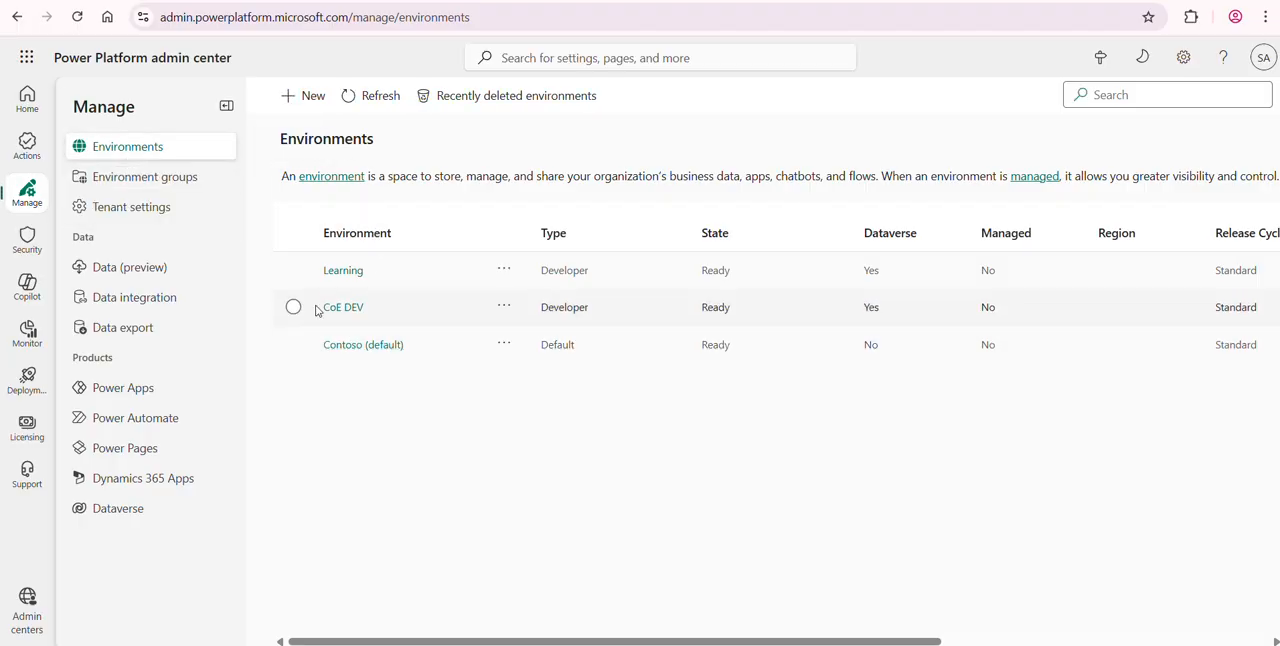
- Create a new environment named Production with the type Developer, accepting the default Dataverse settings
{"action": "left_click", "coordinate": [304, 95]}
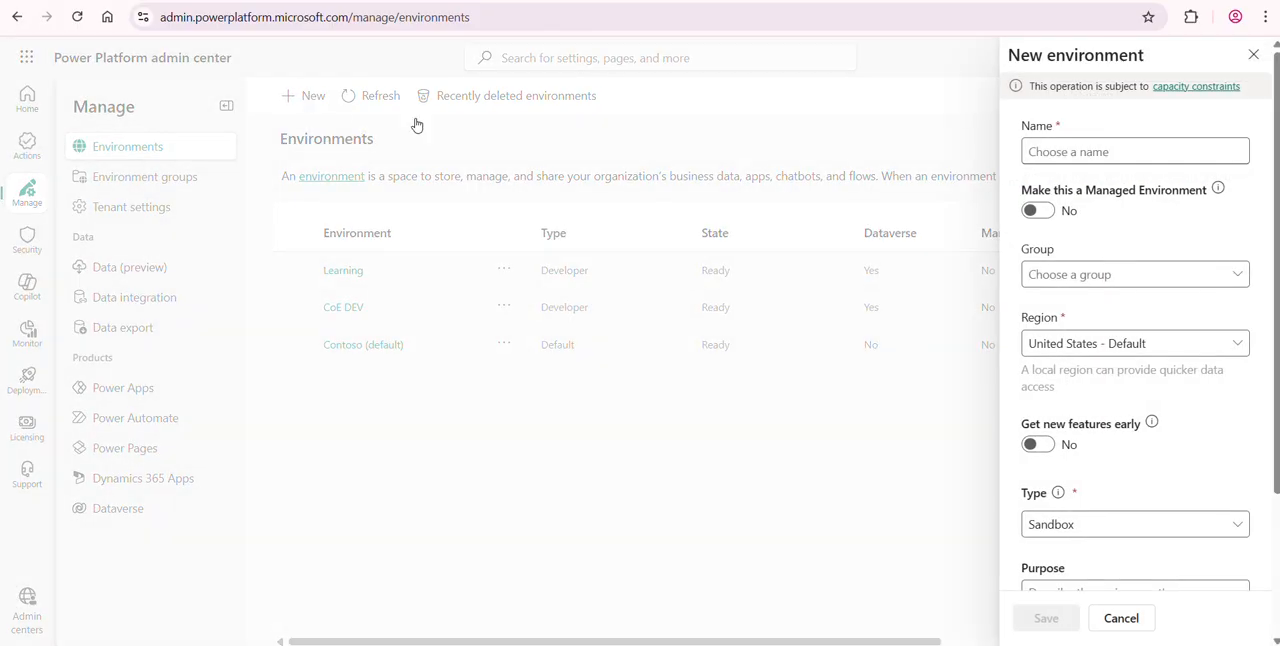
{"action": "left_click", "coordinate": [1118, 148]}
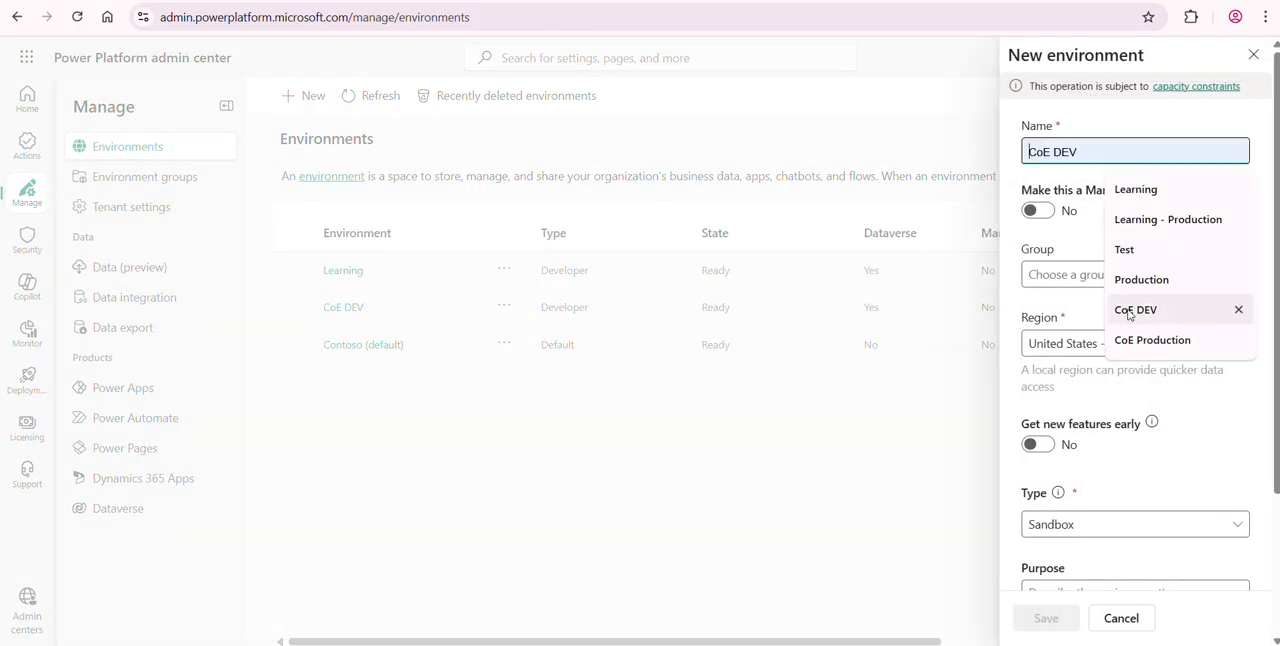
{"action": "left_click", "coordinate": [1141, 279]}
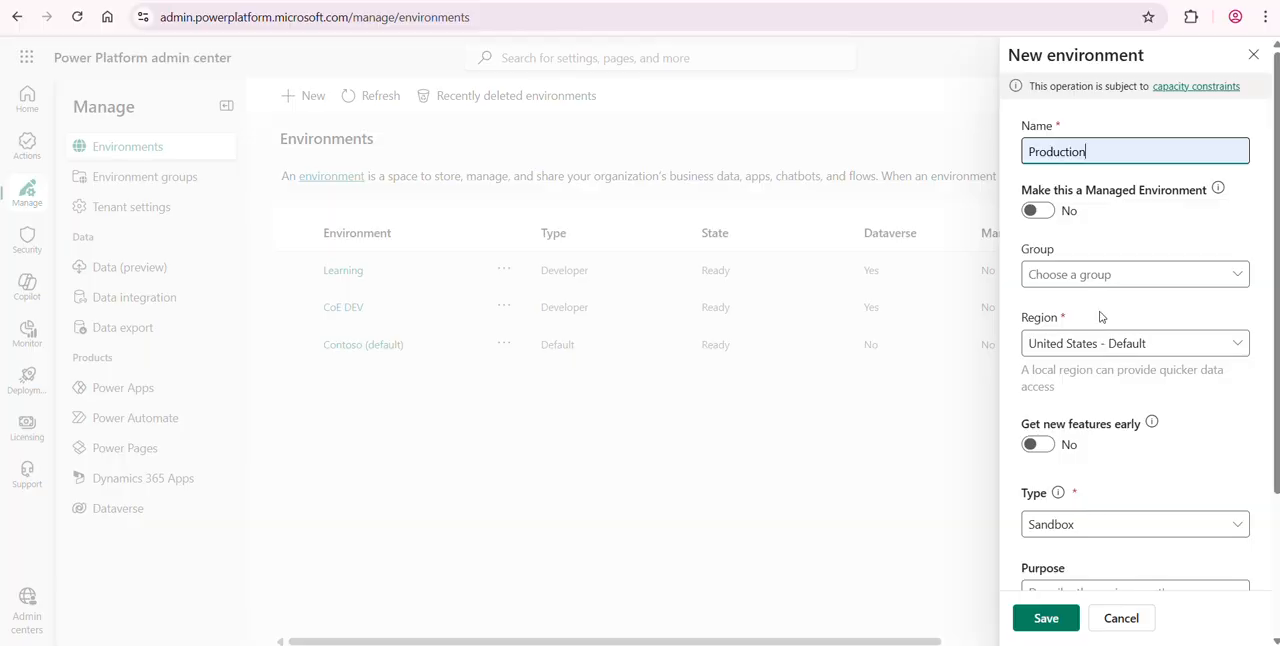
{"action": "left_click", "coordinate": [1057, 524]}
{"action": "left_click", "coordinate": [1066, 408]}
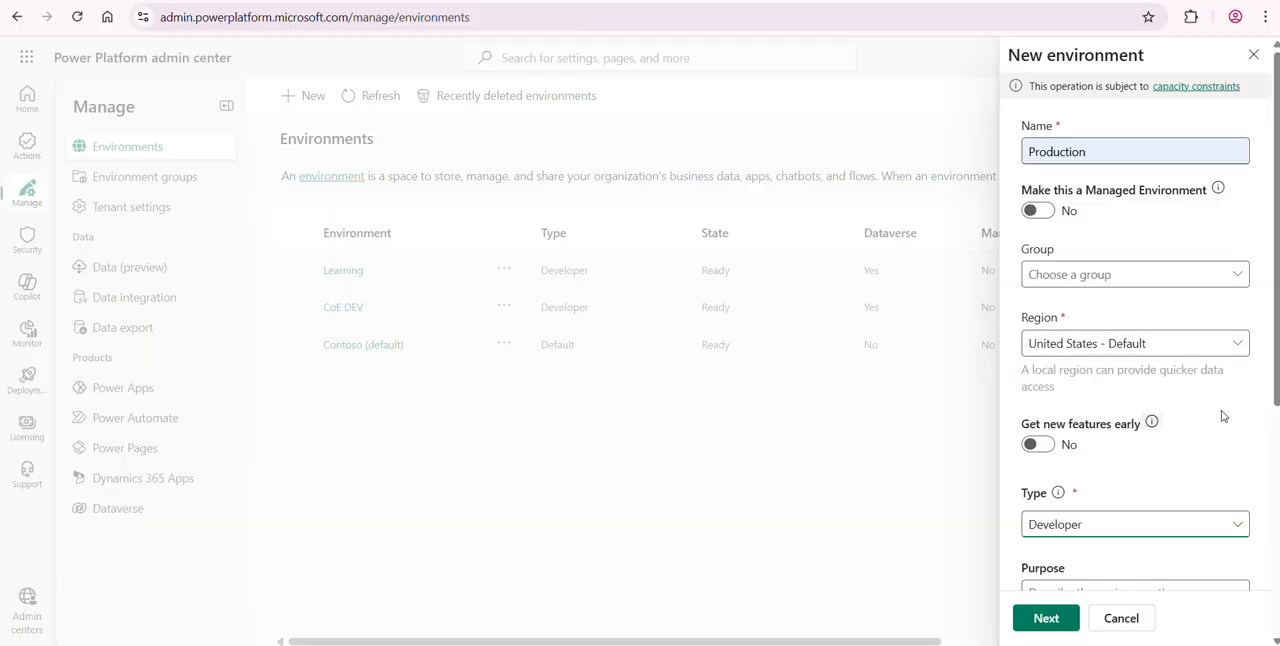
{"action": "scroll", "coordinate": [1222, 416], "scroll_direction": "down", "scroll_amount": 4}
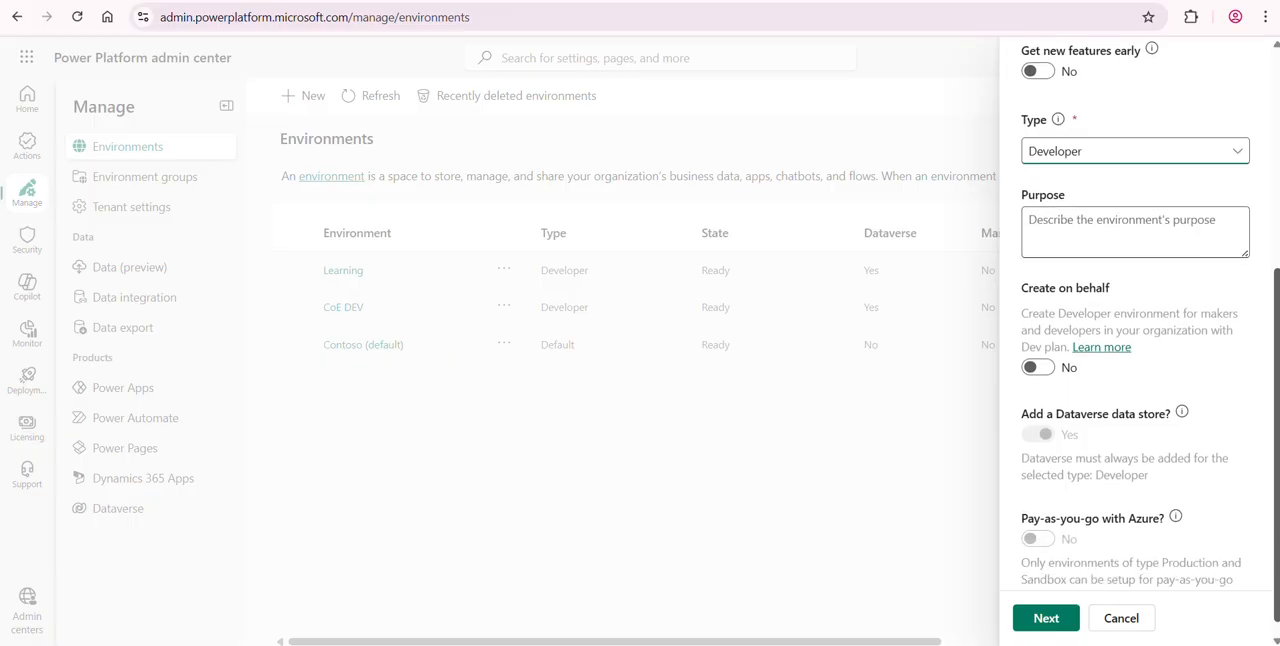
{"action": "left_click", "coordinate": [1046, 618]}
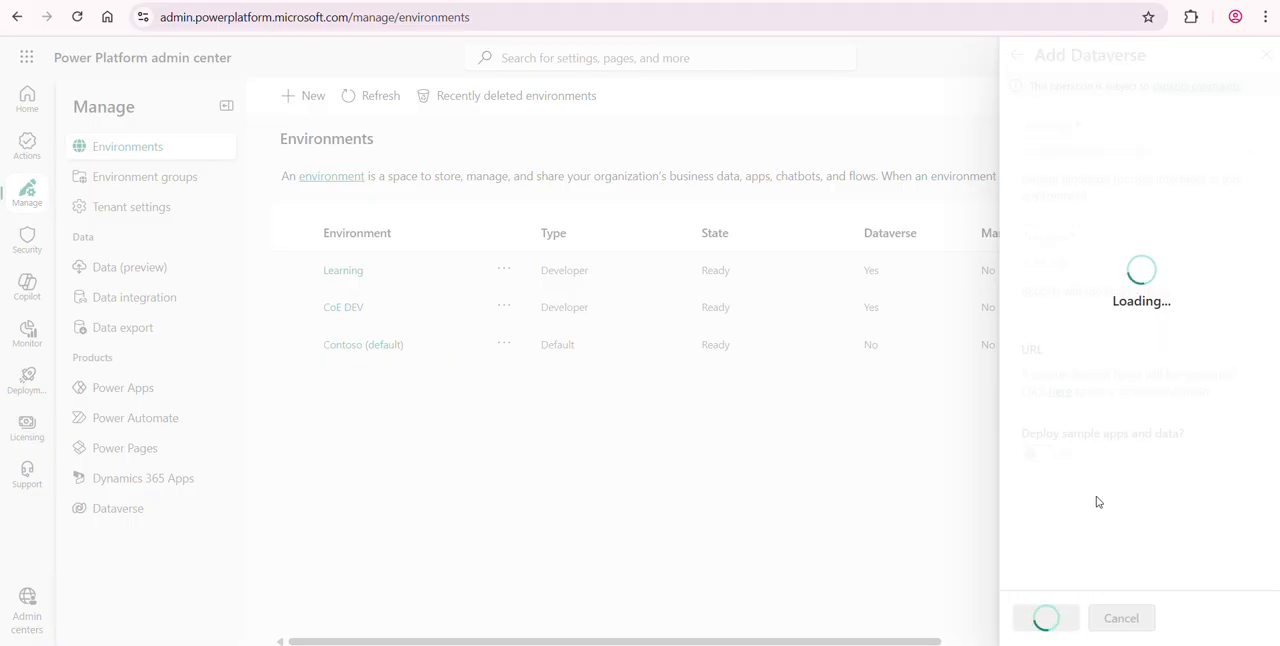
{"action": "left_click", "coordinate": [1046, 617]}
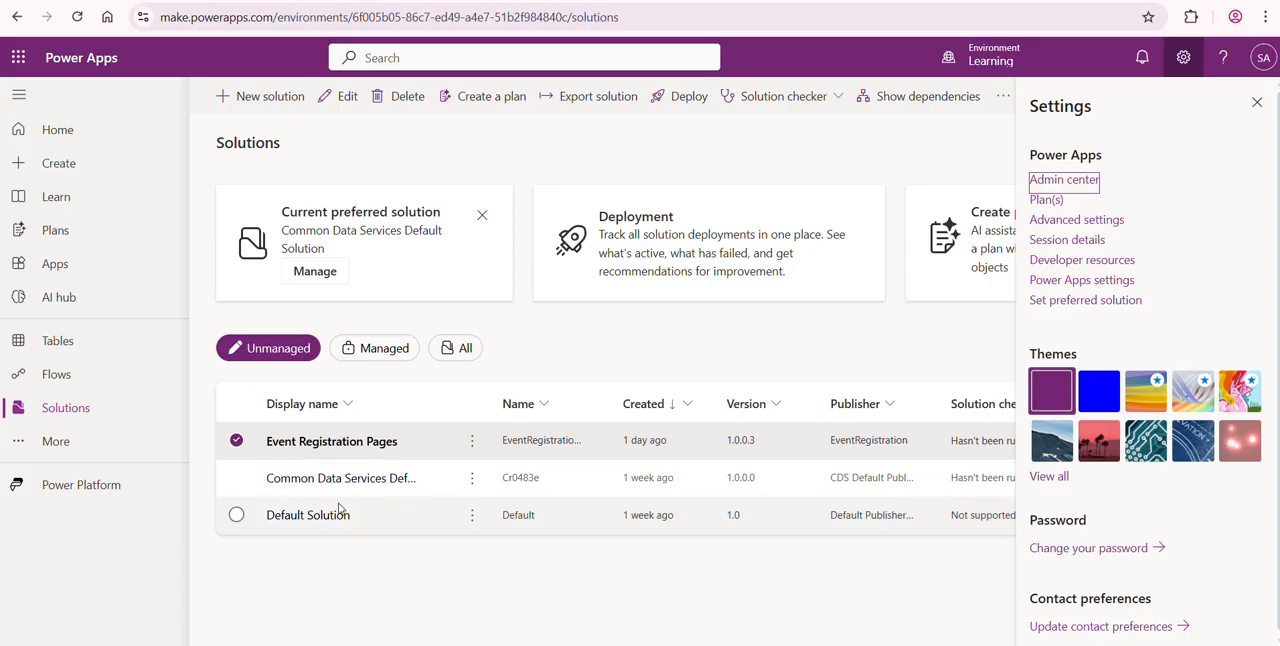
- In Power Apps, open the Event Registration Pages solution's pipelines and start a new pipeline with Production as target environment
{"action": "left_click", "coordinate": [353, 443]}
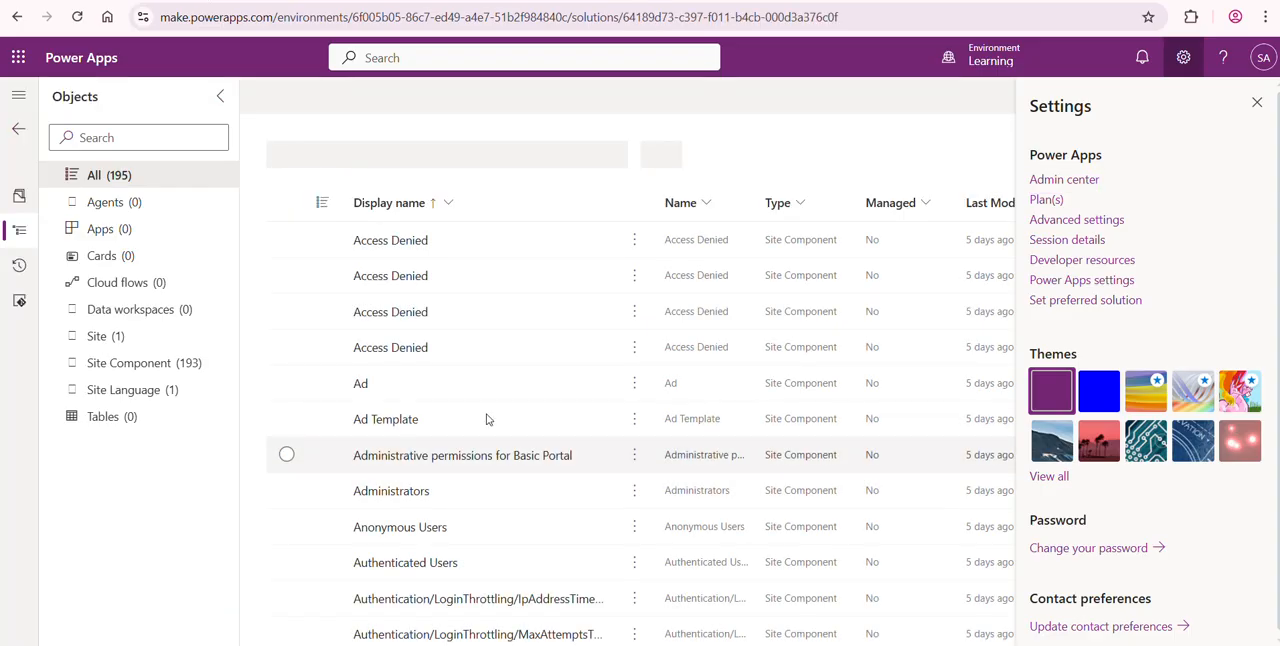
{"action": "left_click", "coordinate": [1258, 104]}
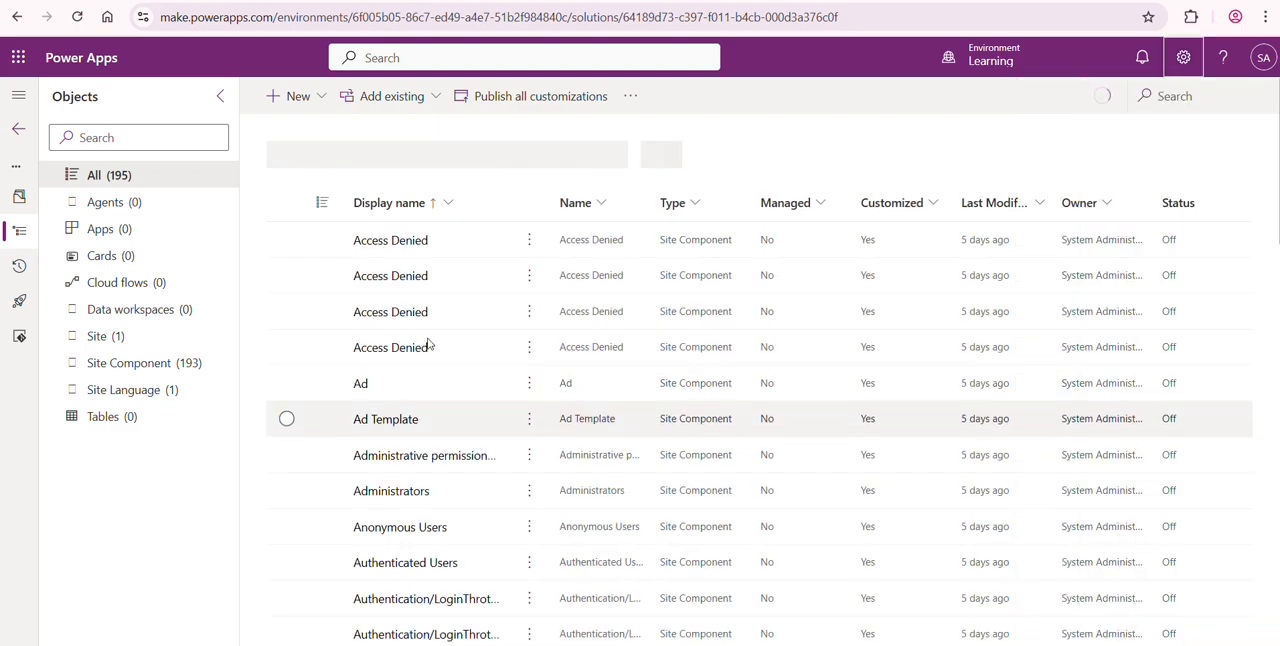
{"action": "left_click", "coordinate": [12, 100]}
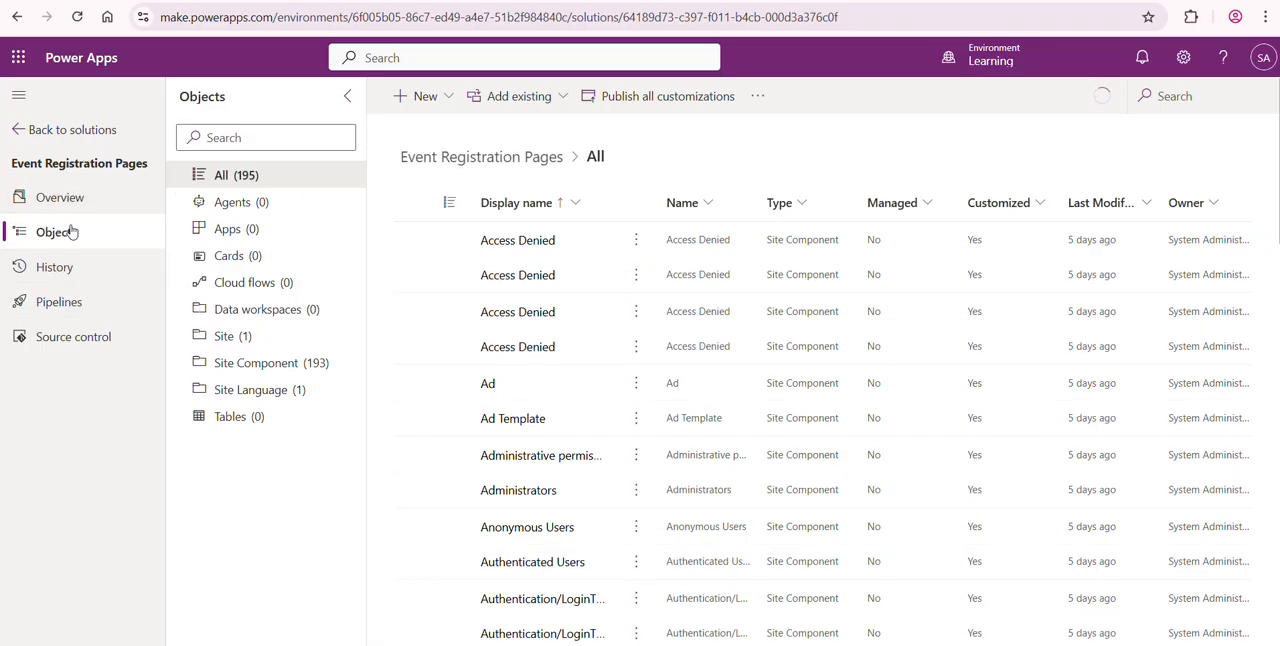
{"action": "left_click", "coordinate": [54, 306]}
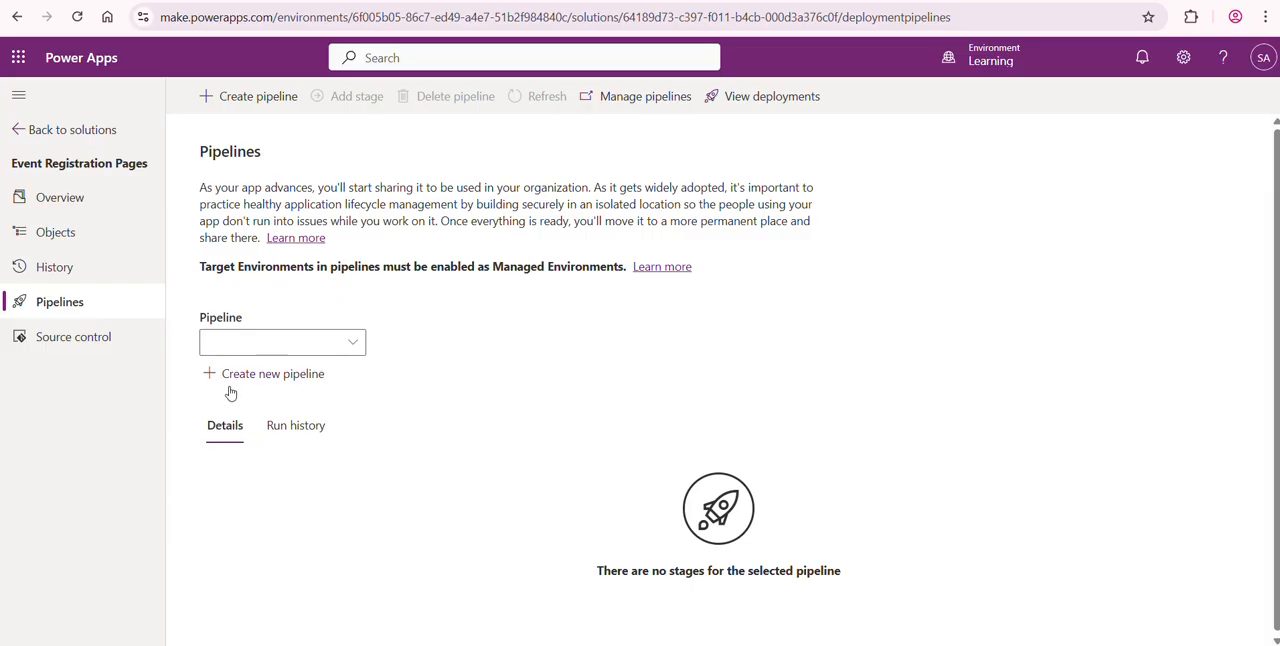
{"action": "left_click", "coordinate": [306, 378]}
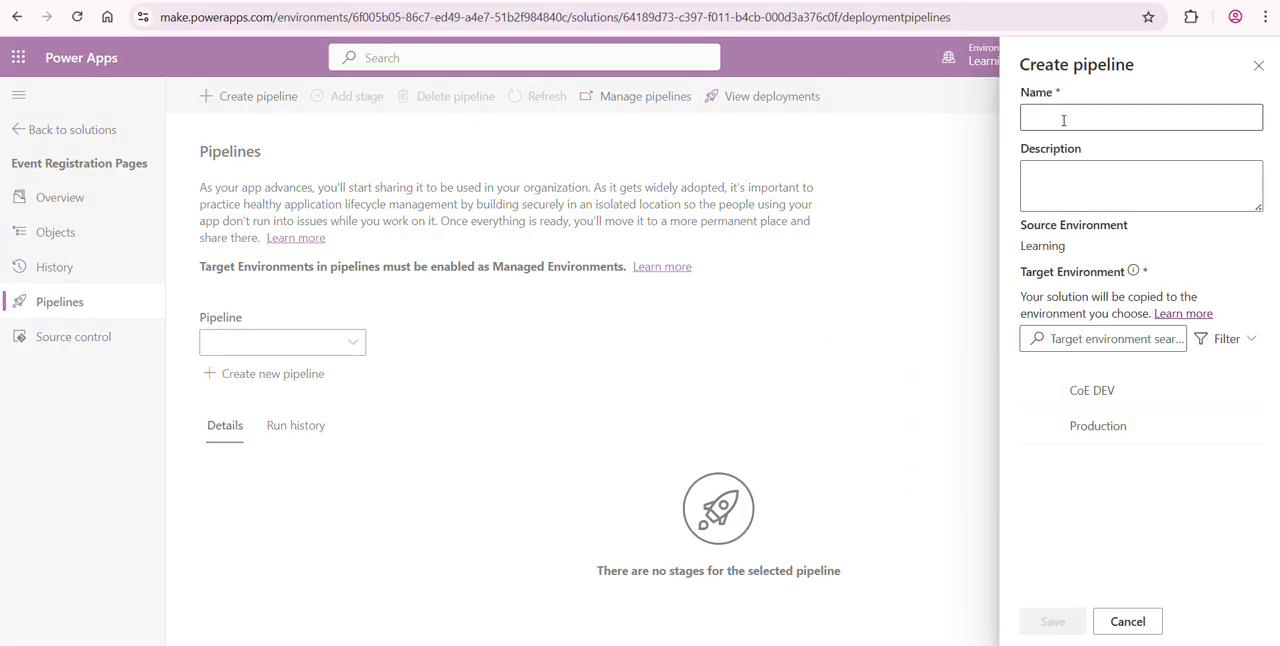
{"action": "left_click", "coordinate": [1095, 431]}
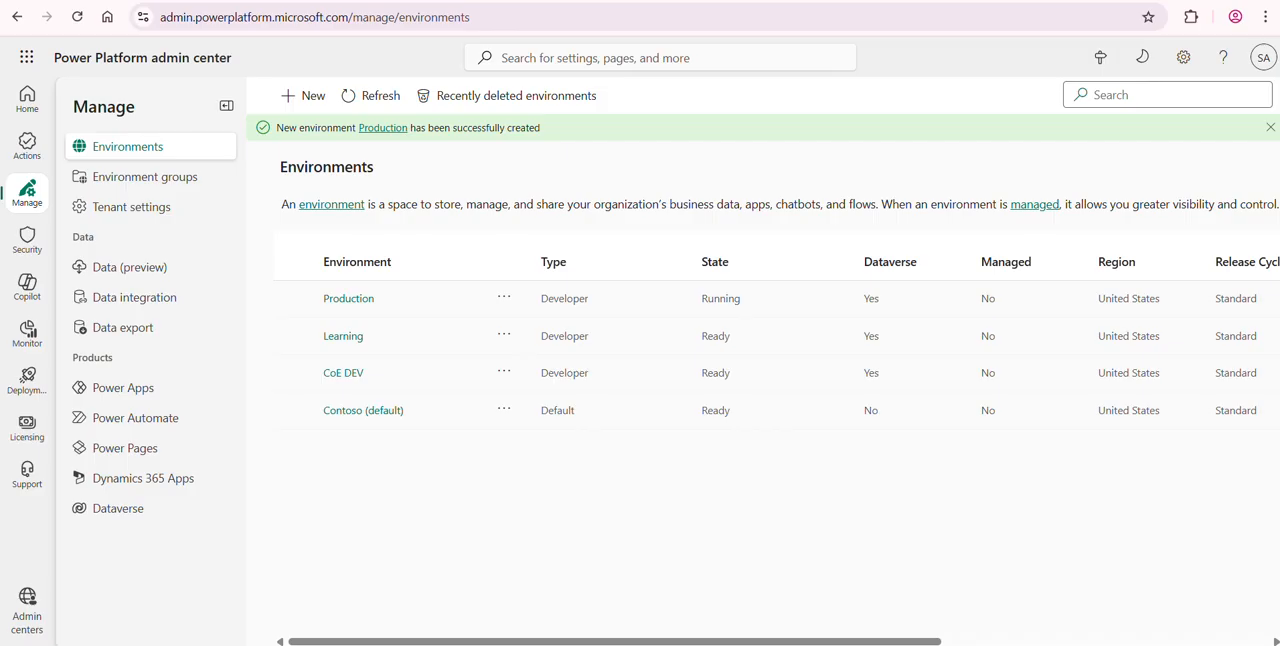
- Refresh the environment list in the Power Platform admin center and check the Production environment's state
{"action": "left_click", "coordinate": [366, 104]}
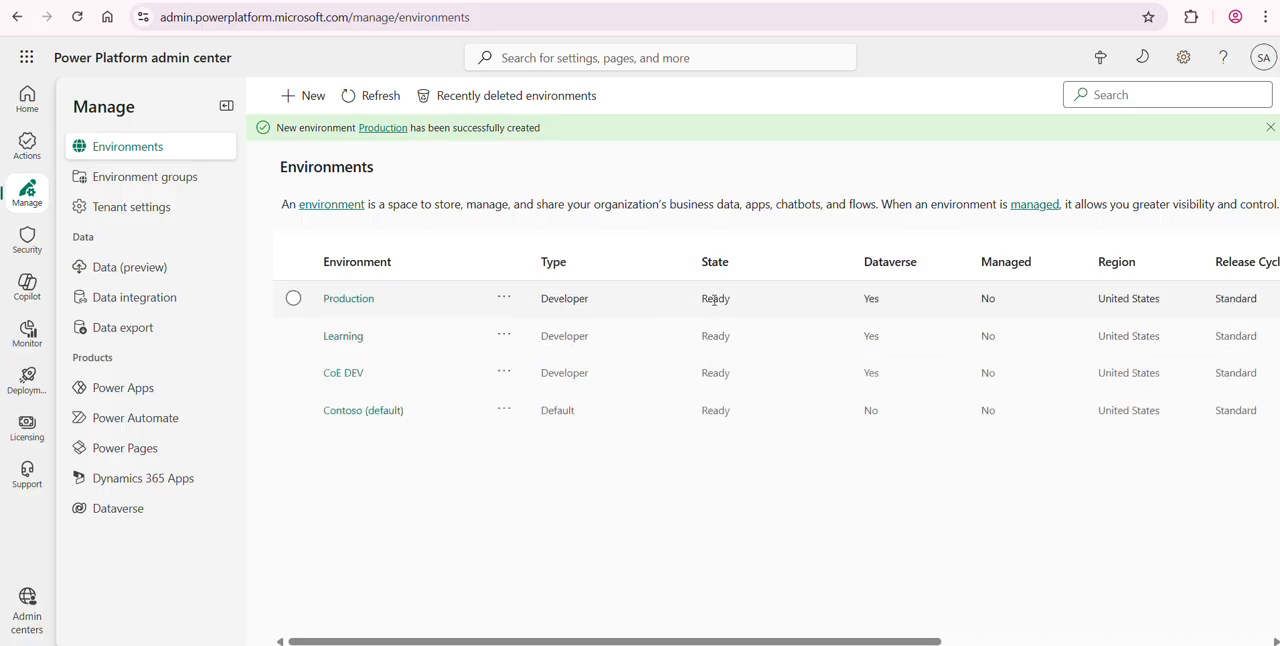
{"action": "double_click", "coordinate": [714, 299]}
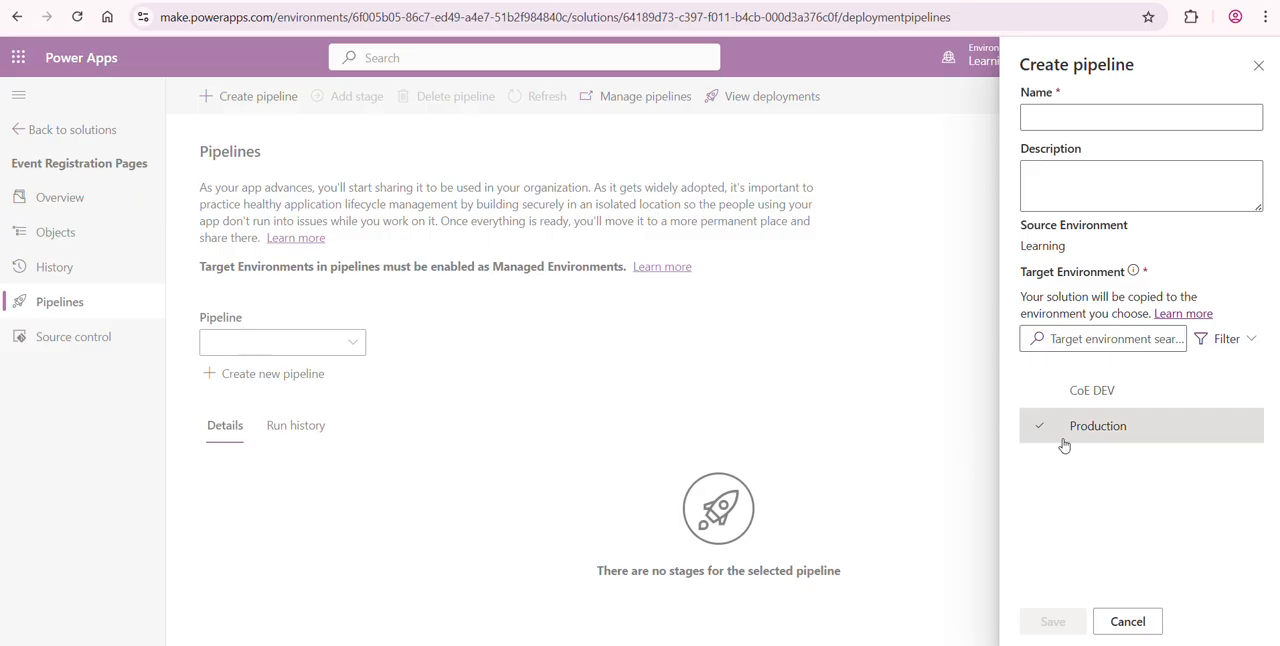
- Back in Power Apps, name the new pipeline "Pages Pipeline"
{"action": "mouse_move", "coordinate": [1069, 434]}
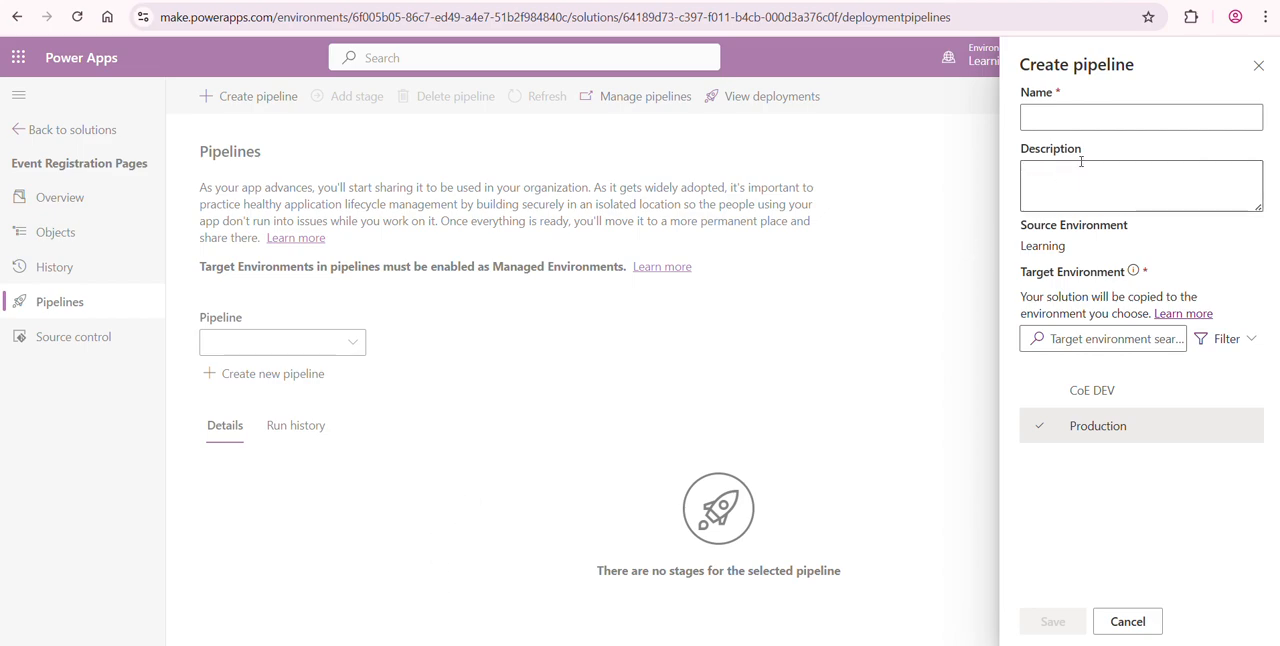
{"action": "left_click", "coordinate": [1092, 118]}
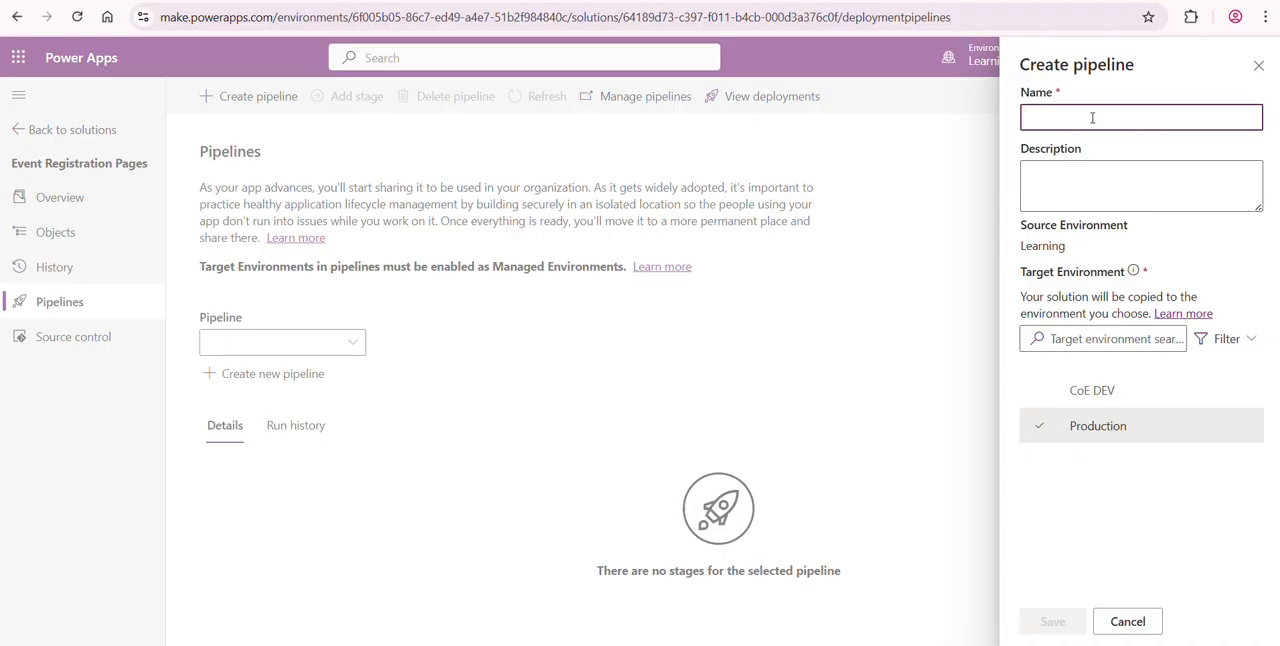
{"action": "type", "text": "Pages"}
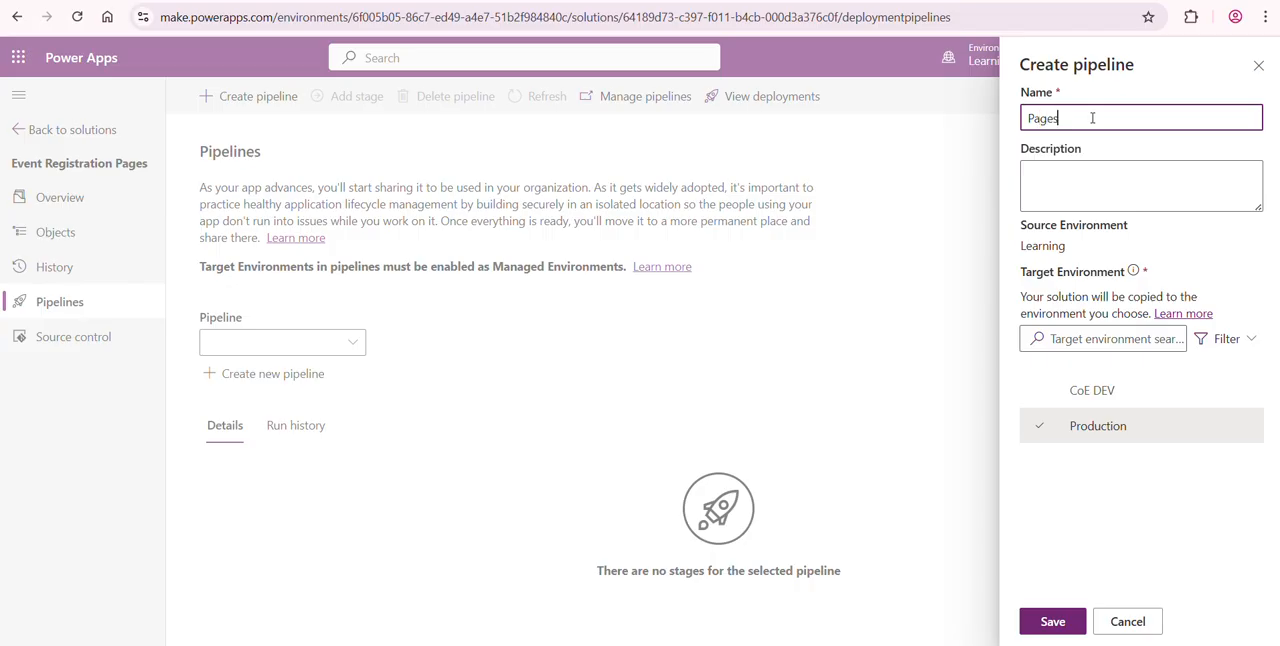
{"action": "type", "text": " Pipeline"}
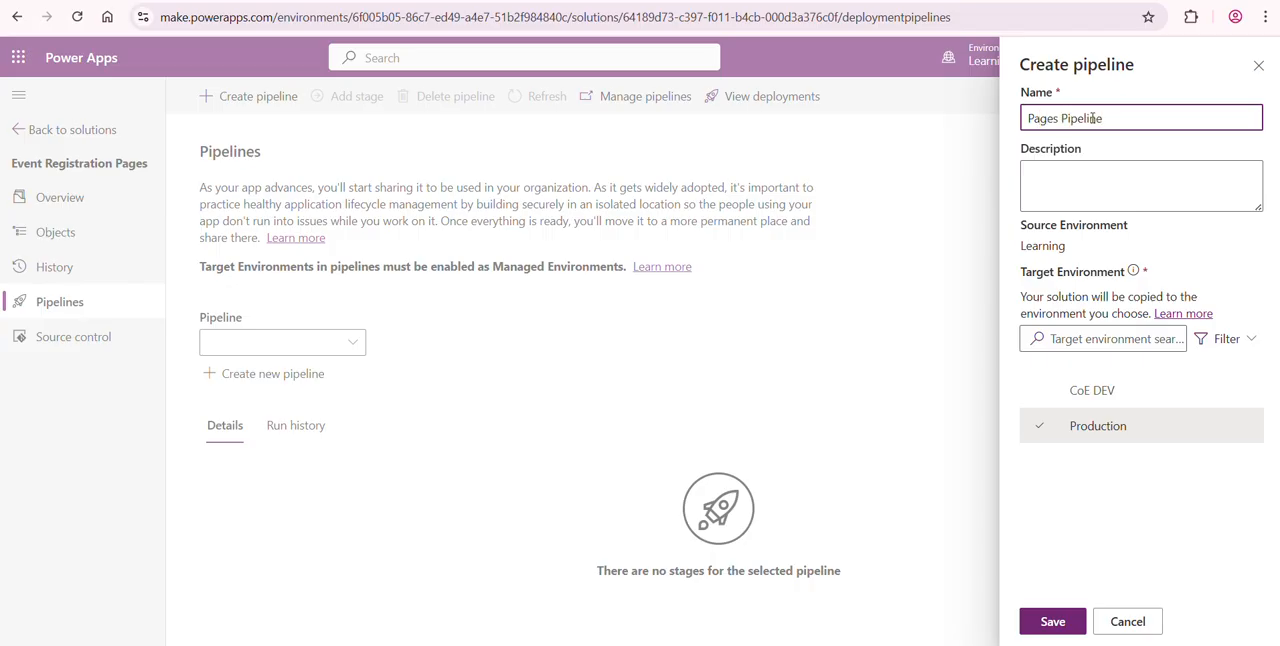
- Enter "deploy my pages solution" as the pipeline's description and save the pipeline
{"action": "left_click", "coordinate": [1094, 189]}
{"action": "type", "text": "d"}
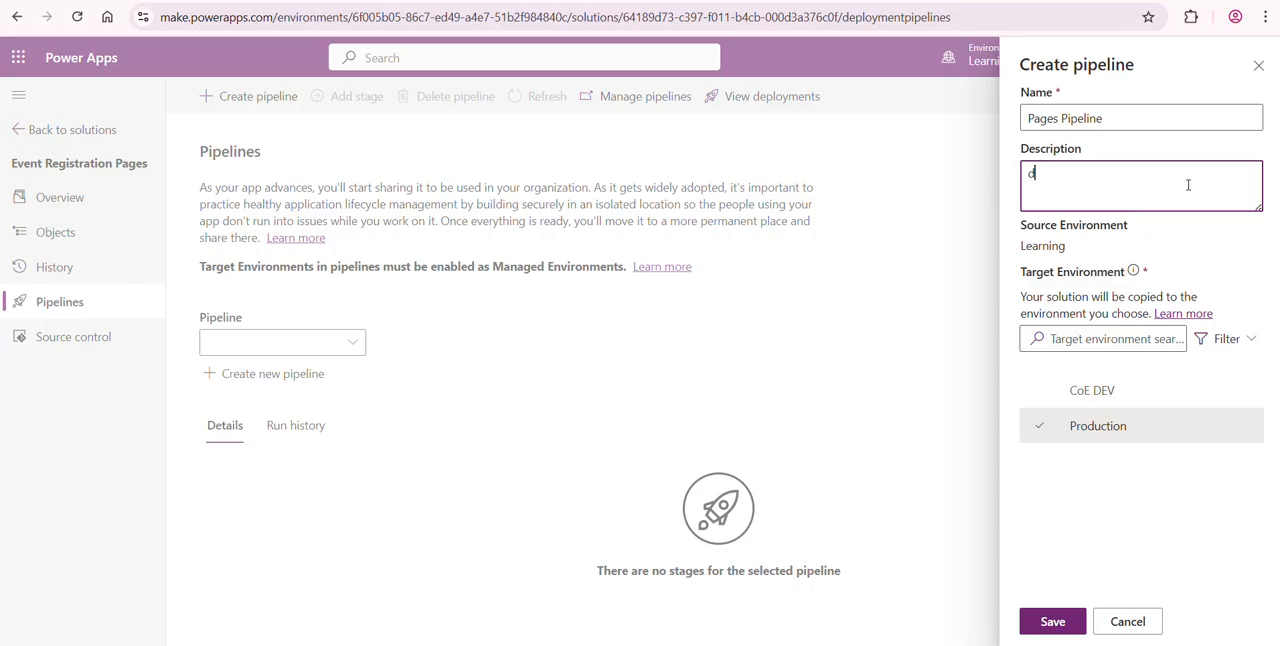
{"action": "type", "text": "eploy my pages solution"}
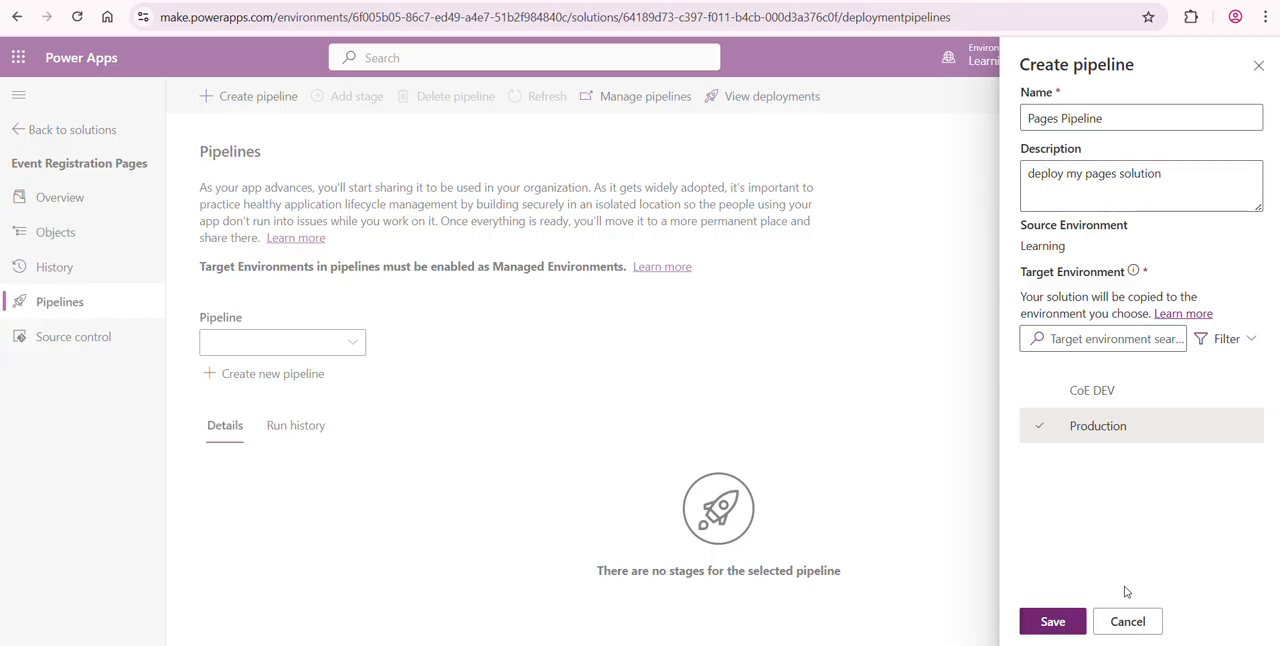
{"action": "left_click", "coordinate": [1052, 621]}
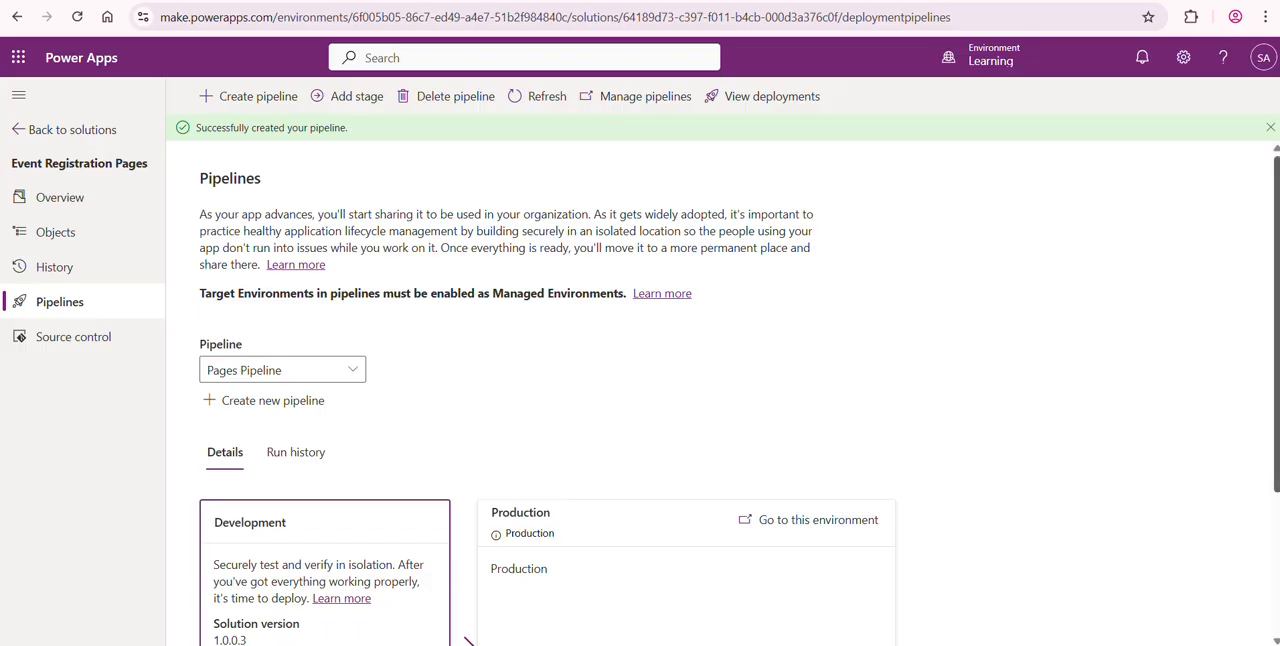
- Examine the Development and Production stages of Pages Pipeline and the current source environment
{"action": "left_click_drag", "start_coordinate": [1277, 291], "coordinate": [1277, 410]}
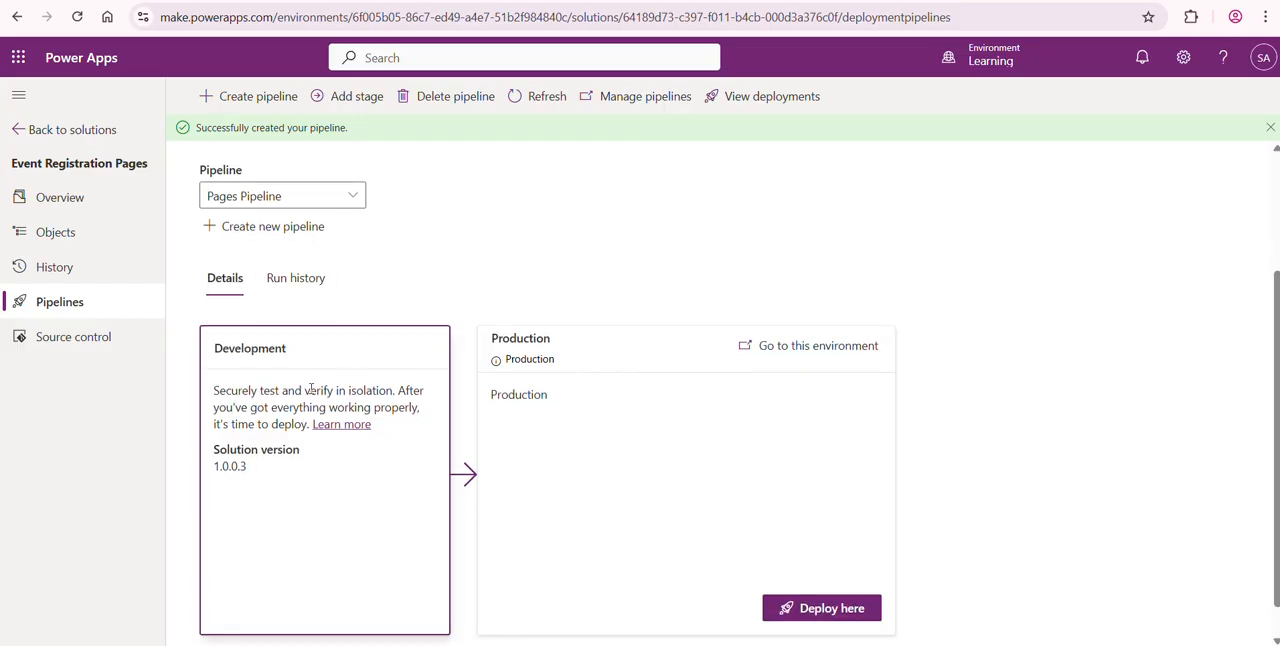
{"action": "scroll", "coordinate": [244, 370], "scroll_direction": "down", "scroll_amount": 1}
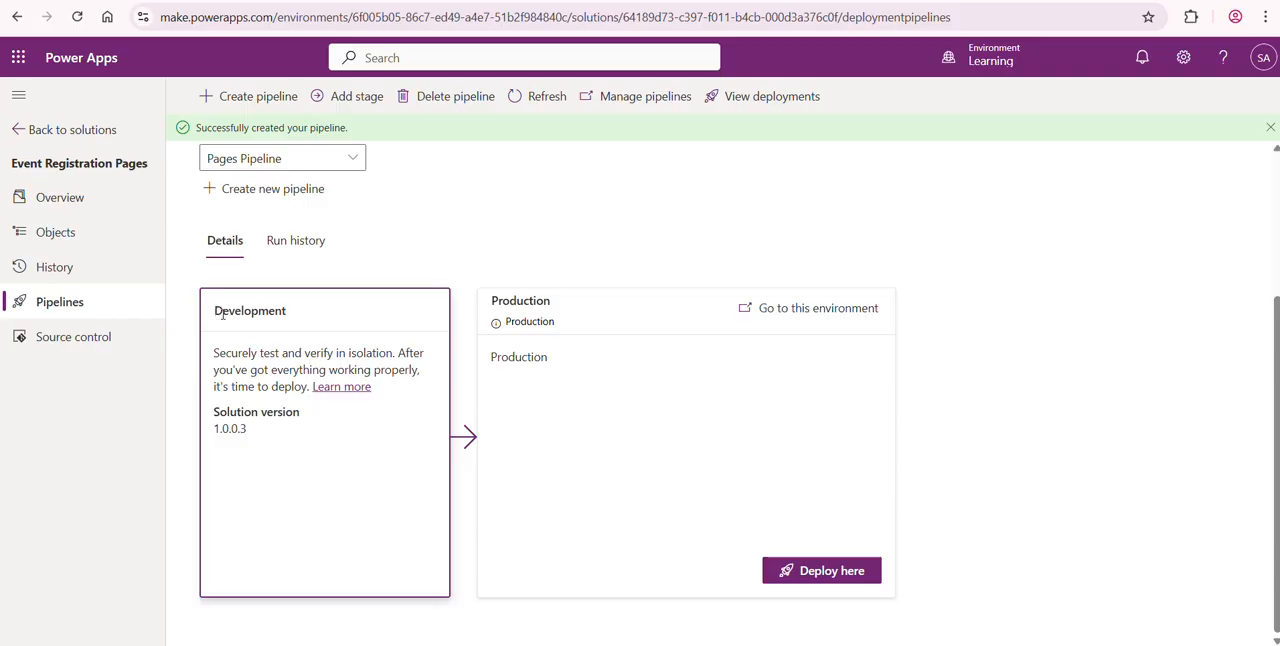
{"action": "mouse_move", "coordinate": [995, 66]}
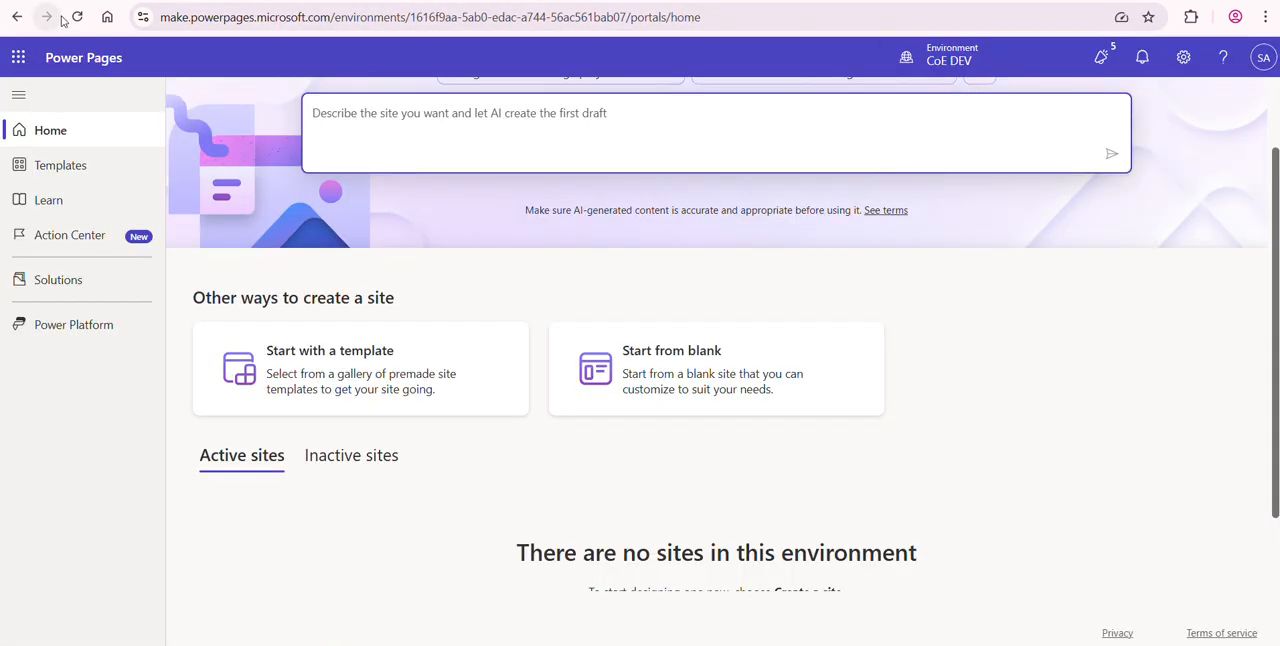
- Switch to Power Pages, reload its home page for CoE DEV, and open the environment selection
{"action": "left_click", "coordinate": [77, 17]}
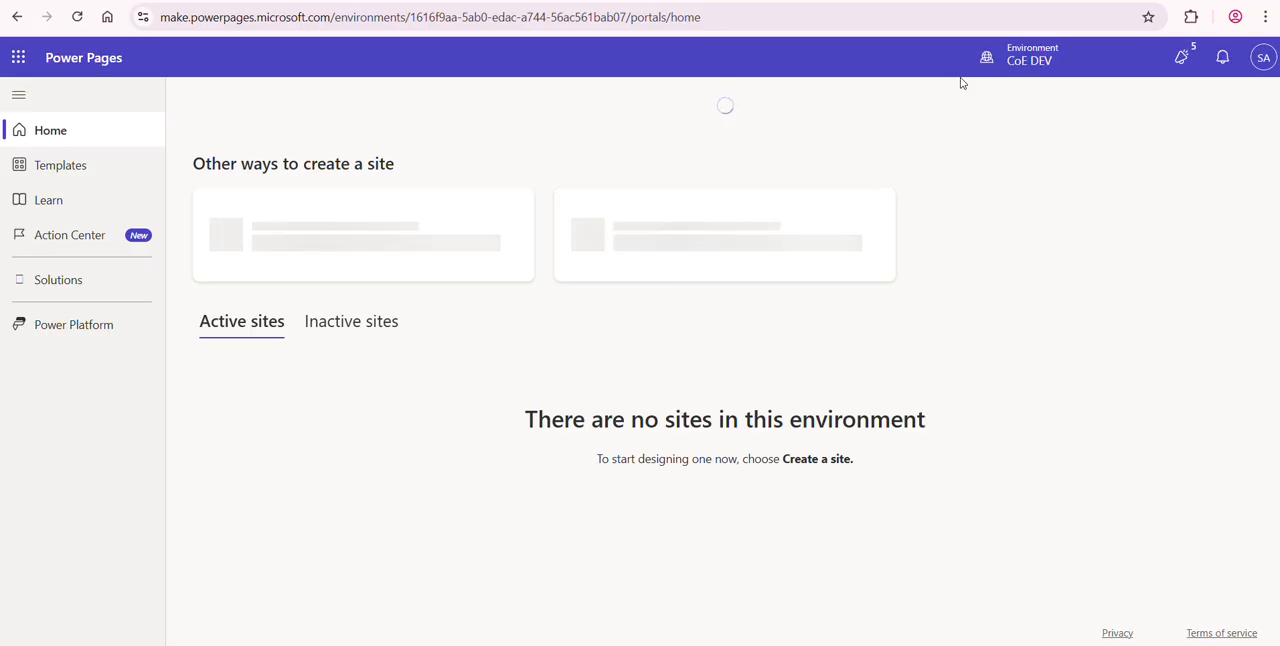
{"action": "left_click", "coordinate": [1032, 64]}
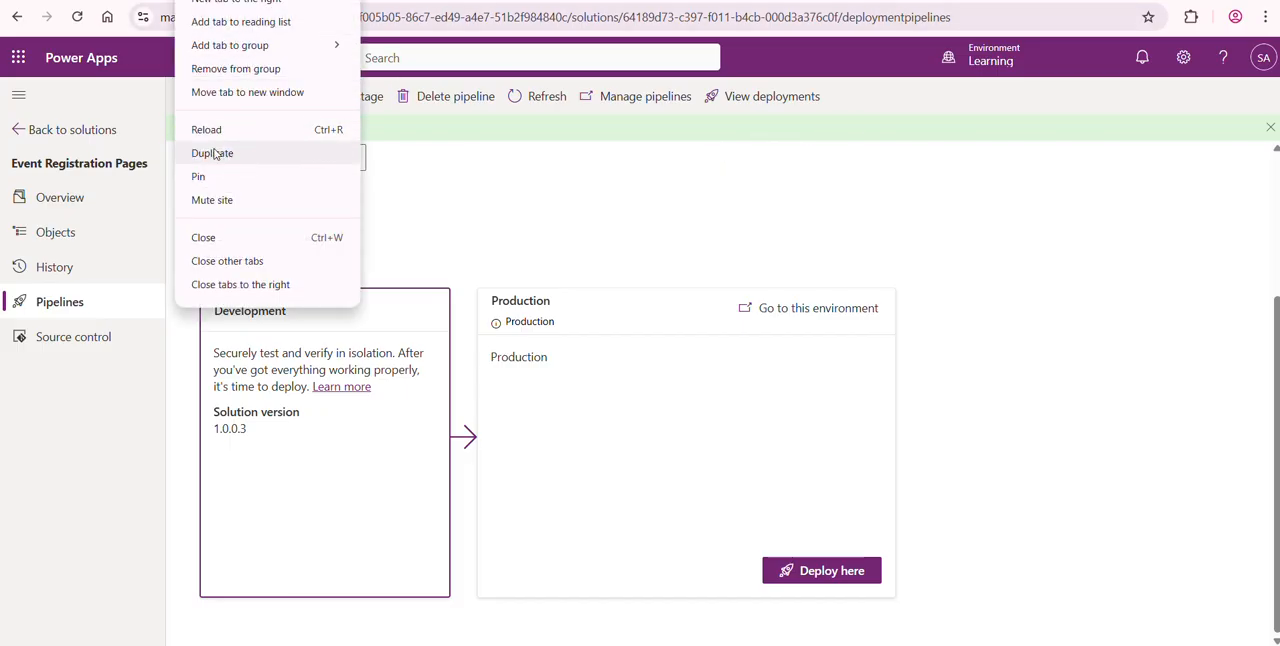
- Back in Power Apps, duplicate the pipeline page's tab, go to its solutions list, and reload it to check the selectable environments
{"action": "left_click", "coordinate": [214, 153]}
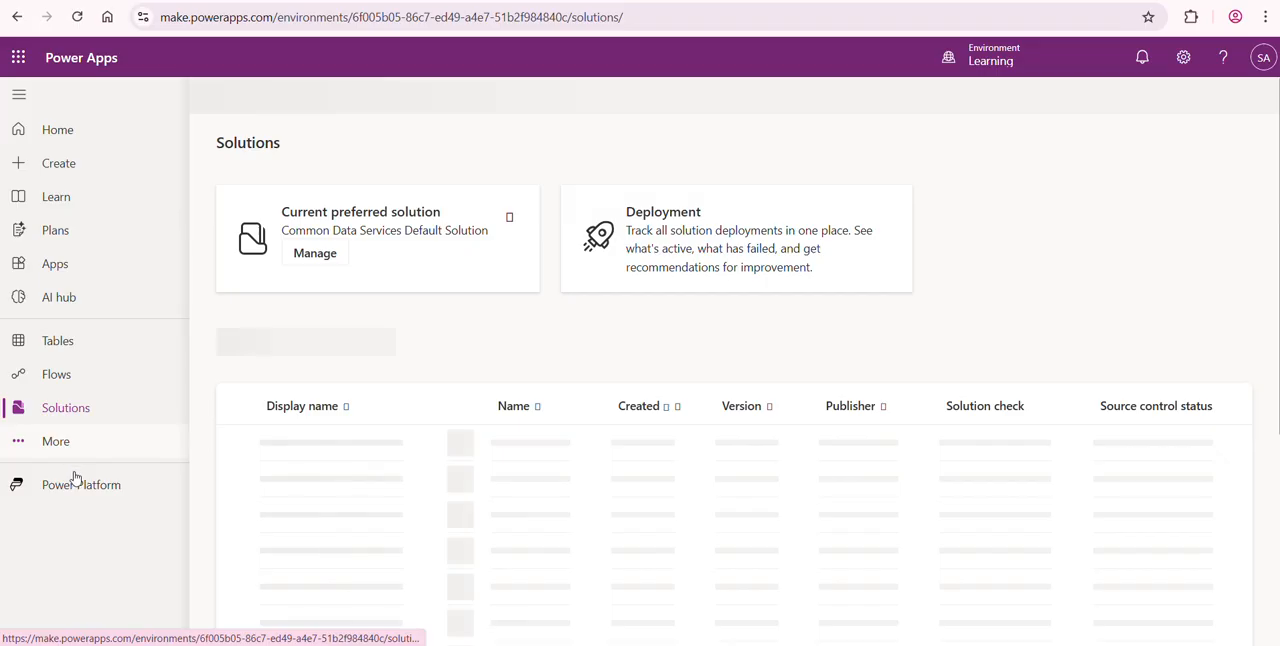
{"action": "double_click", "coordinate": [77, 482]}
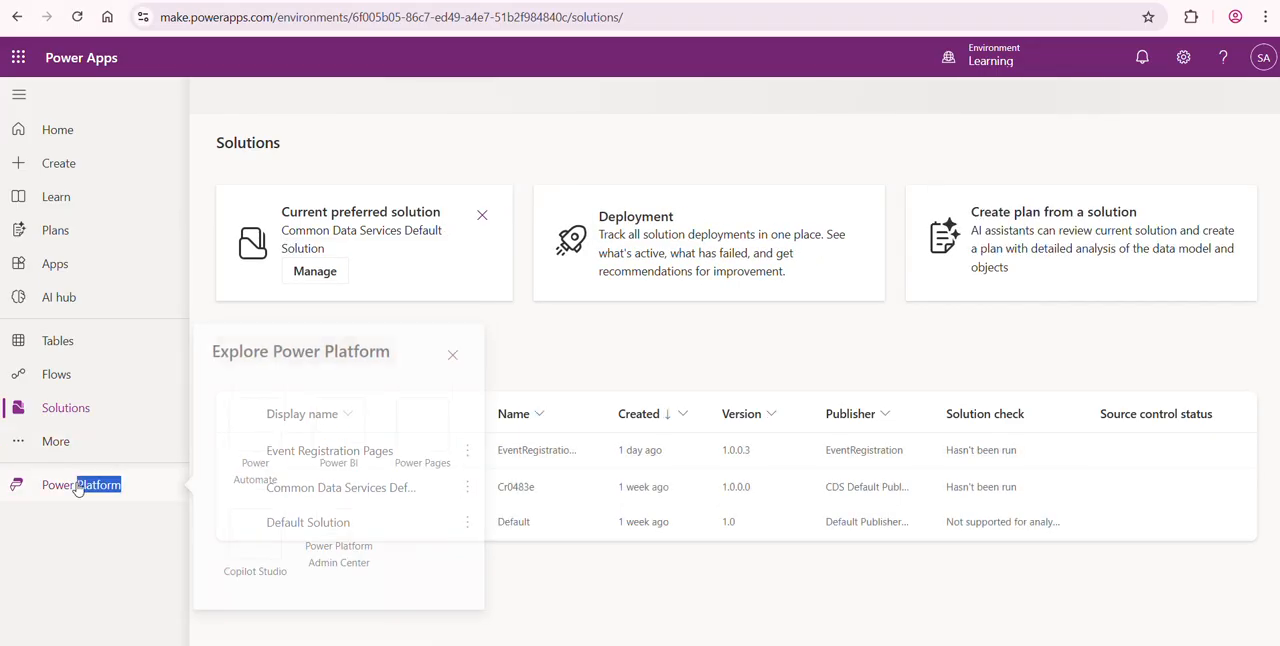
{"action": "left_click", "coordinate": [1002, 62]}
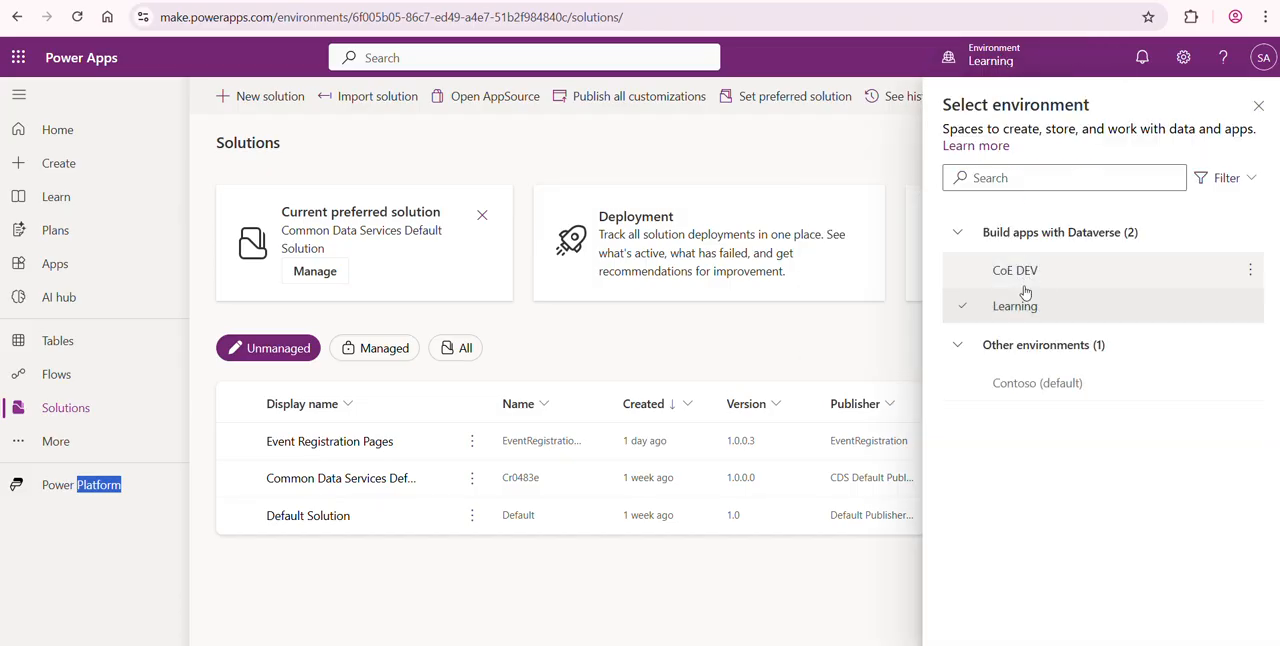
{"action": "left_click", "coordinate": [77, 17]}
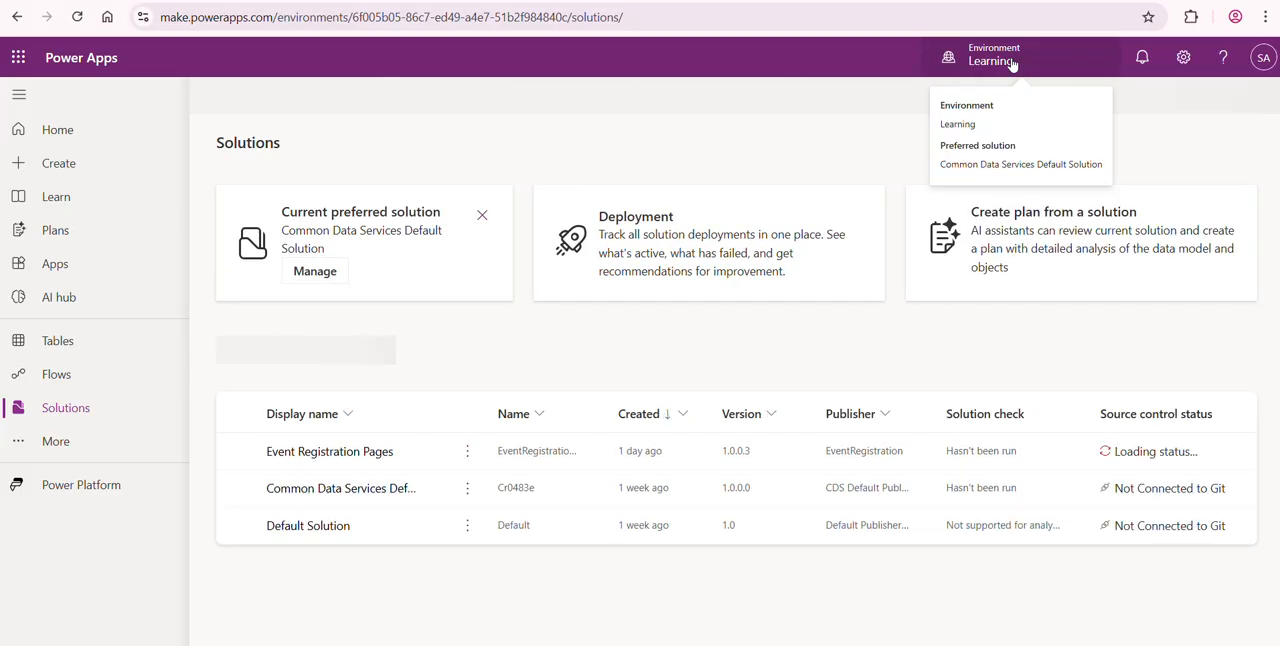
{"action": "left_click", "coordinate": [1012, 63]}
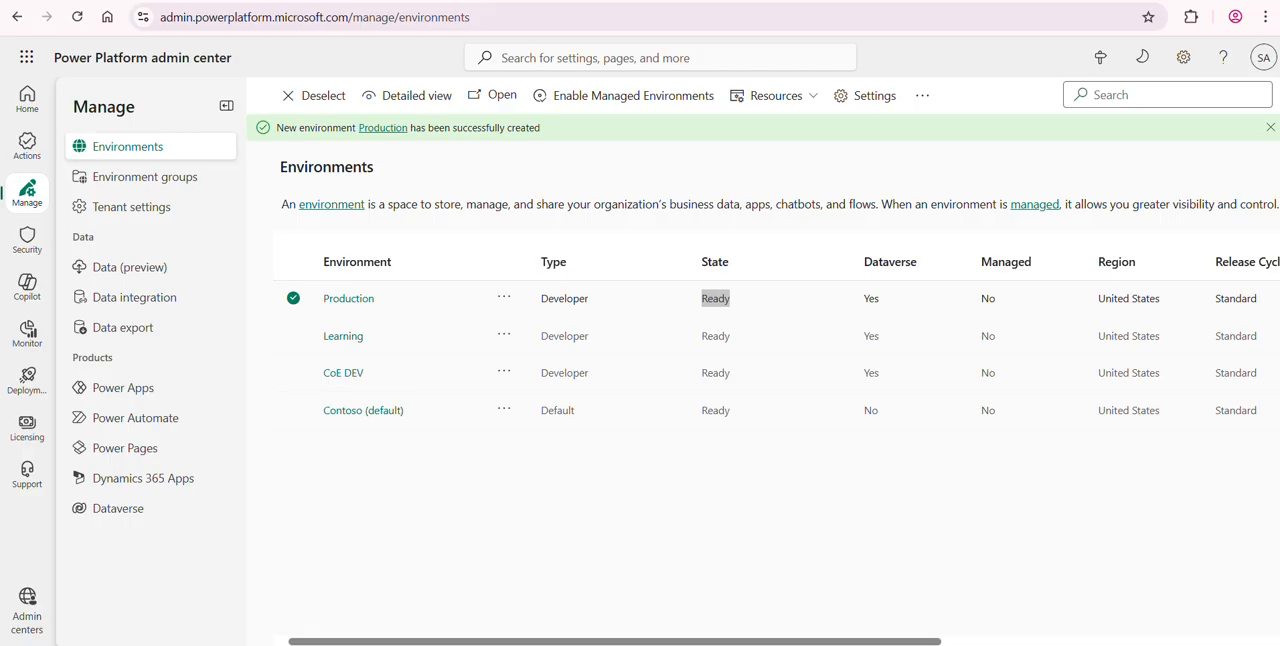
- Copy the Production environment's ID from the Power Platform admin center and substitute it in the Power Apps address to open Production's solutions
{"action": "left_click", "coordinate": [337, 298]}
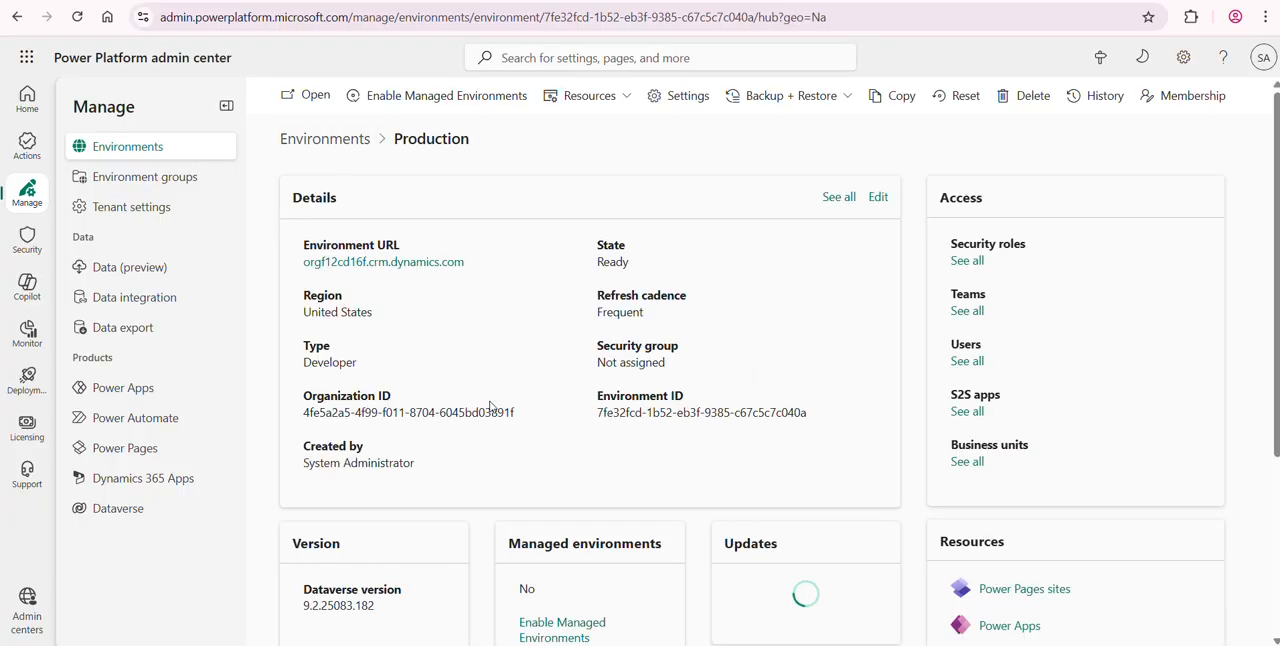
{"action": "triple_click", "coordinate": [612, 410]}
{"action": "key", "text": "ctrl+c"}
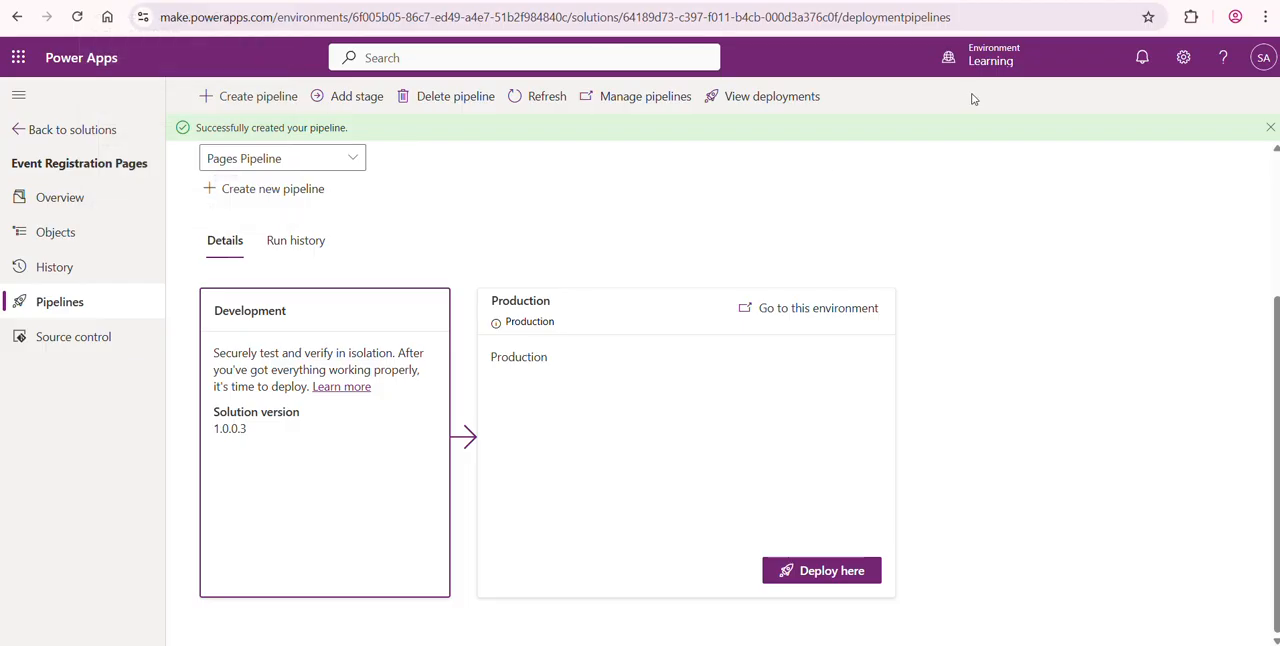
{"action": "mouse_move", "coordinate": [990, 76]}
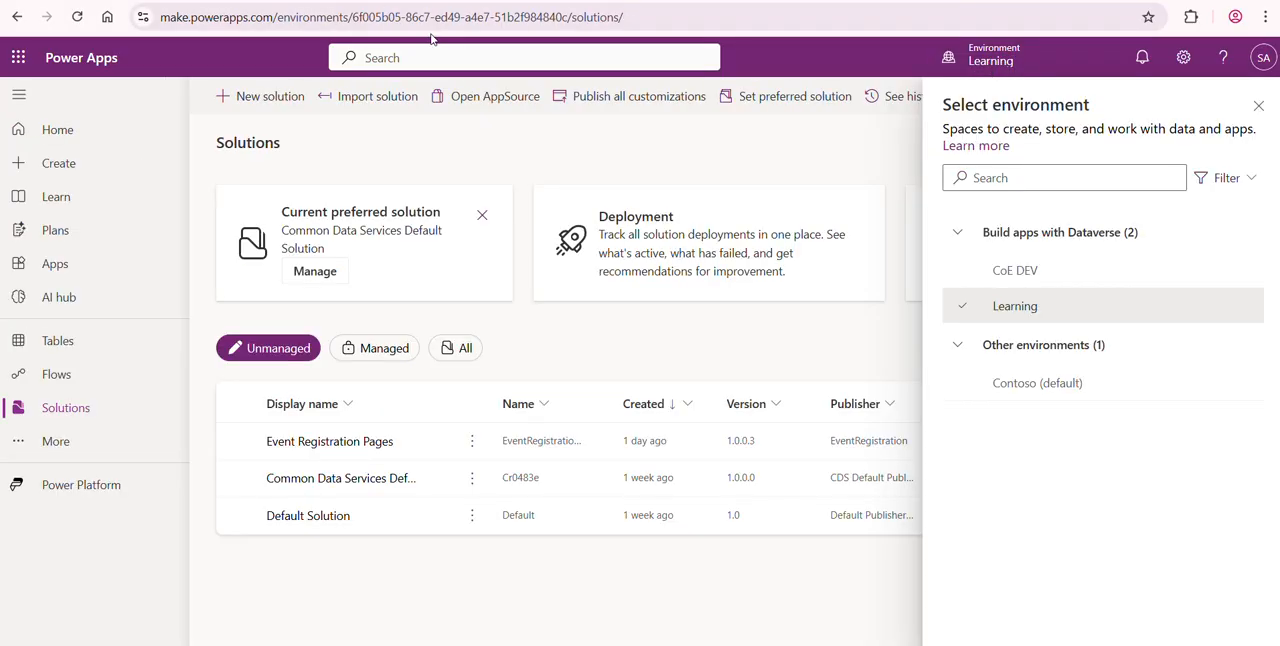
{"action": "left_click_drag", "start_coordinate": [352, 17], "coordinate": [570, 17]}
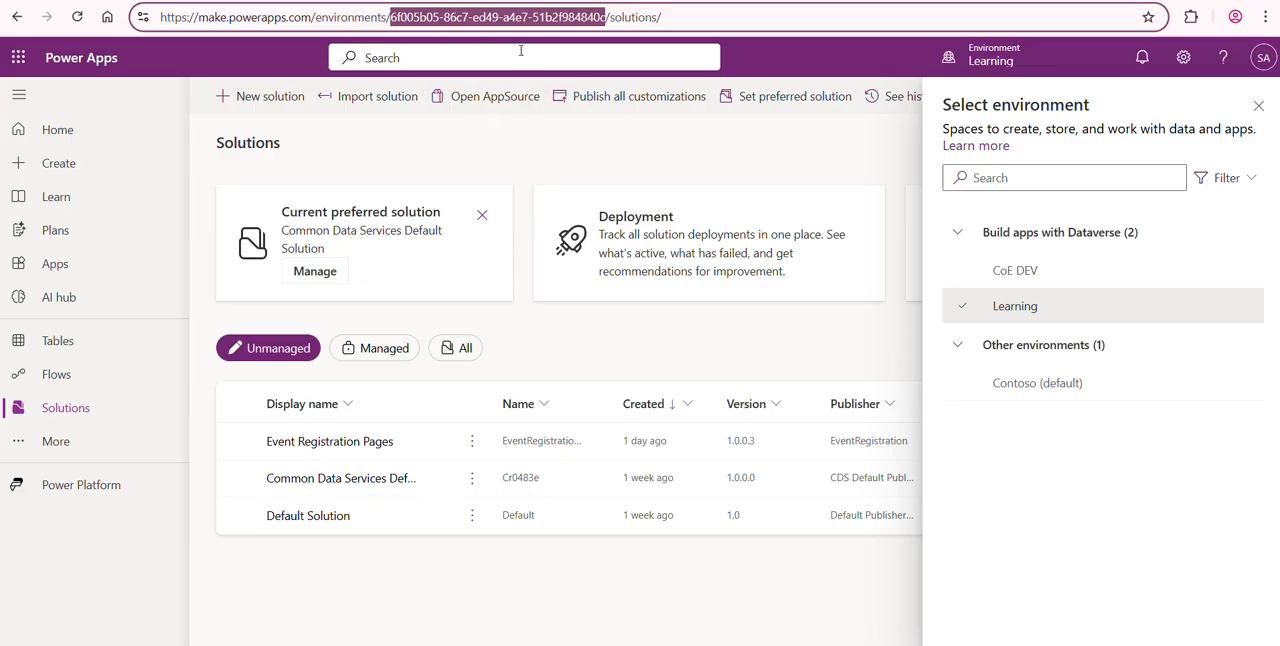
{"action": "key", "text": "ctrl+v"}
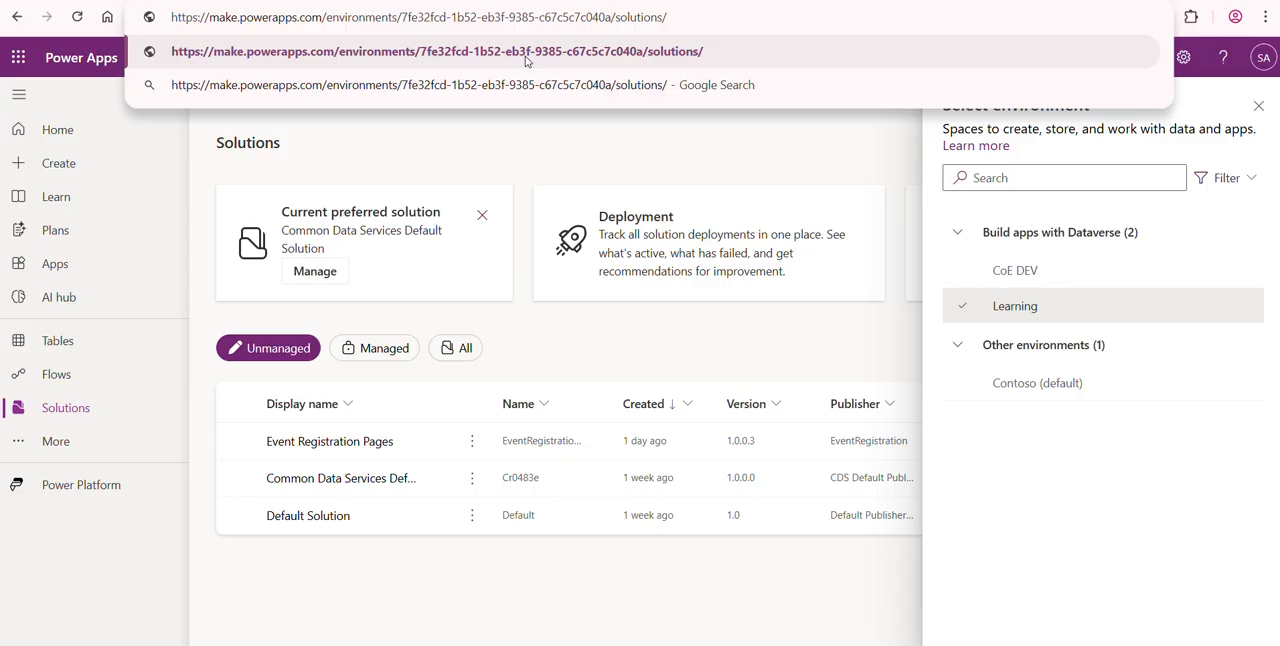
{"action": "key", "text": "Return"}
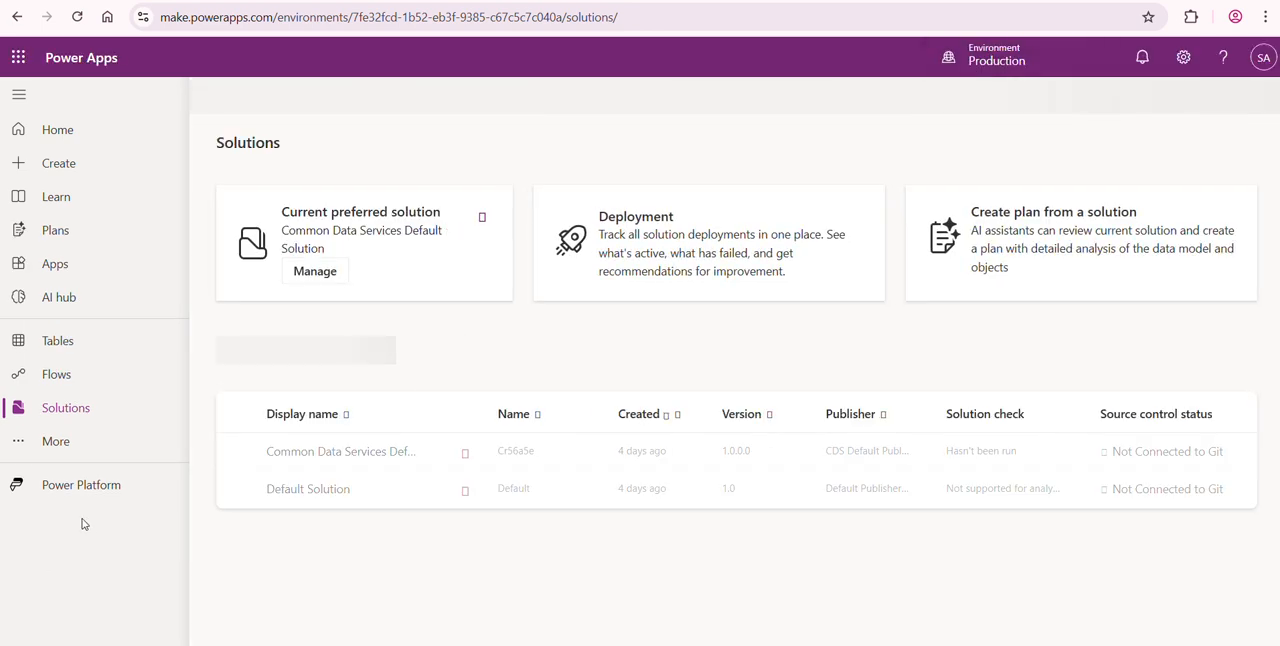
- Switch to Power Pages and change the environment to Production
{"action": "left_click", "coordinate": [94, 489]}
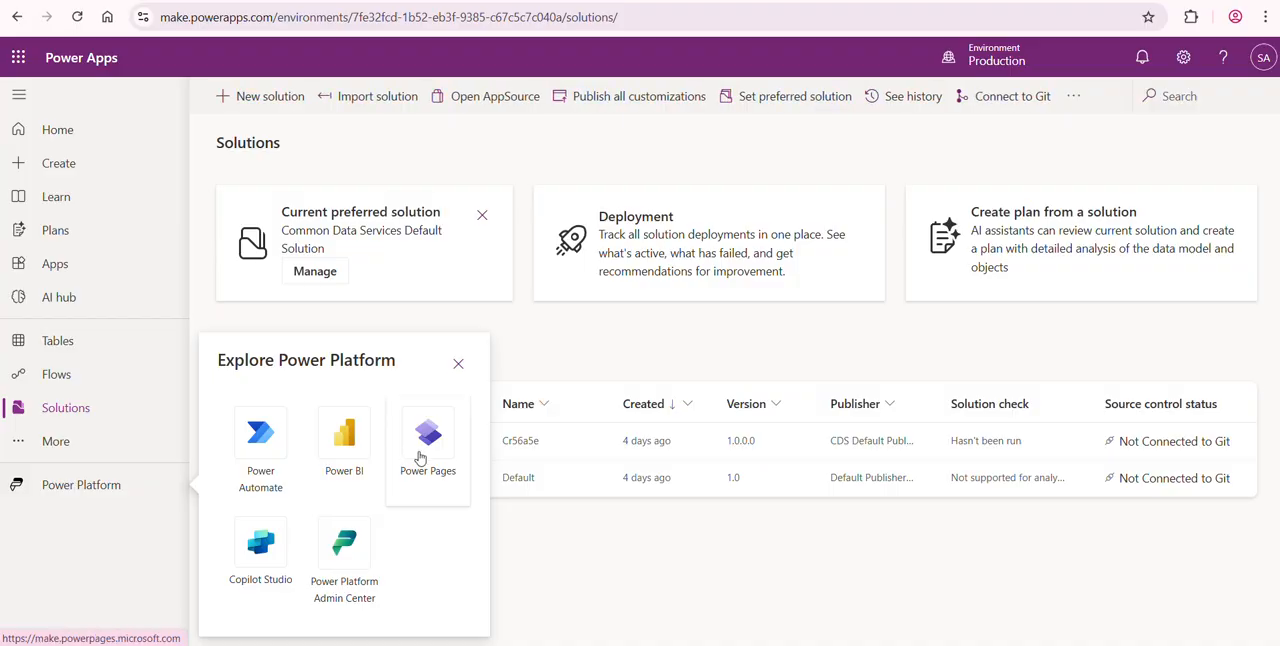
{"action": "left_click", "coordinate": [424, 452]}
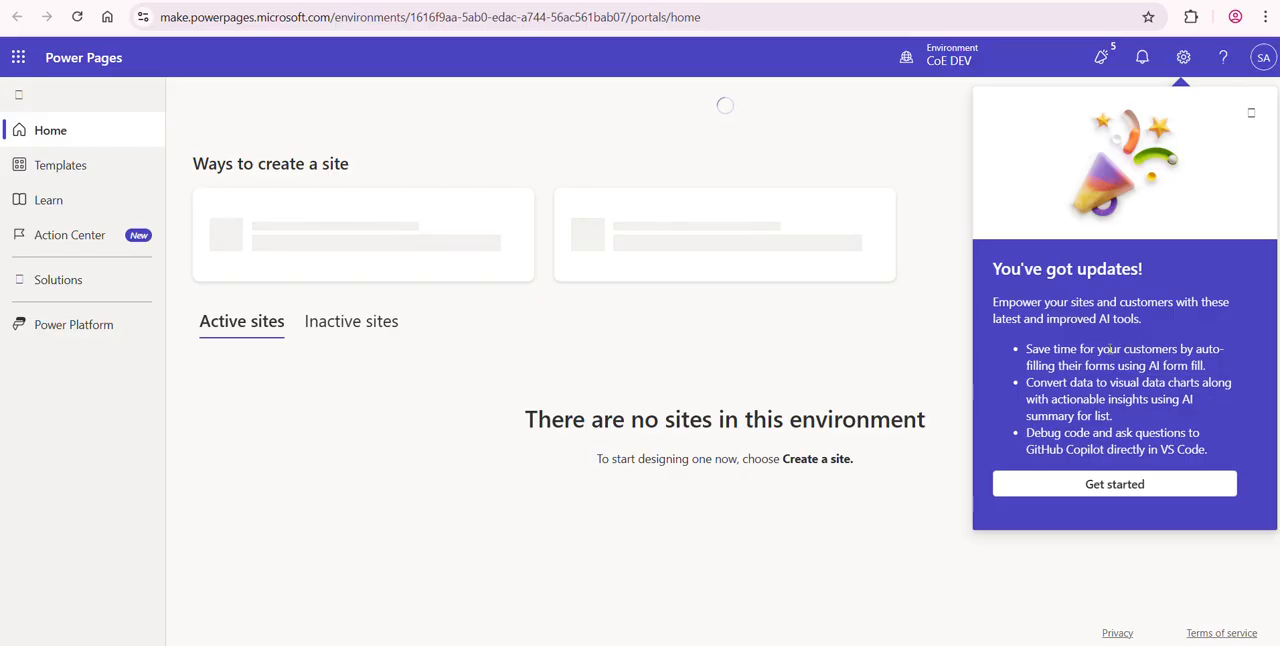
{"action": "left_click", "coordinate": [944, 58]}
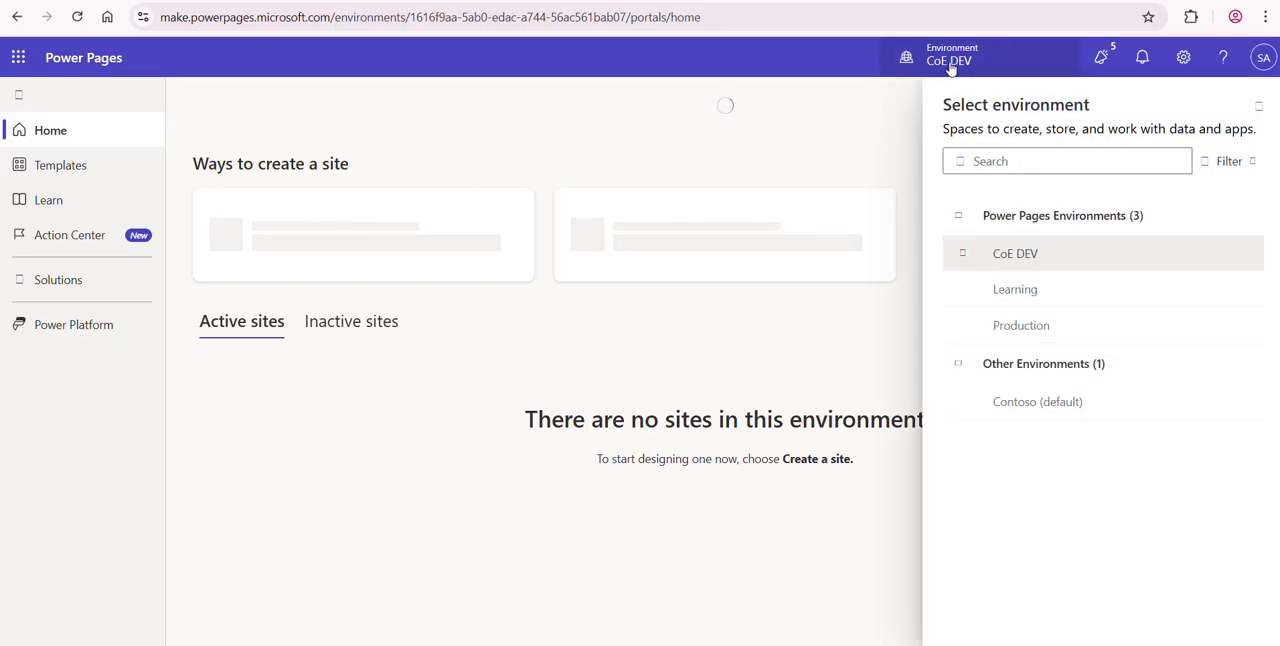
{"action": "left_click", "coordinate": [1038, 332]}
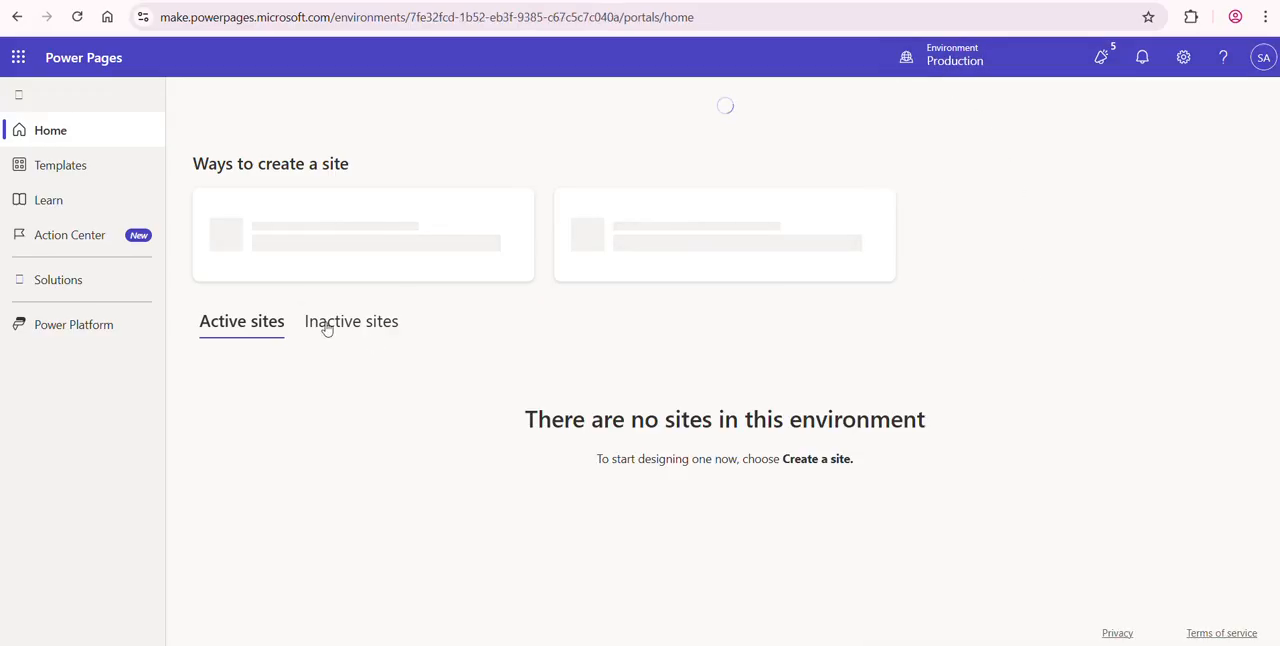
- Check Production's active and inactive sites, and view its managed solutions in Power Apps
{"action": "left_click_drag", "start_coordinate": [613, 425], "coordinate": [836, 420]}
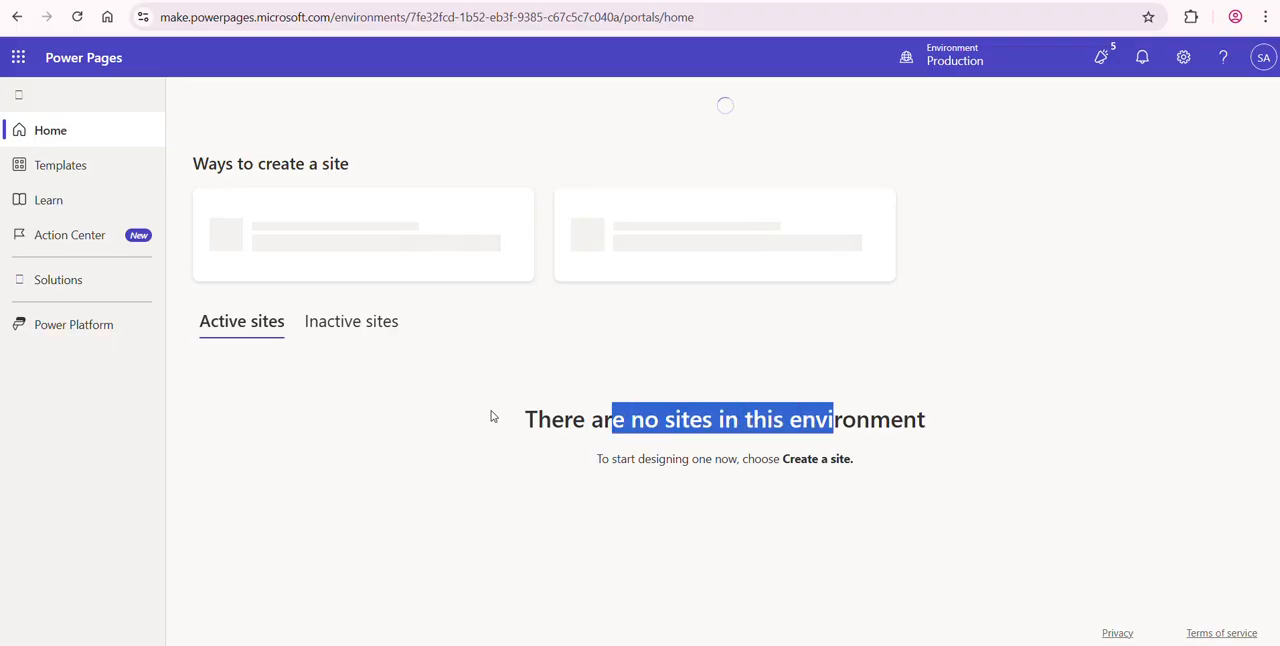
{"action": "left_click", "coordinate": [340, 321]}
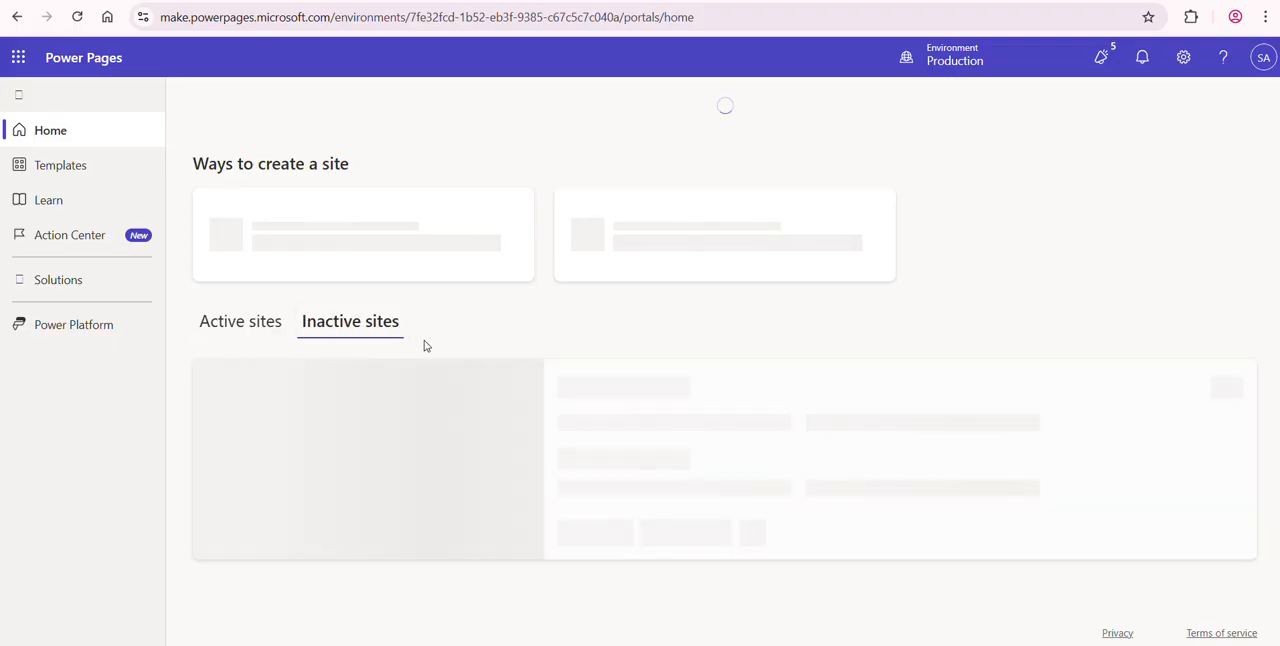
{"action": "left_click_drag", "start_coordinate": [588, 420], "coordinate": [970, 419]}
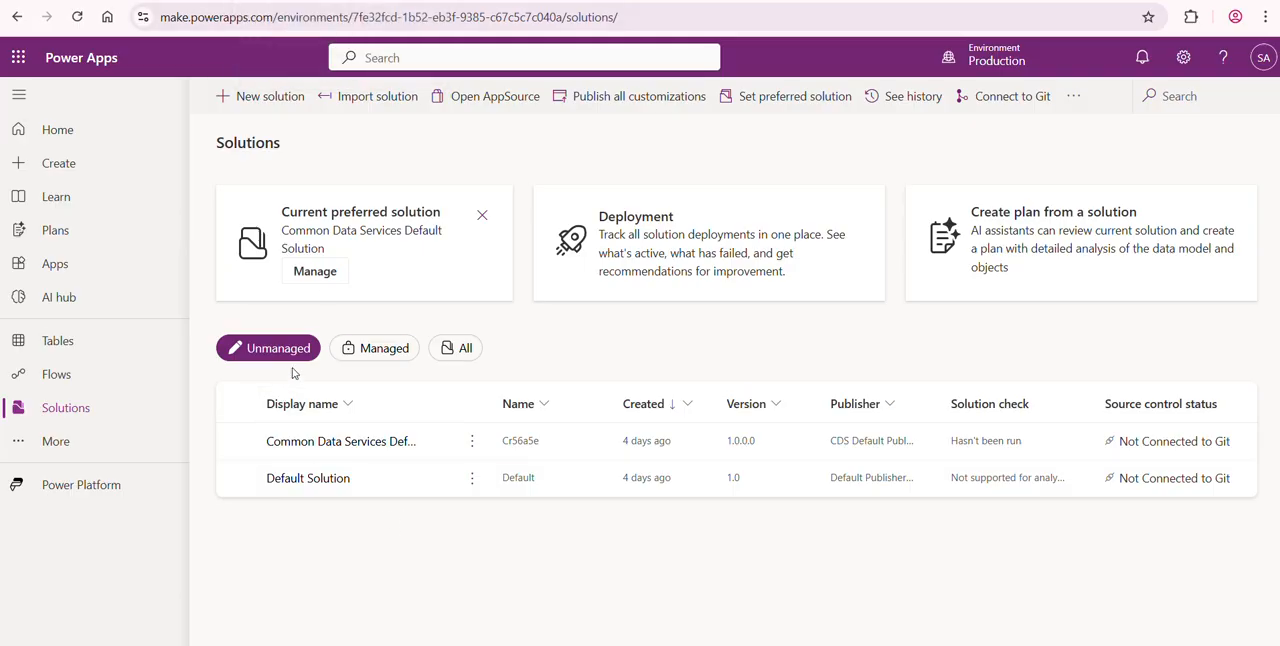
{"action": "left_click", "coordinate": [372, 352]}
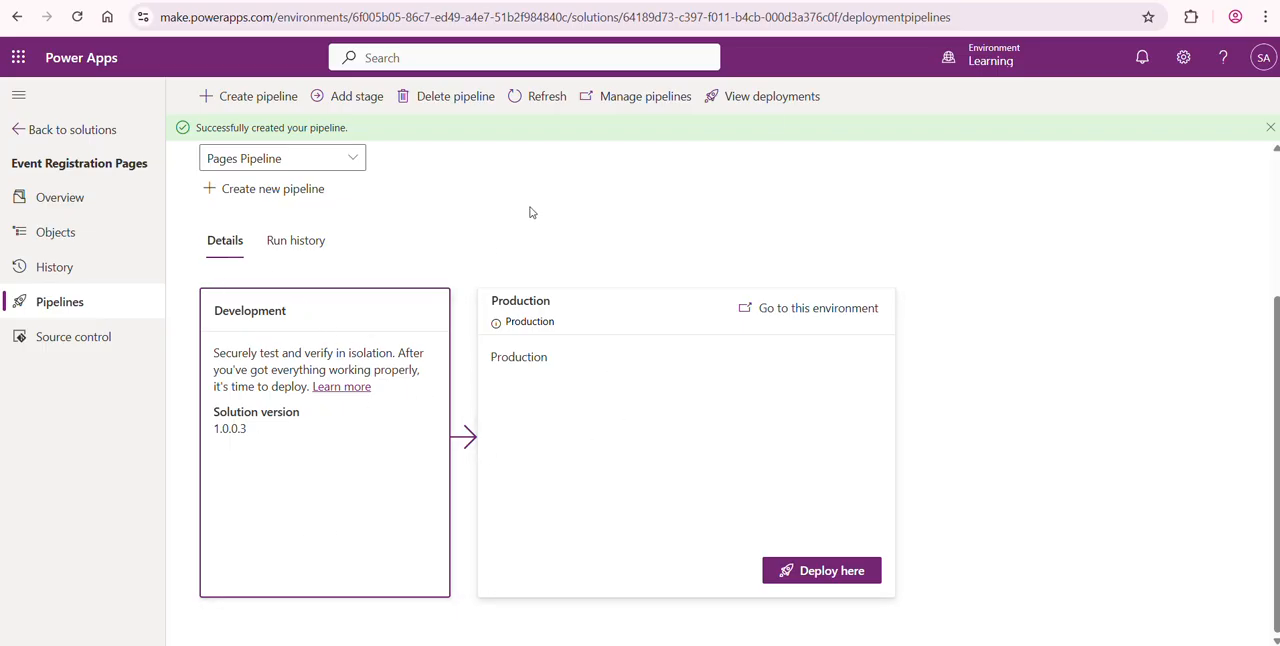
- From the Learning pipeline page, begin deploying to the Production stage with the schedule set to Now and continue to the summary
{"action": "mouse_move", "coordinate": [1006, 70]}
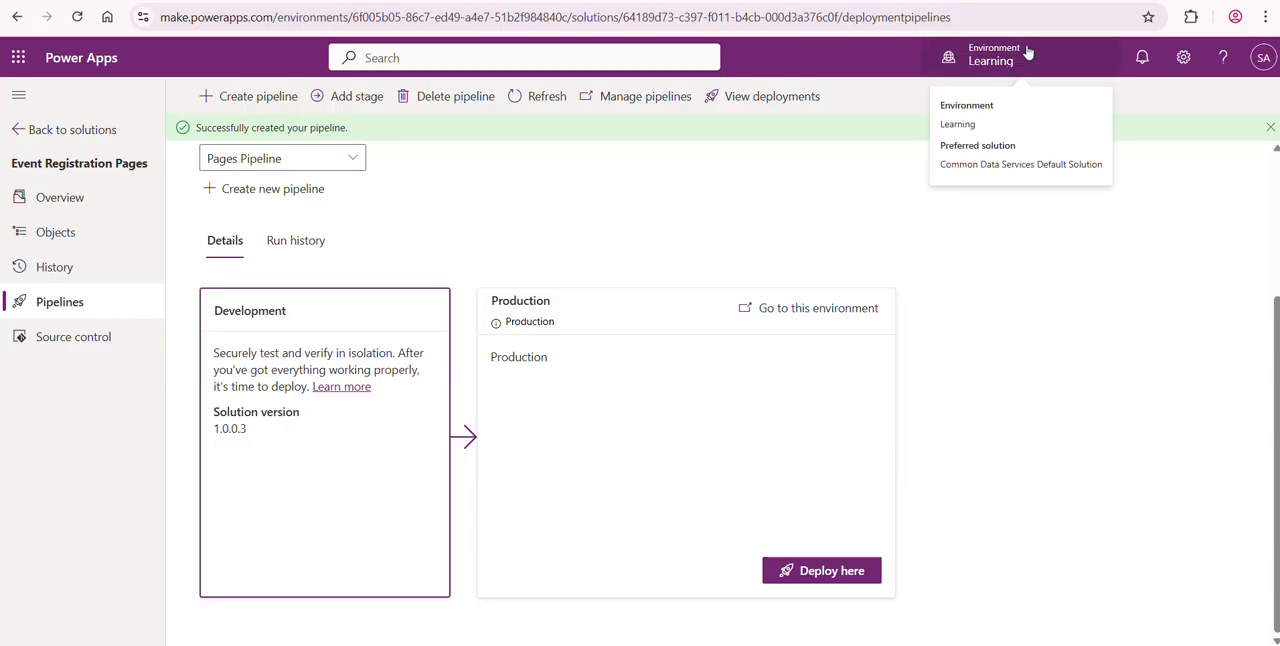
{"action": "left_click", "coordinate": [824, 573]}
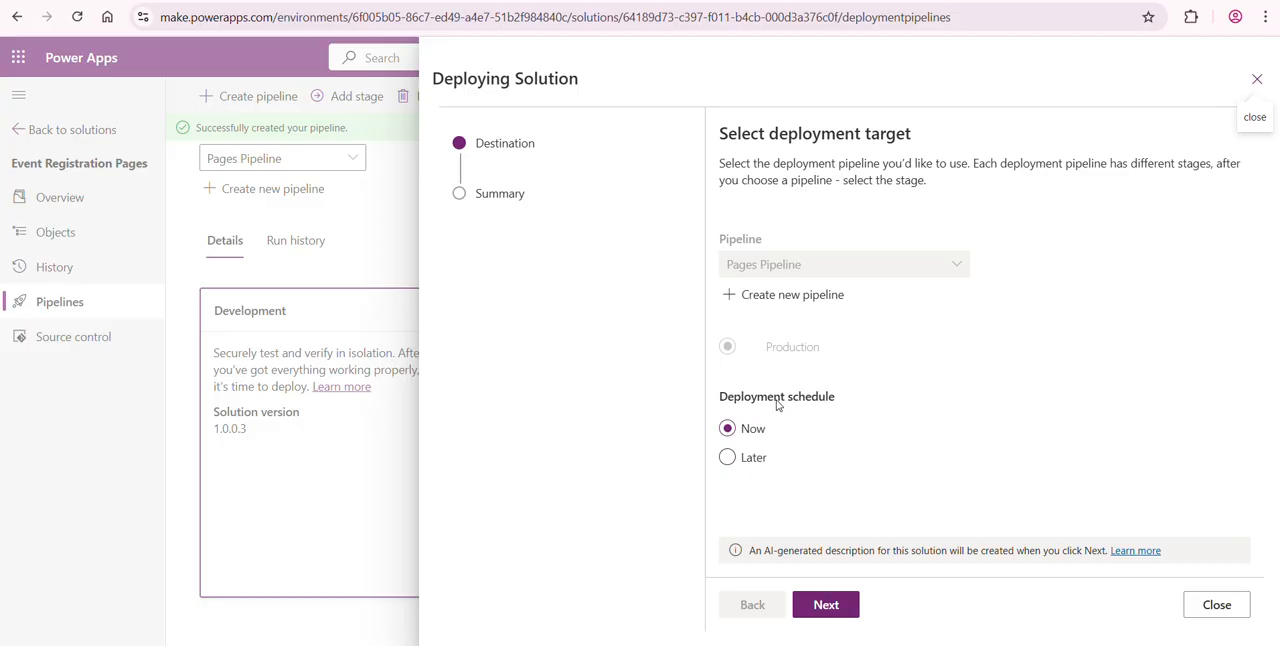
{"action": "left_click", "coordinate": [737, 458]}
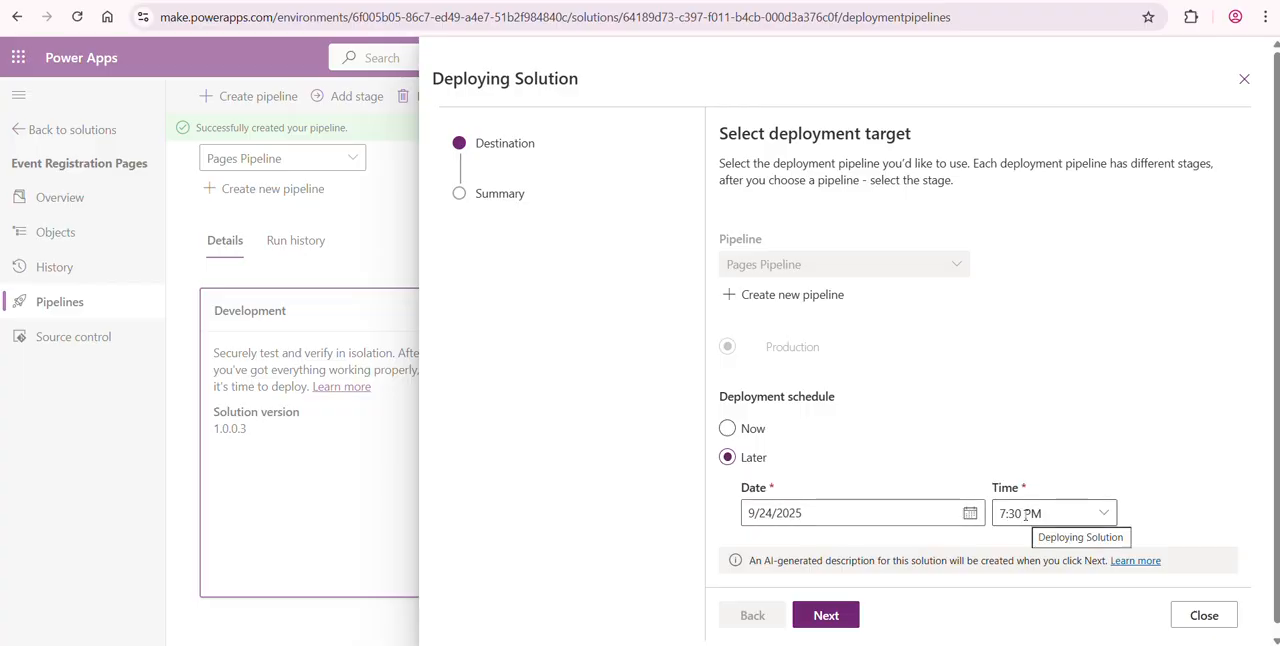
{"action": "left_click", "coordinate": [734, 432]}
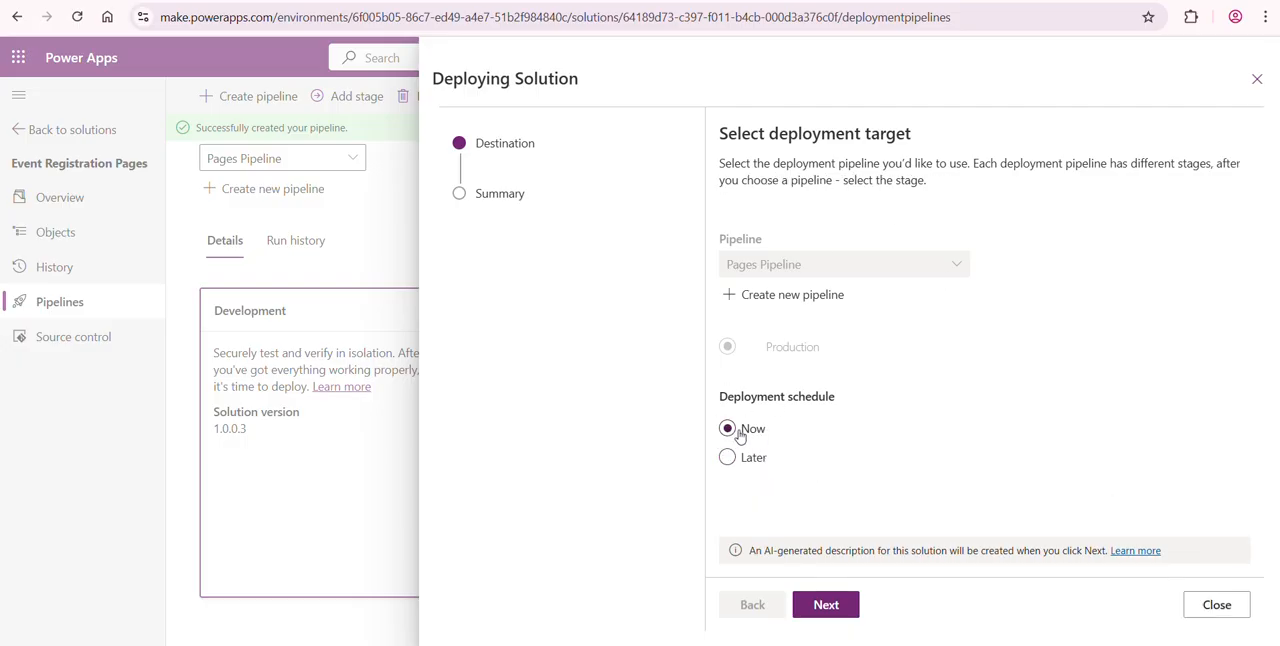
{"action": "left_click", "coordinate": [829, 606]}
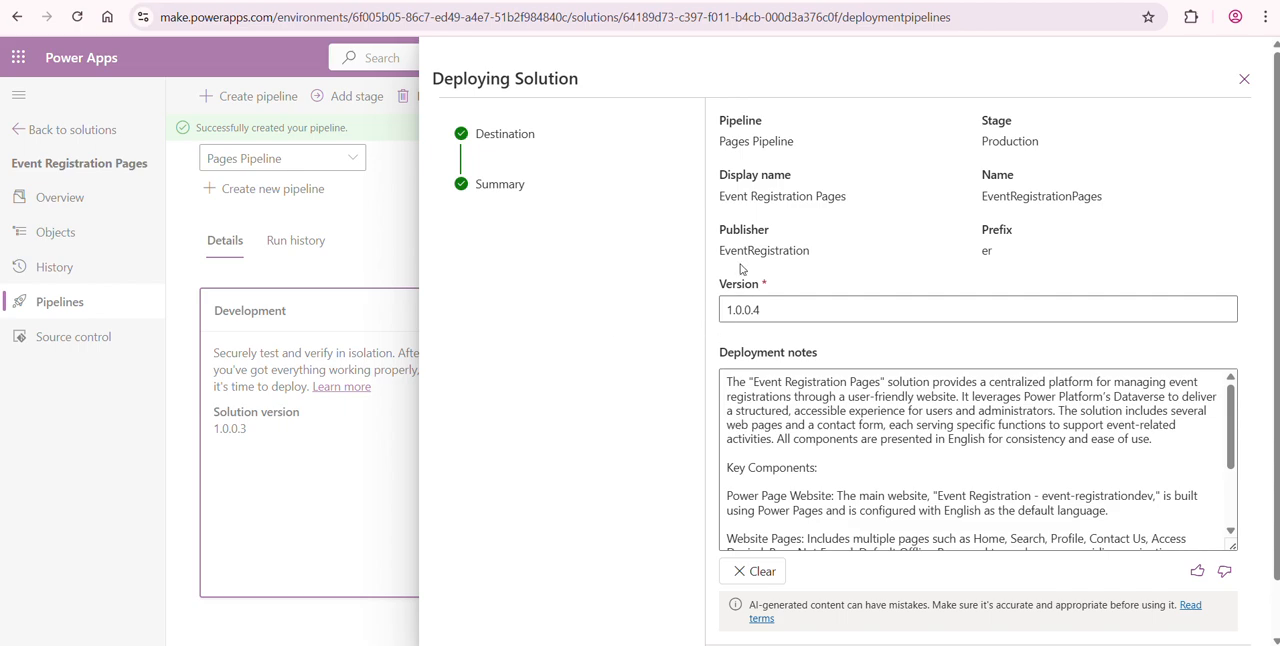
- Review the version and deployment notes, deploy Event Registration Pages version 1.0.0.4 to Production, and refresh the pipeline's deployment status
{"action": "left_click", "coordinate": [767, 309]}
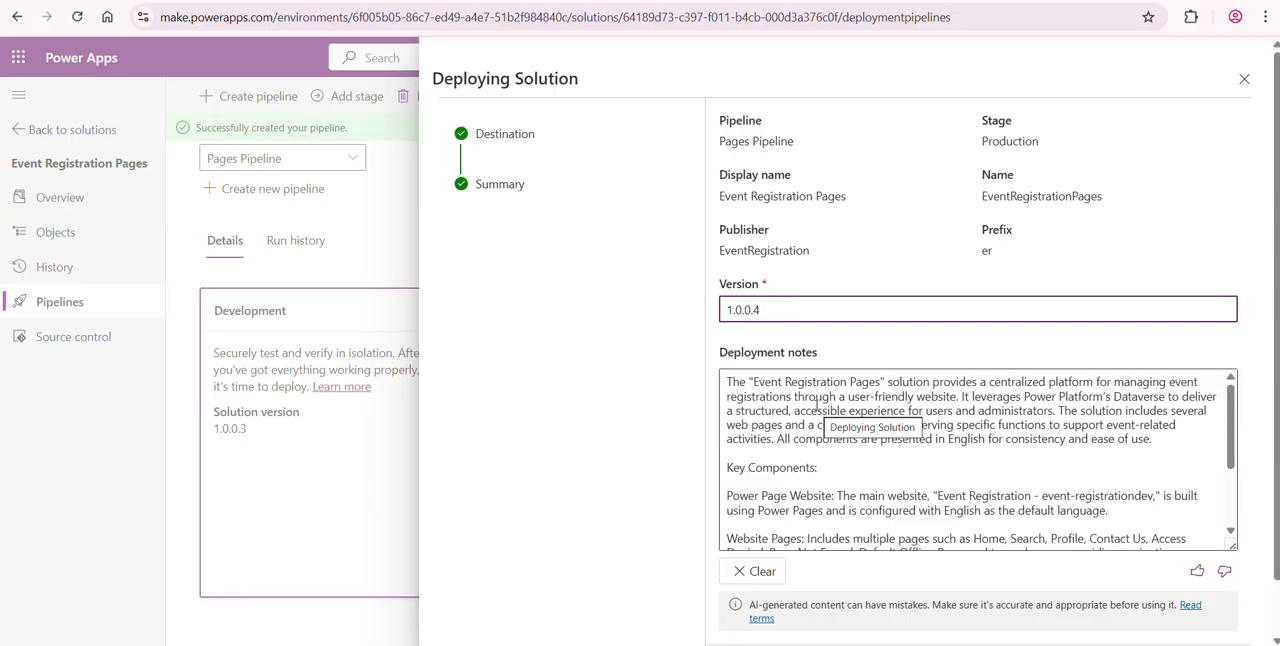
{"action": "left_click", "coordinate": [771, 399]}
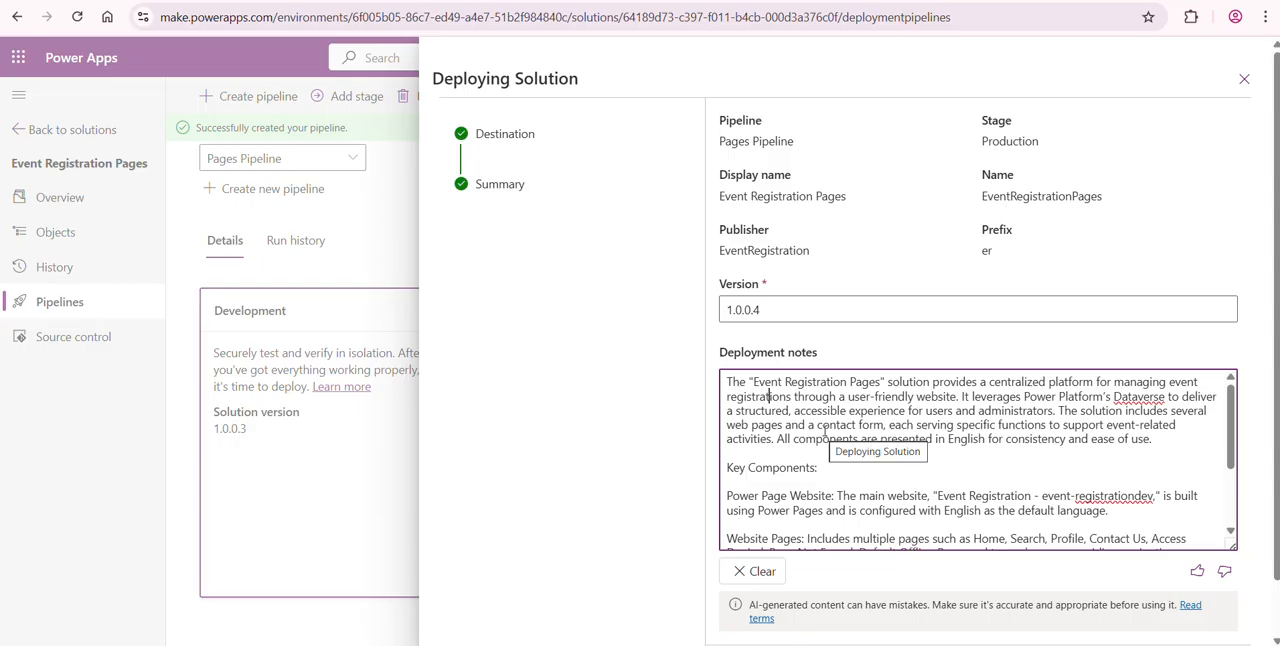
{"action": "left_click_drag", "start_coordinate": [1231, 448], "coordinate": [1231, 502]}
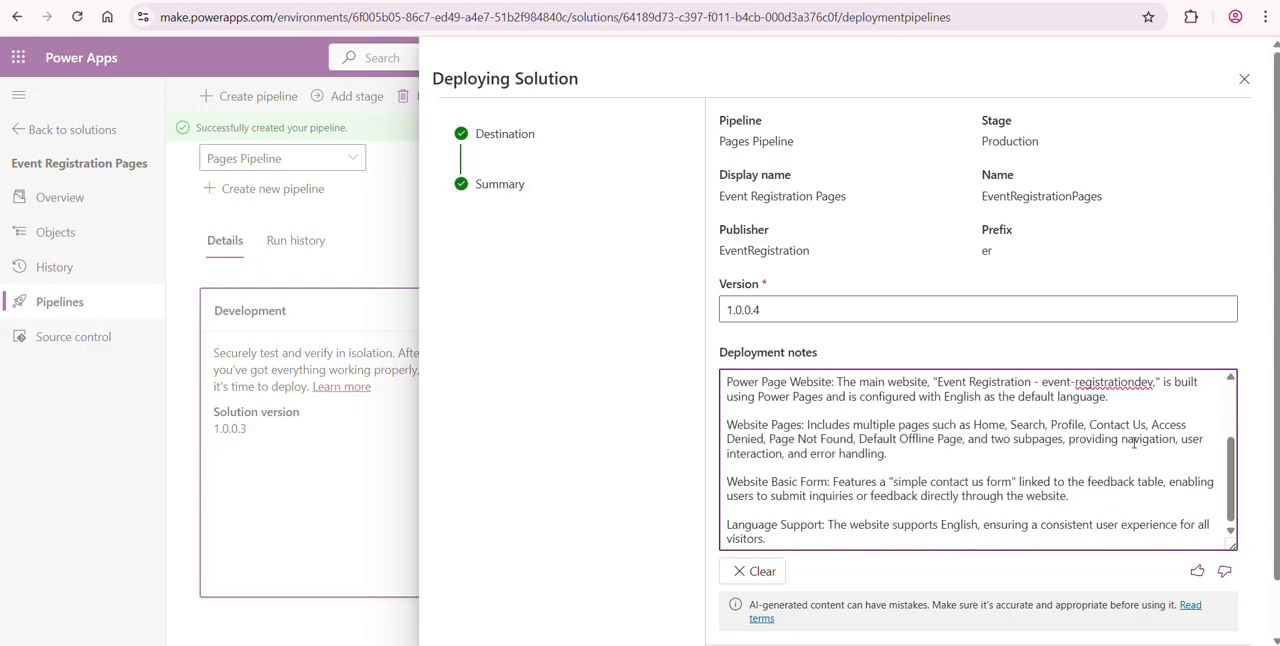
{"action": "scroll", "coordinate": [1265, 450], "scroll_direction": "down", "scroll_amount": 2}
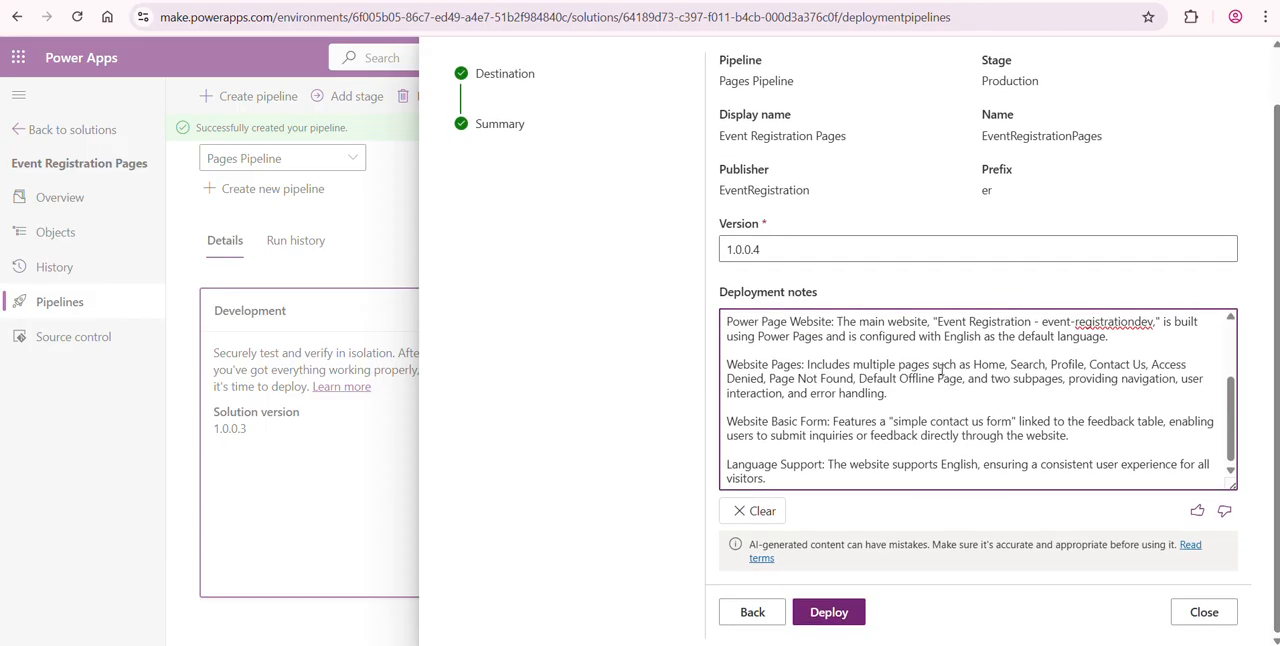
{"action": "left_click", "coordinate": [829, 612]}
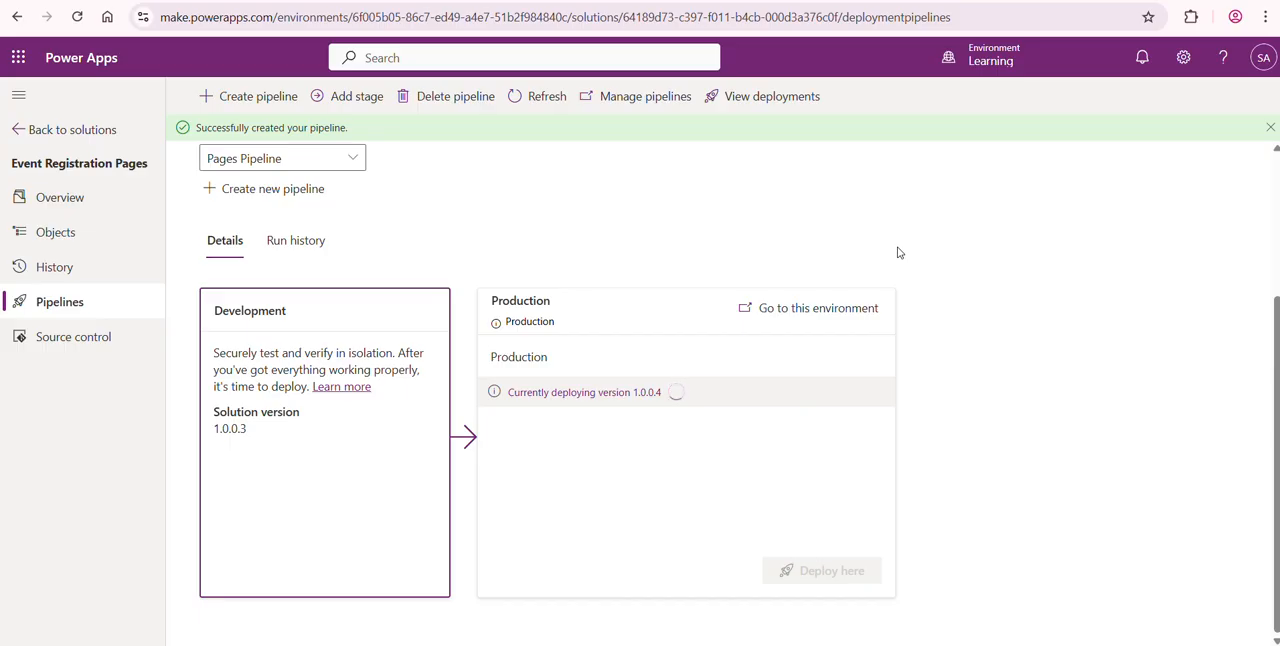
{"action": "left_click", "coordinate": [513, 100]}
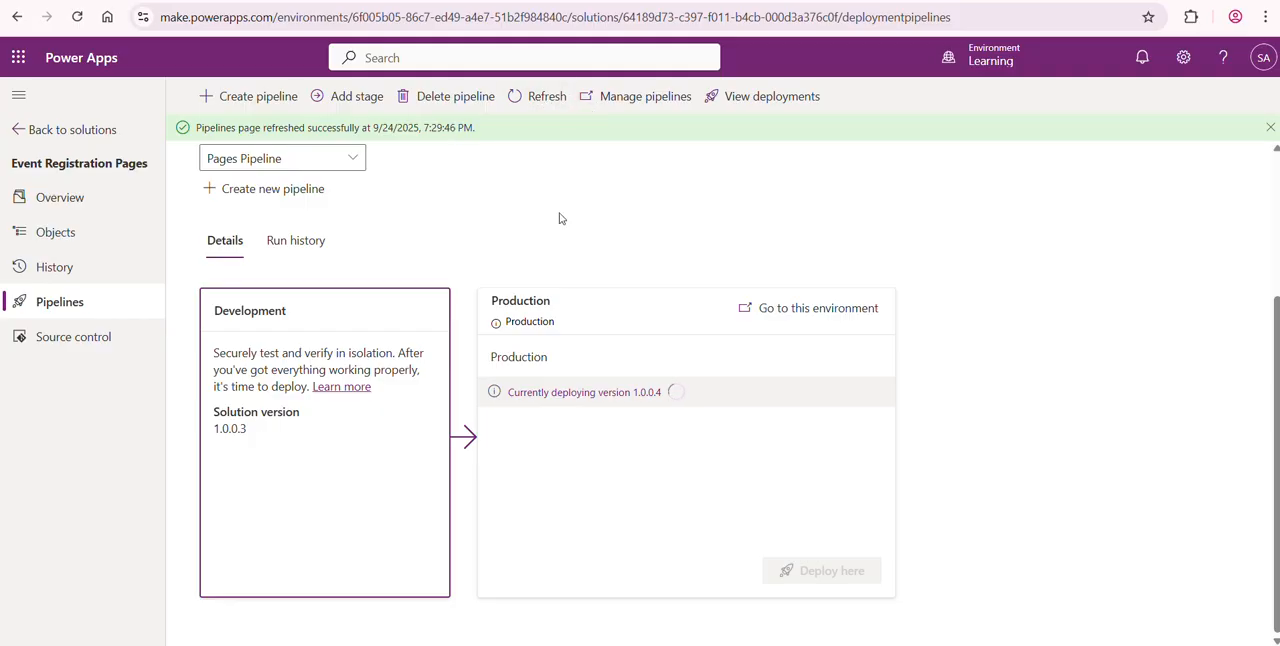
{"action": "left_click", "coordinate": [531, 99]}
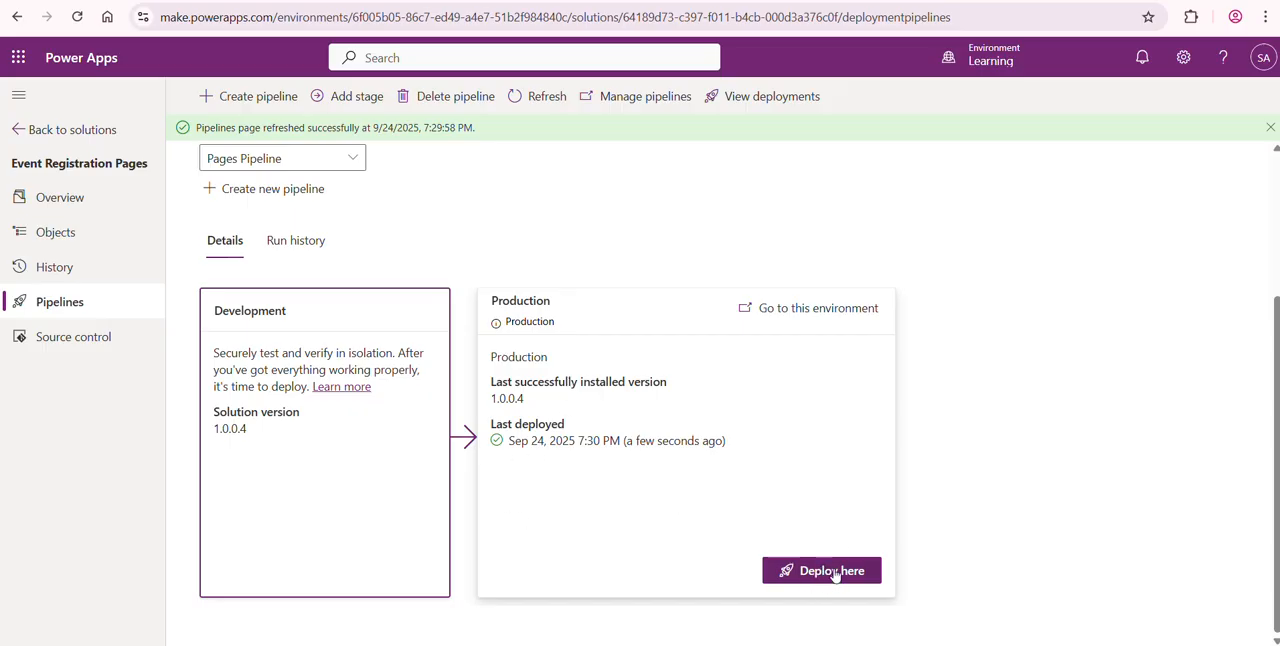
- Go to the Production environment from the pipeline stage and select Event Registration Pages among its managed solutions
{"action": "left_click", "coordinate": [838, 311]}
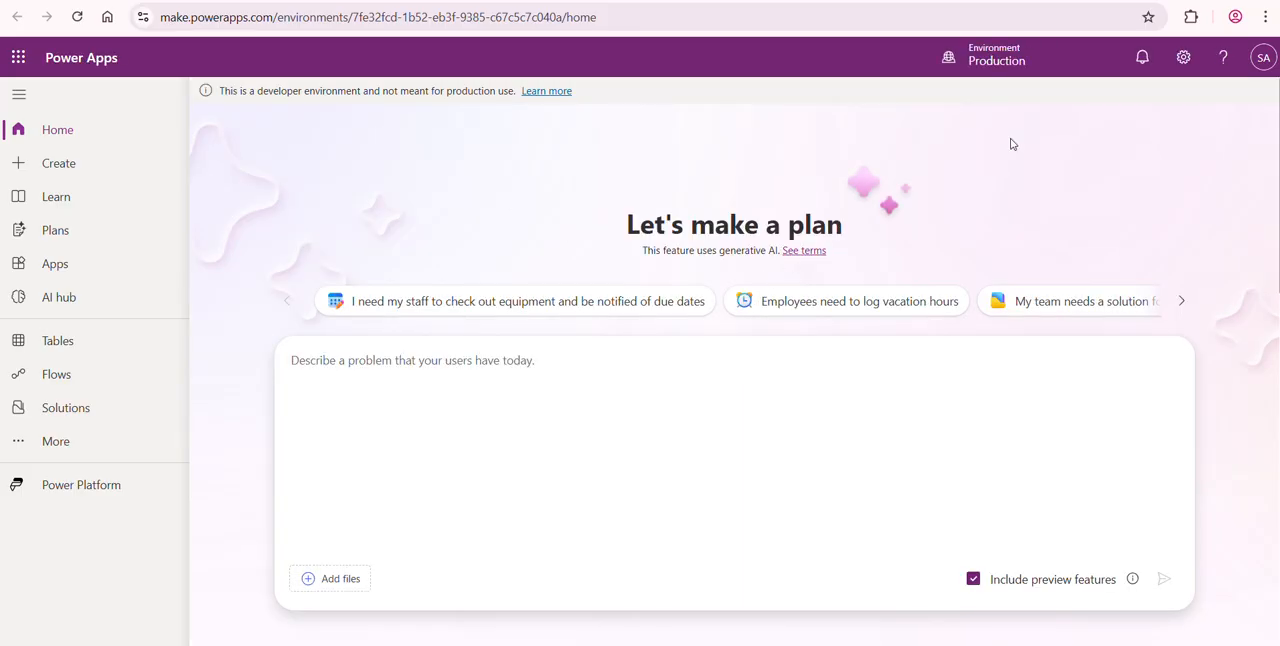
{"action": "left_click", "coordinate": [61, 418]}
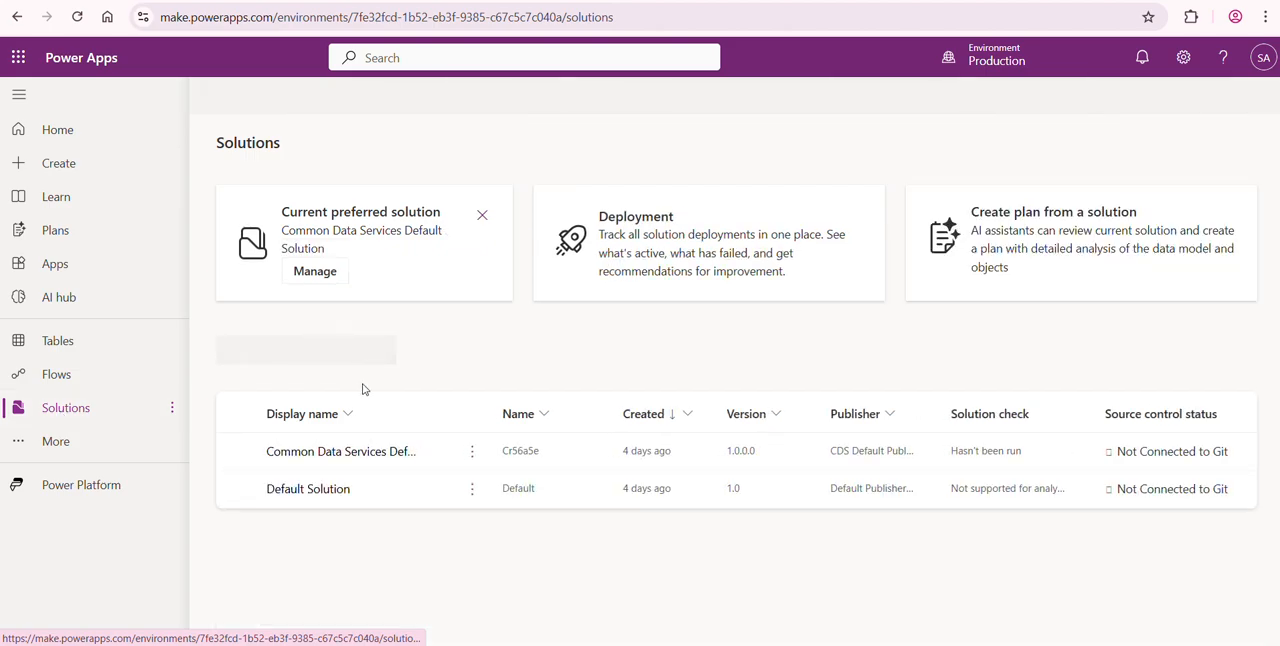
{"action": "left_click", "coordinate": [381, 347]}
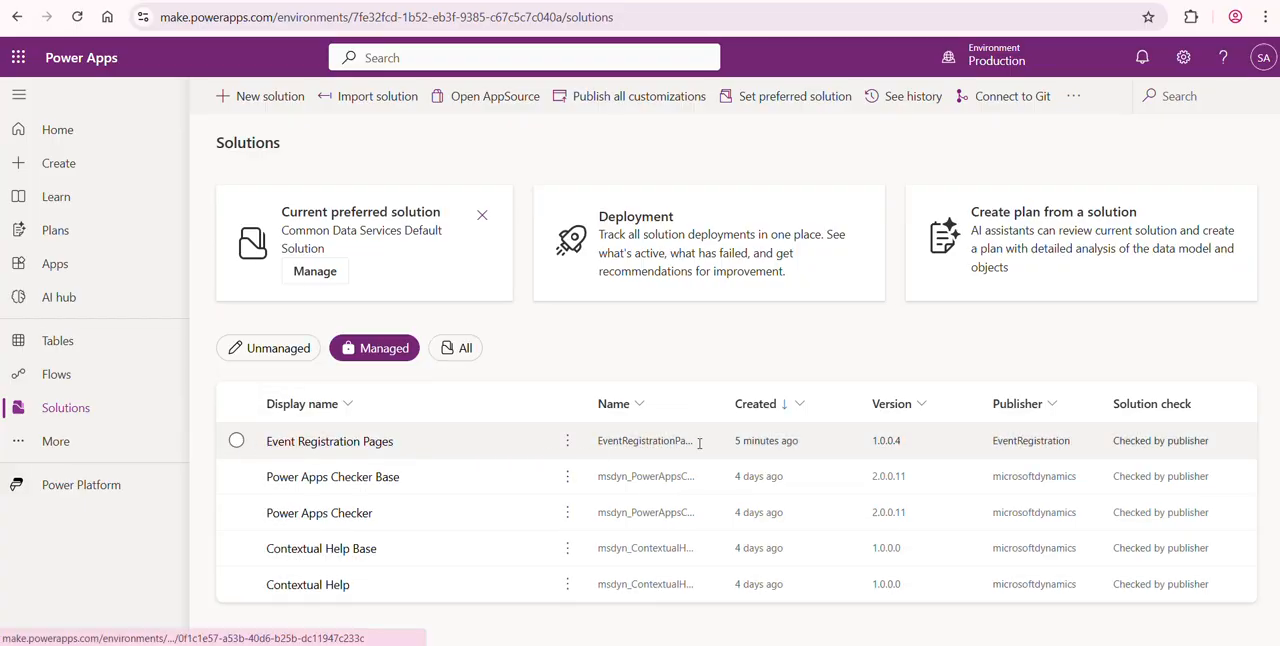
{"action": "left_click", "coordinate": [237, 447]}
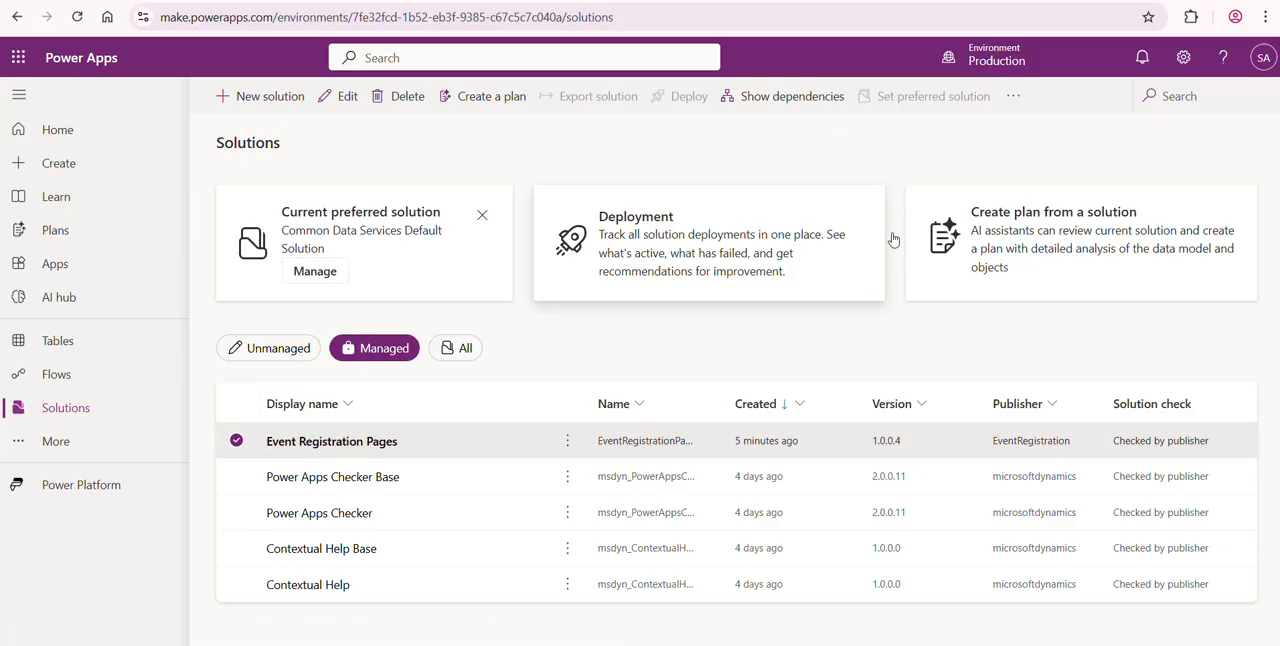
- Inspect the objects inside the managed Event Registration Pages solution in Production and return to the solutions list
{"action": "mouse_move", "coordinate": [1005, 66]}
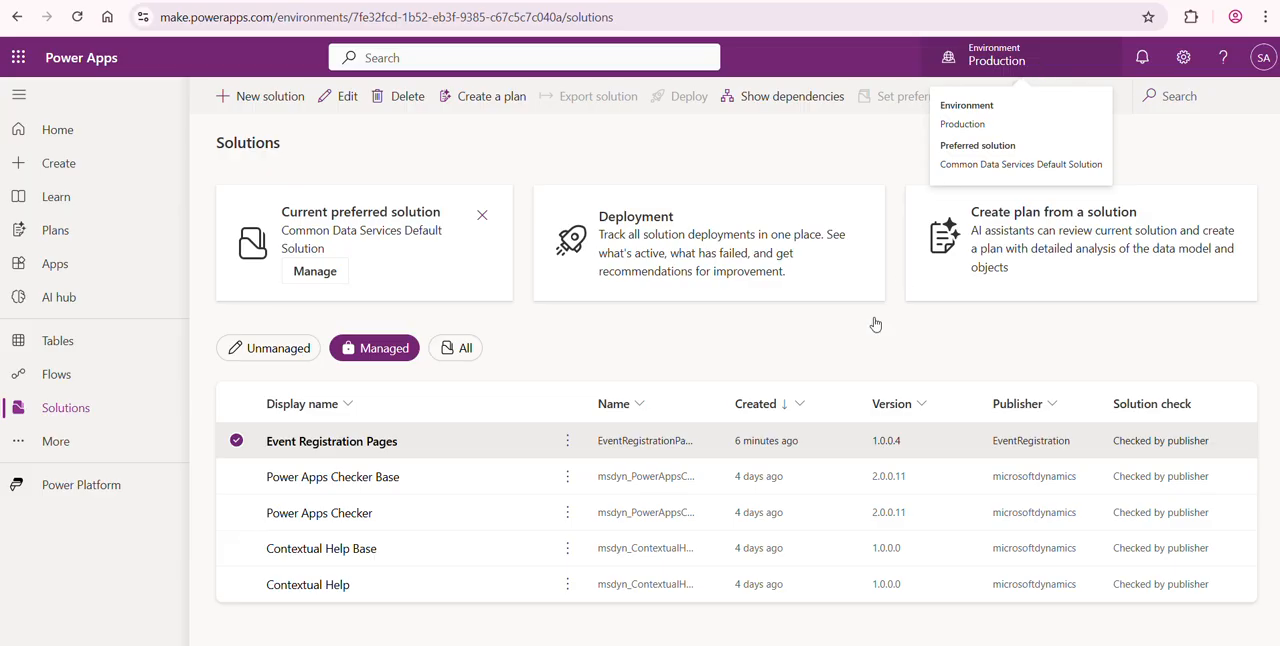
{"action": "left_click", "coordinate": [336, 443]}
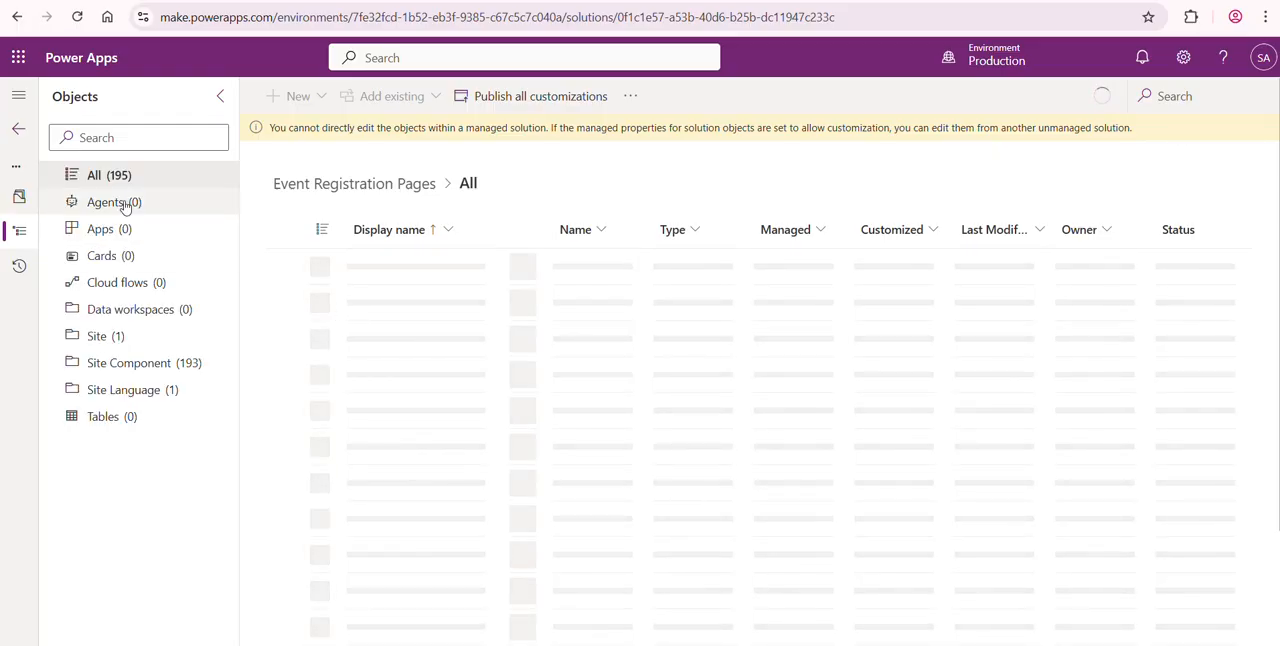
{"action": "left_click", "coordinate": [18, 133]}
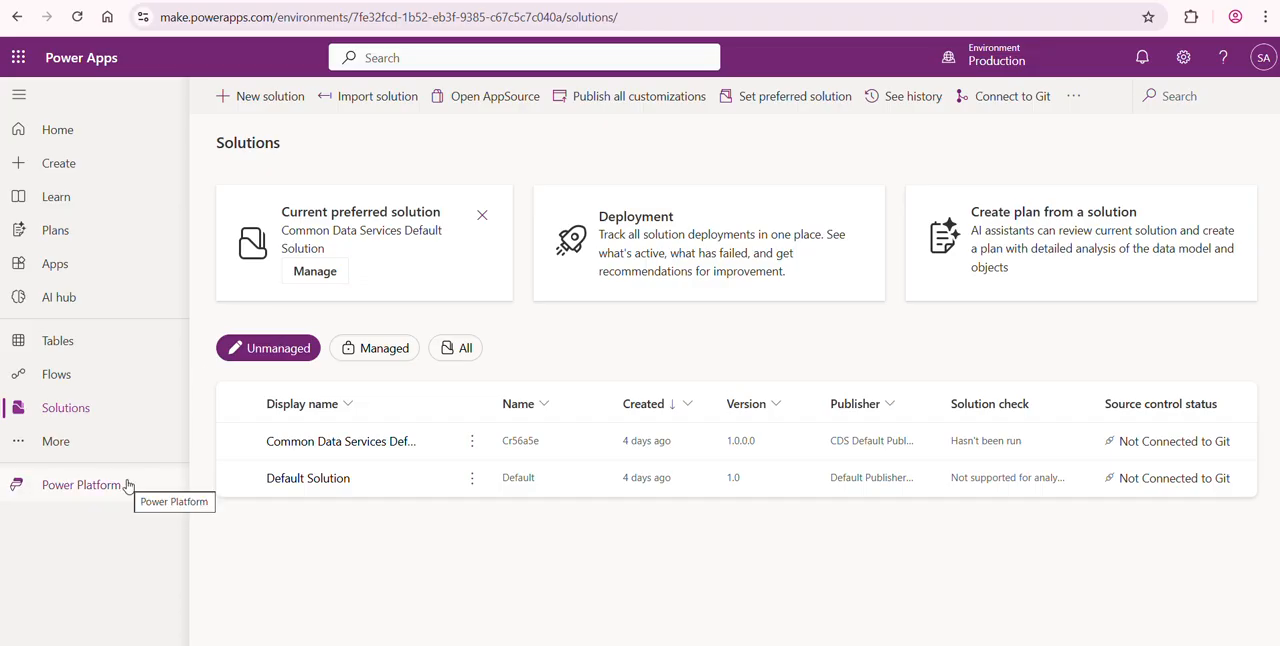
- In Power Pages, choose the Production environment and start reactivating the inactive site Event Registration - event-registrationdev
{"action": "left_click", "coordinate": [930, 1]}
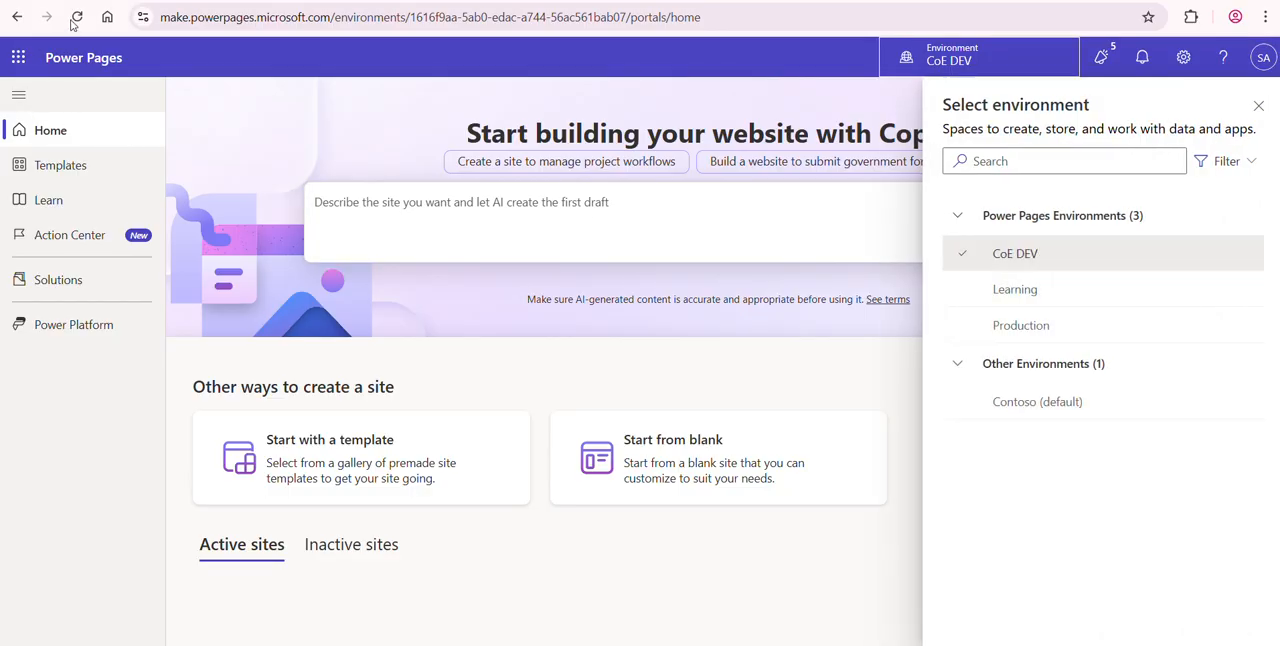
{"action": "left_click", "coordinate": [1011, 326]}
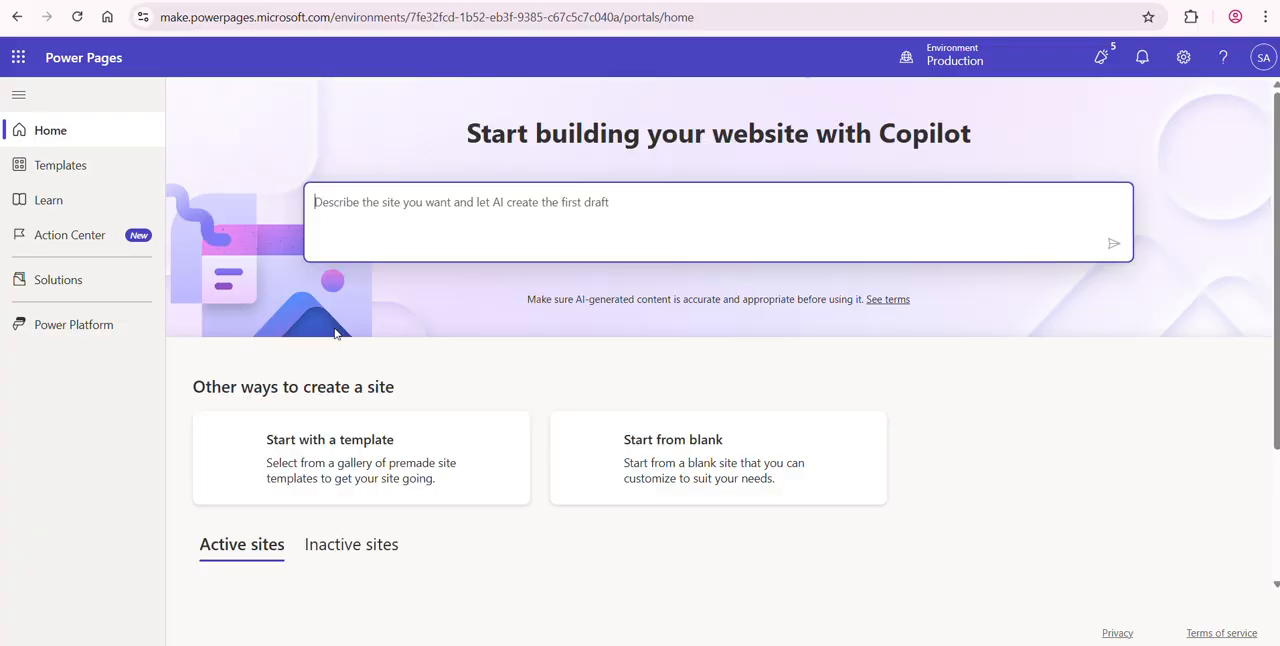
{"action": "left_click", "coordinate": [343, 544]}
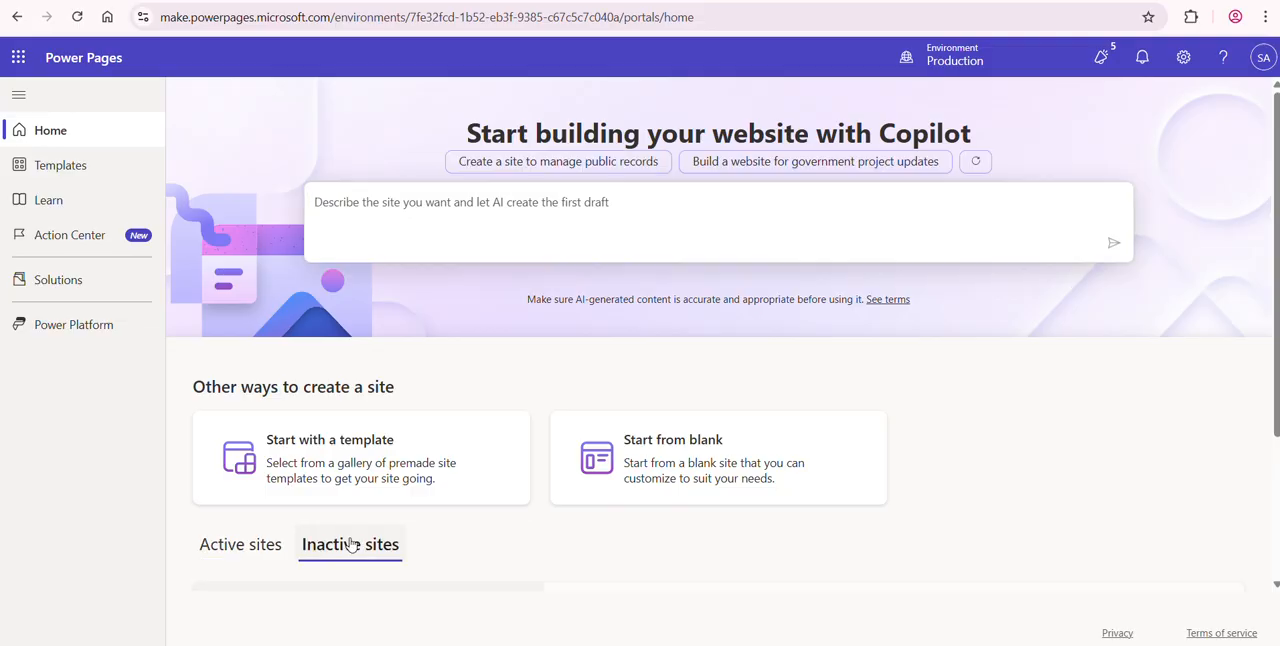
{"action": "left_click_drag", "start_coordinate": [1276, 305], "coordinate": [1261, 435]}
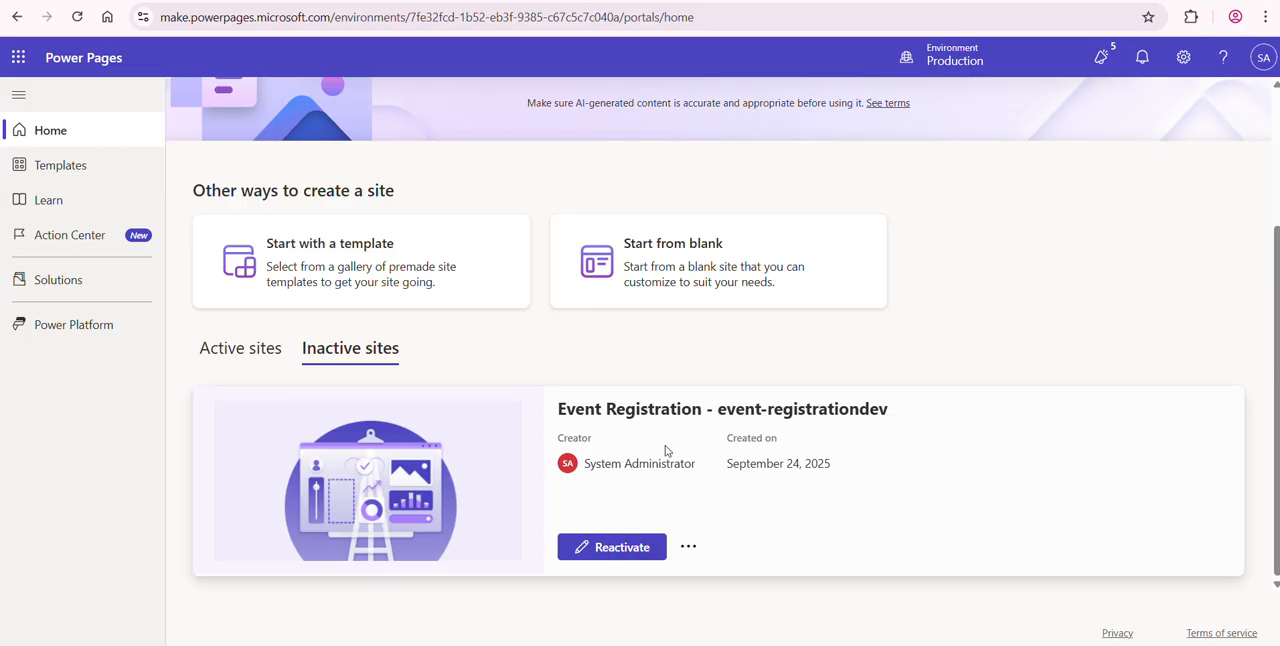
{"action": "left_click", "coordinate": [627, 550]}
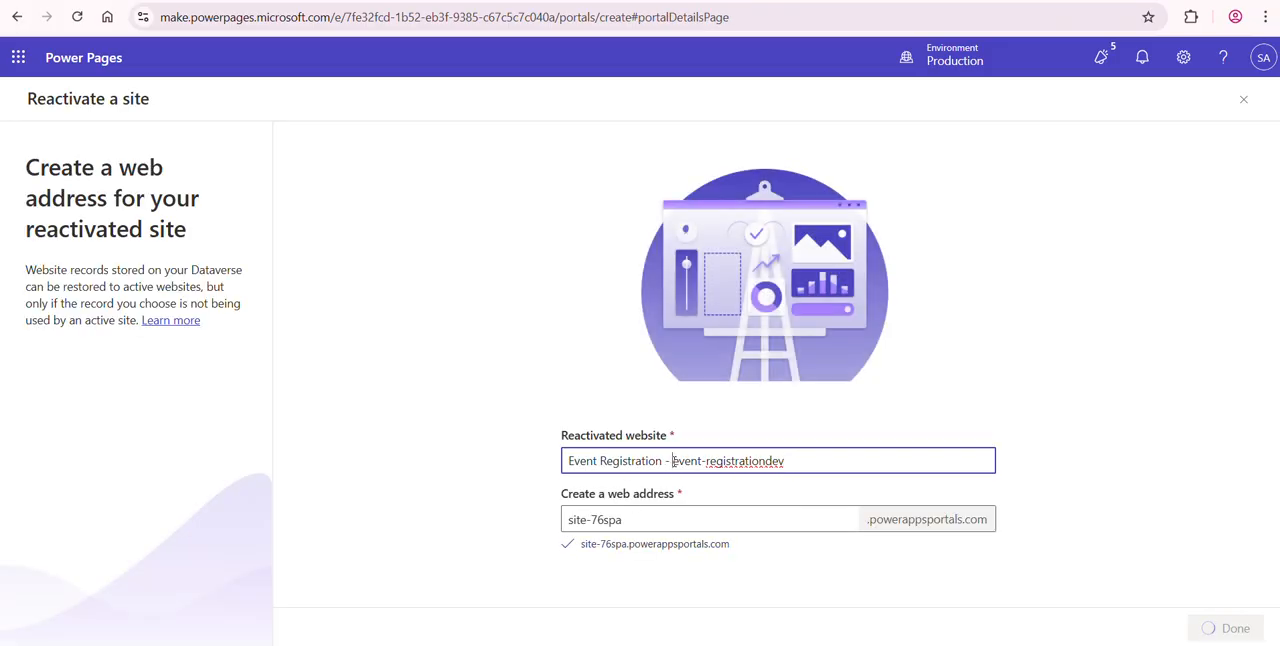
- Name the reactivated website Event Registration - Production, keep the web address site-76spa, and complete the reactivation
{"action": "left_click_drag", "start_coordinate": [672, 461], "coordinate": [795, 460]}
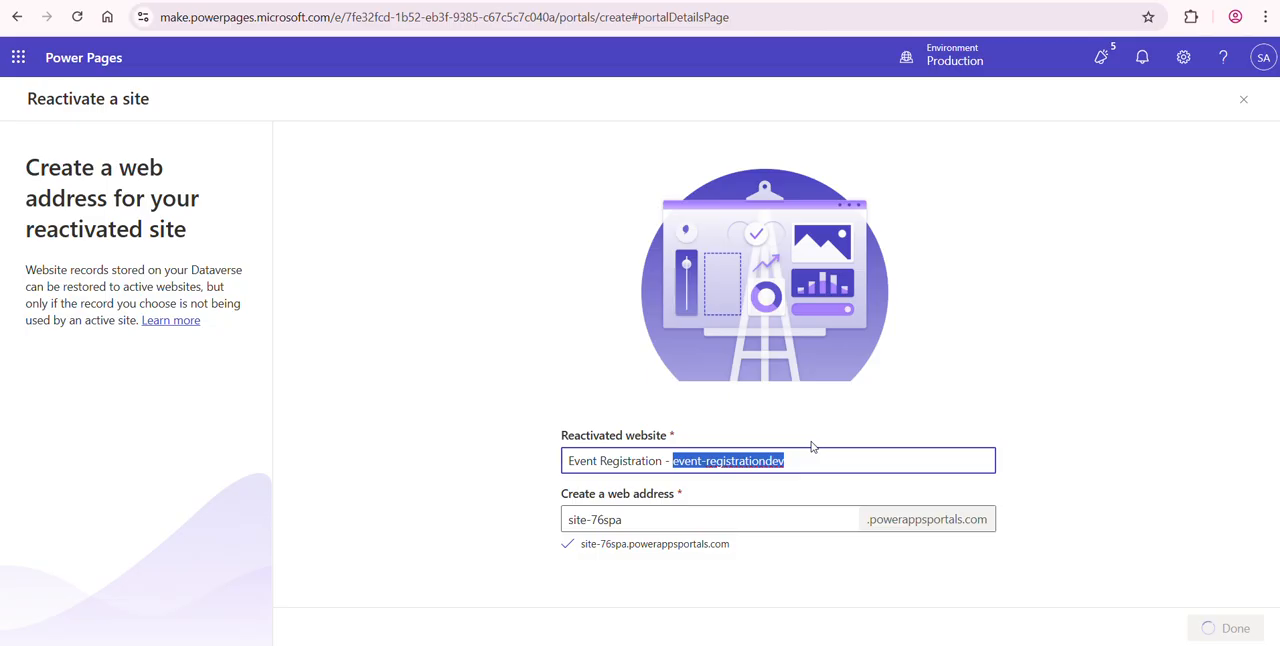
{"action": "type", "text": "Produc"}
{"action": "type", "text": "tion"}
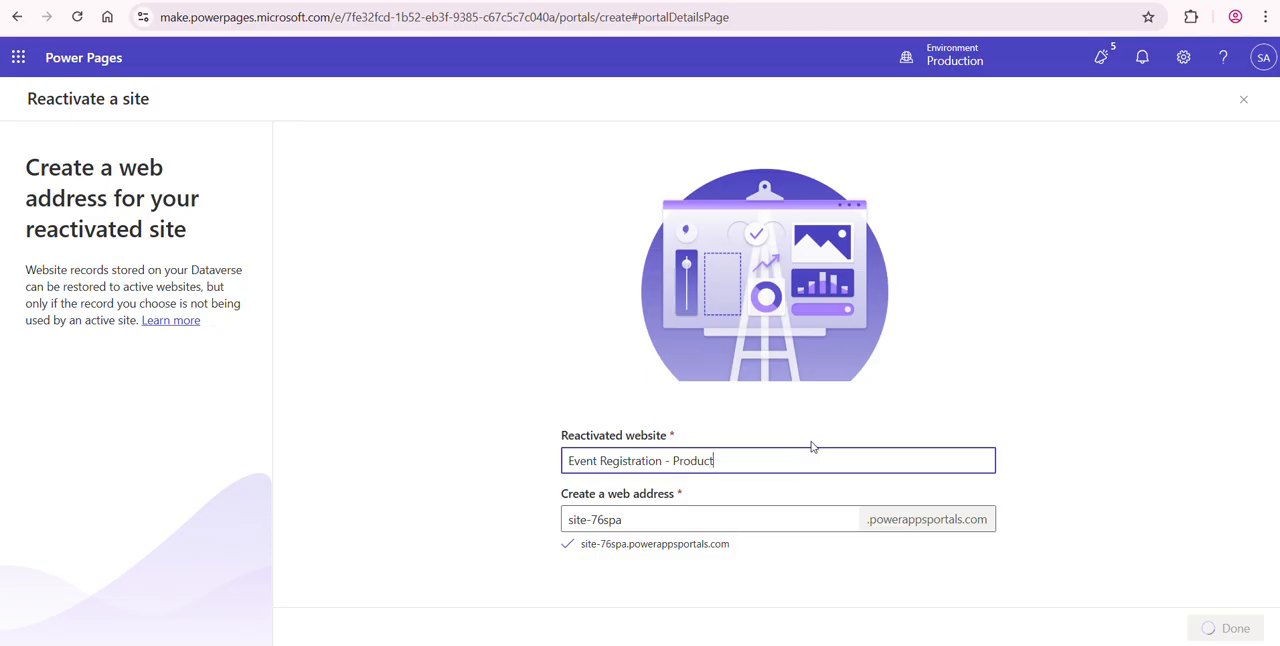
{"action": "left_click", "coordinate": [767, 522]}
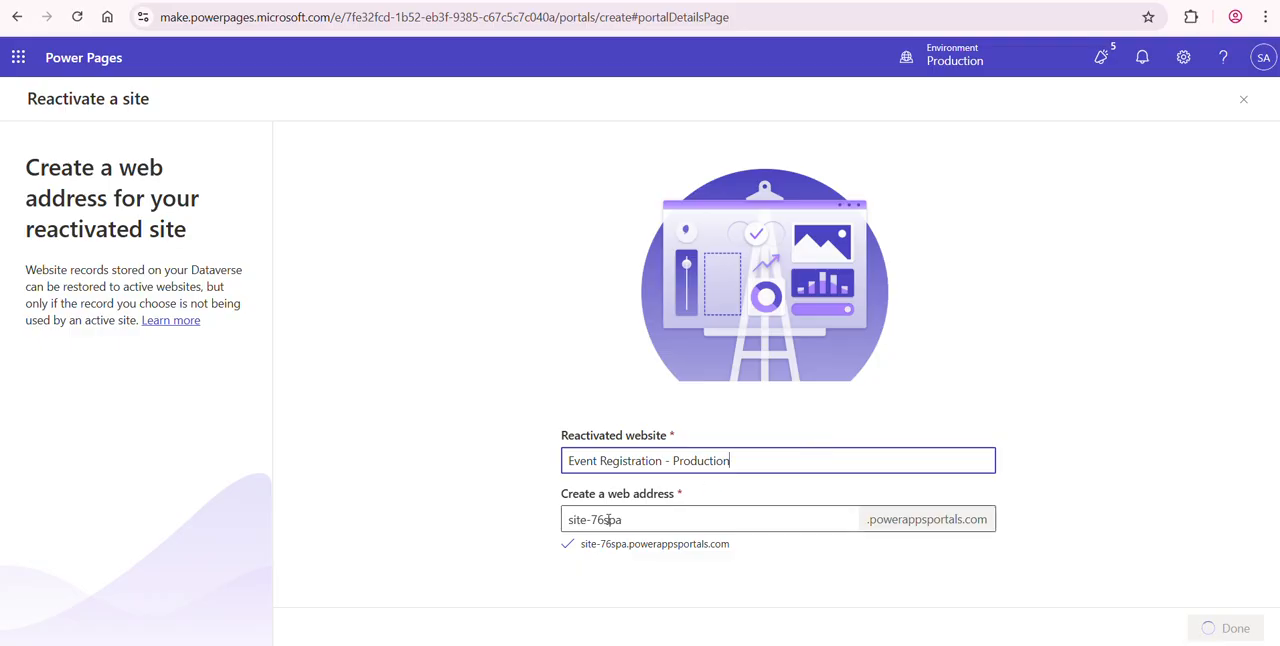
{"action": "key", "text": "ctrl+shift+Left"}
{"action": "key", "text": "ctrl+shift+Left"}
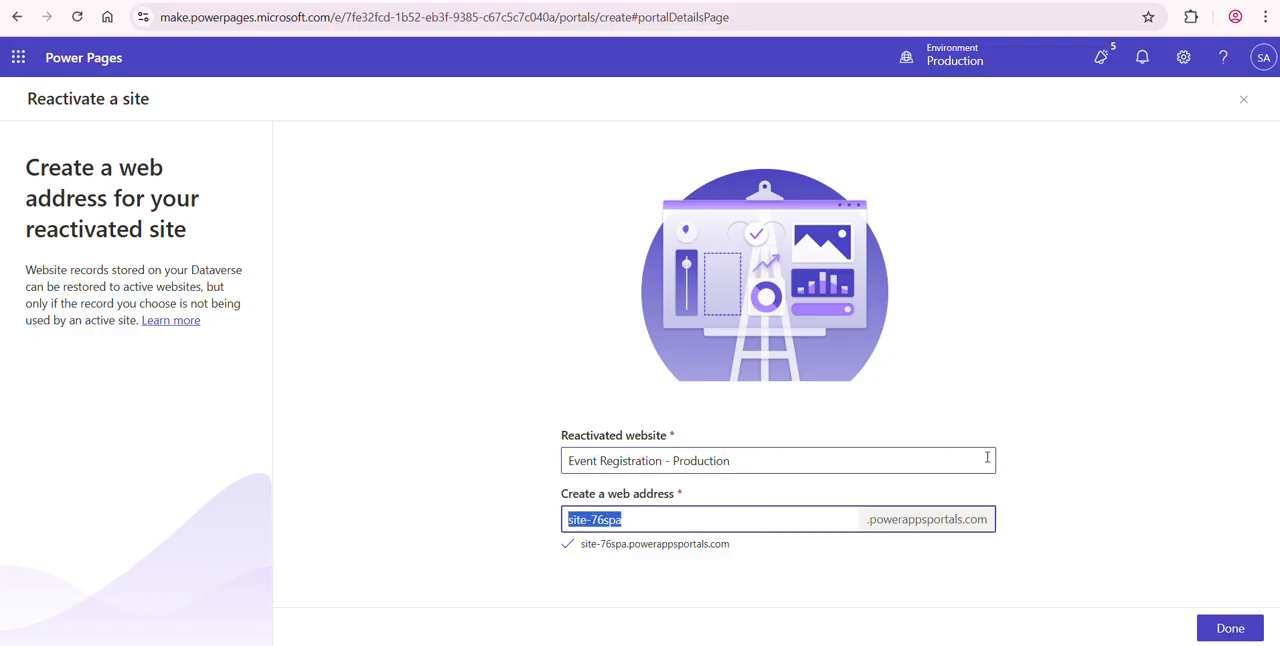
{"action": "left_click", "coordinate": [1174, 538]}
{"action": "left_click", "coordinate": [1246, 636]}
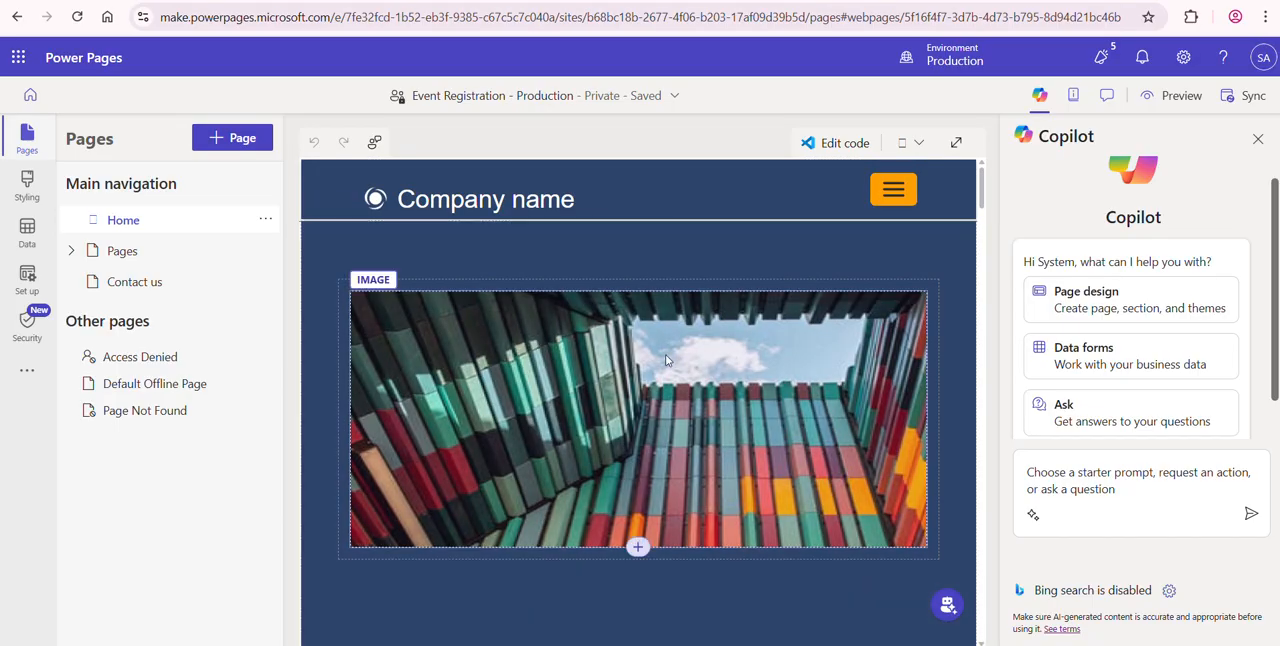
- Try to preview the reactivated site, and visit its web address through Production's Power Pages site details in the Power Platform admin center
{"action": "left_click", "coordinate": [1168, 99]}
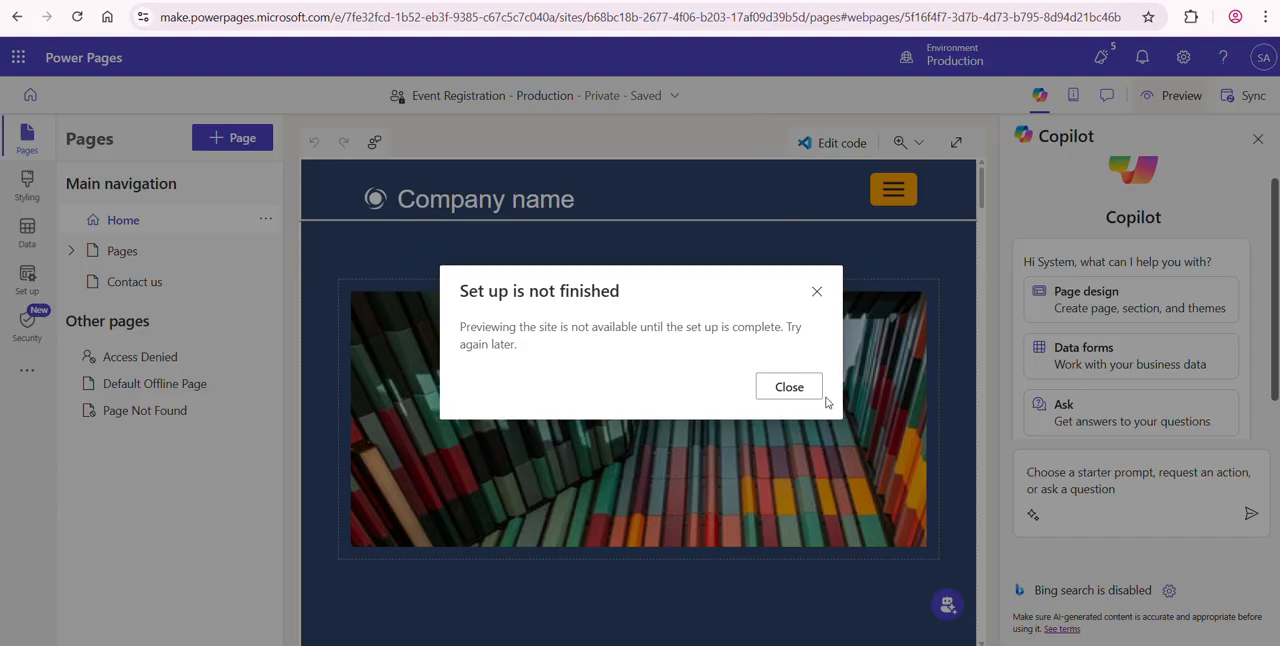
{"action": "left_click", "coordinate": [788, 387]}
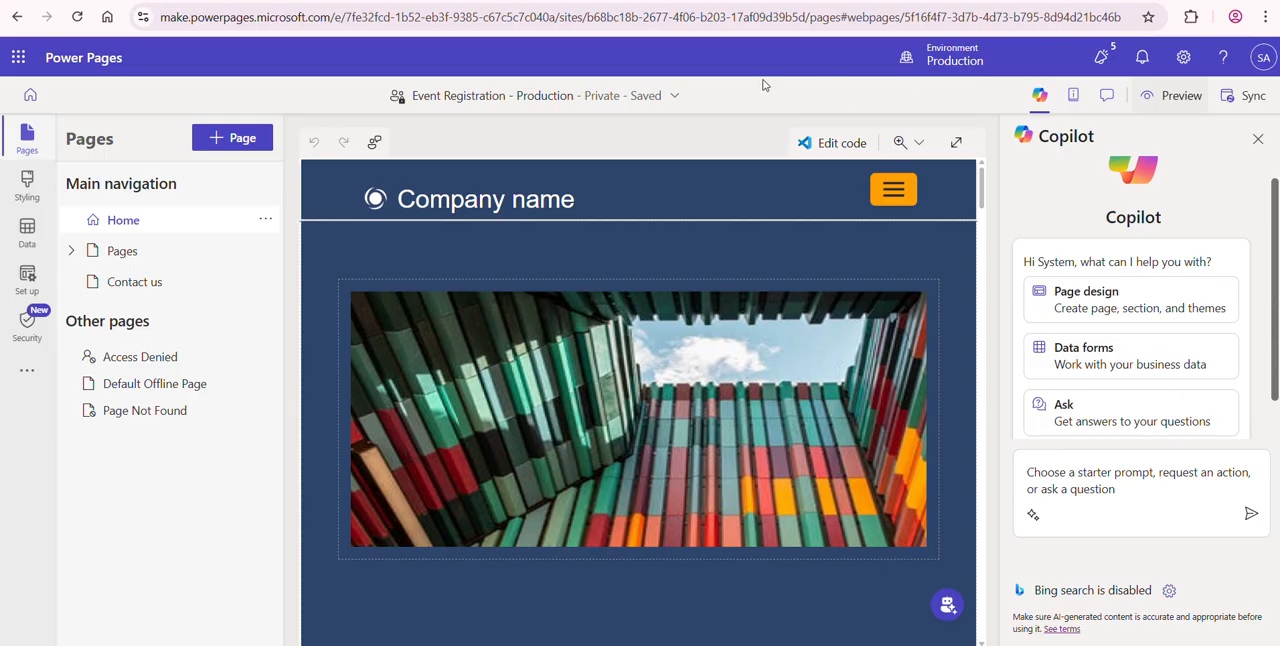
{"action": "left_click", "coordinate": [500, 2]}
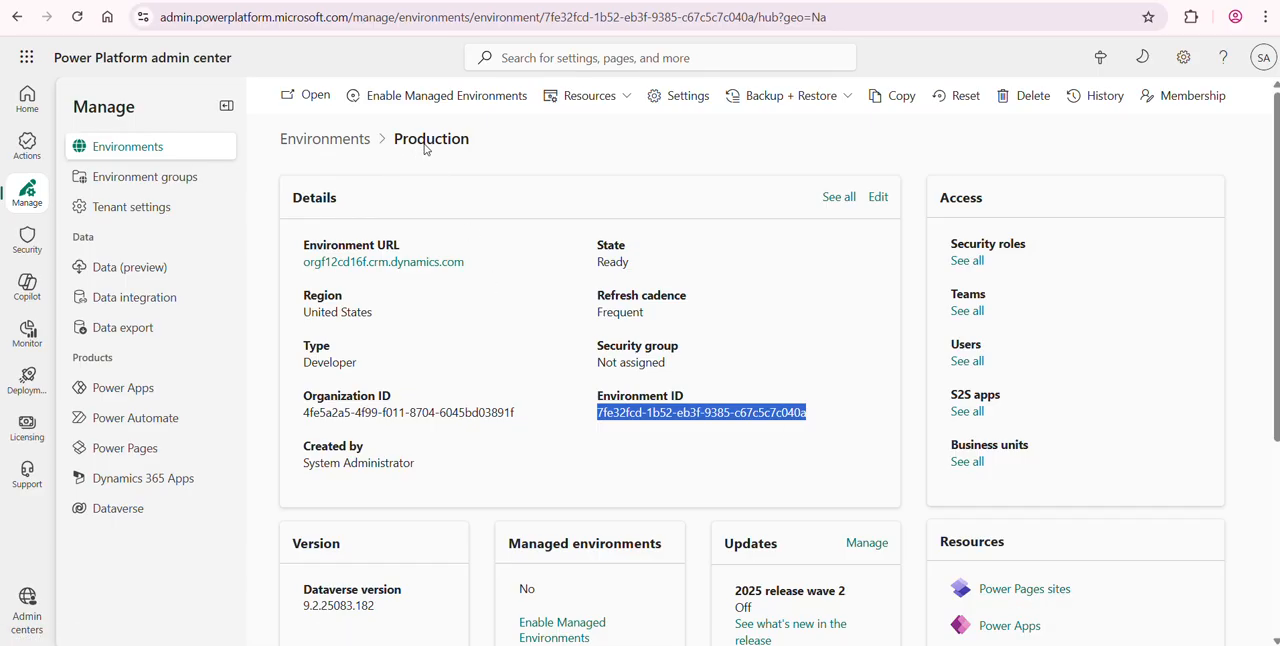
{"action": "left_click", "coordinate": [1020, 590]}
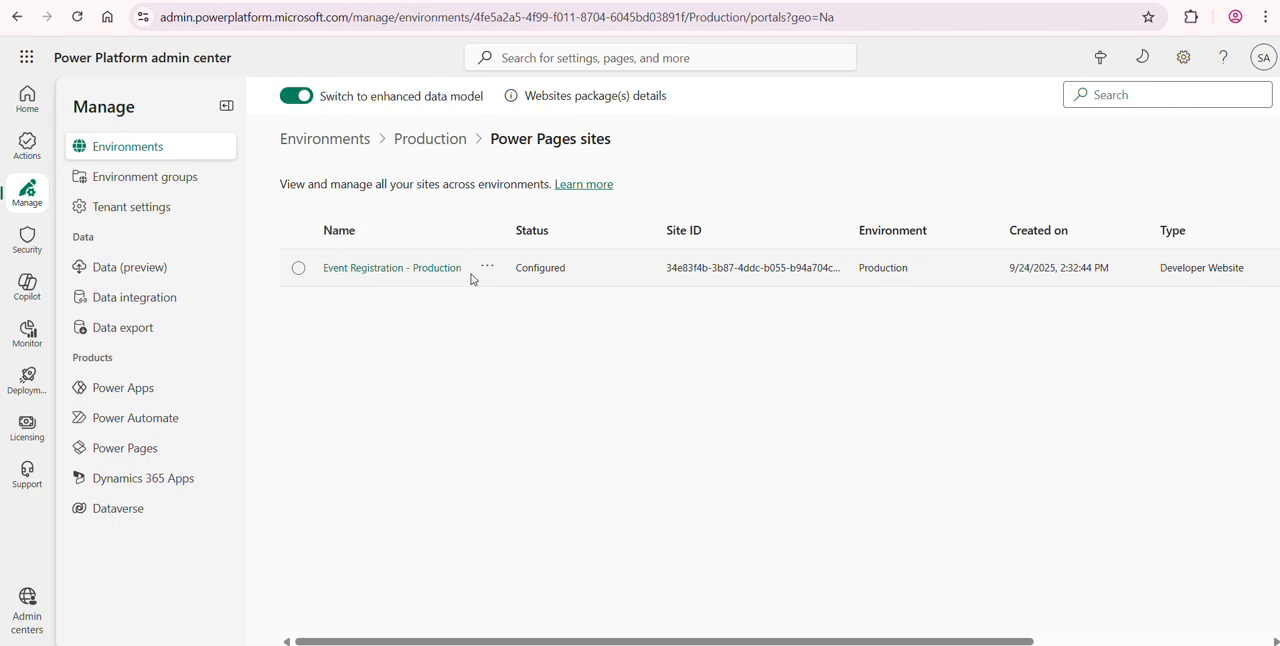
{"action": "left_click", "coordinate": [435, 275]}
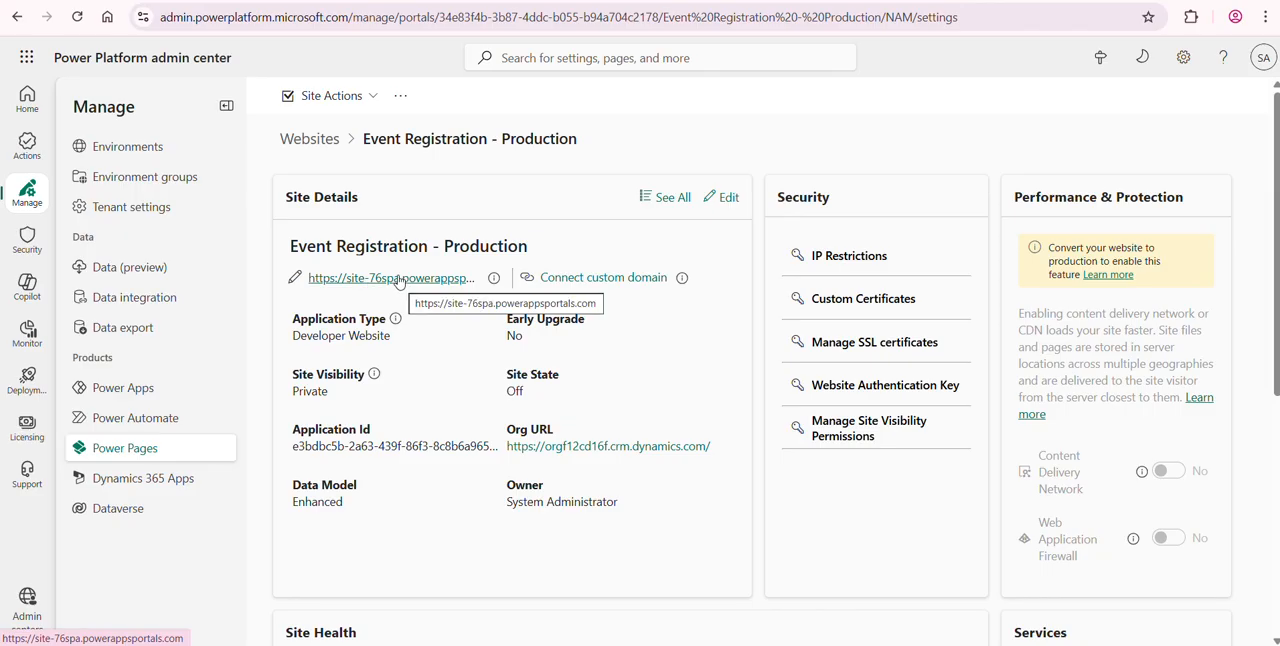
{"action": "left_click", "coordinate": [406, 280]}
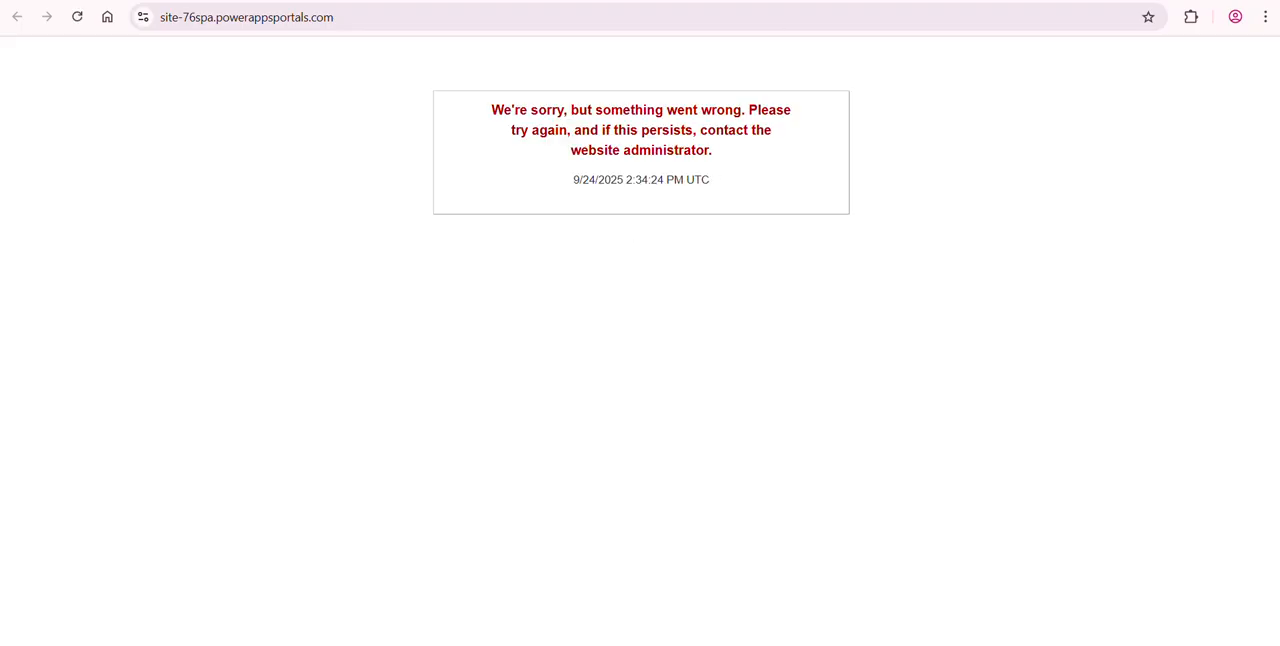
- Return to the Learning environment's Pages Pipeline in Power Apps and view the Production deployment's information from the run history
{"action": "left_click", "coordinate": [836, 1]}
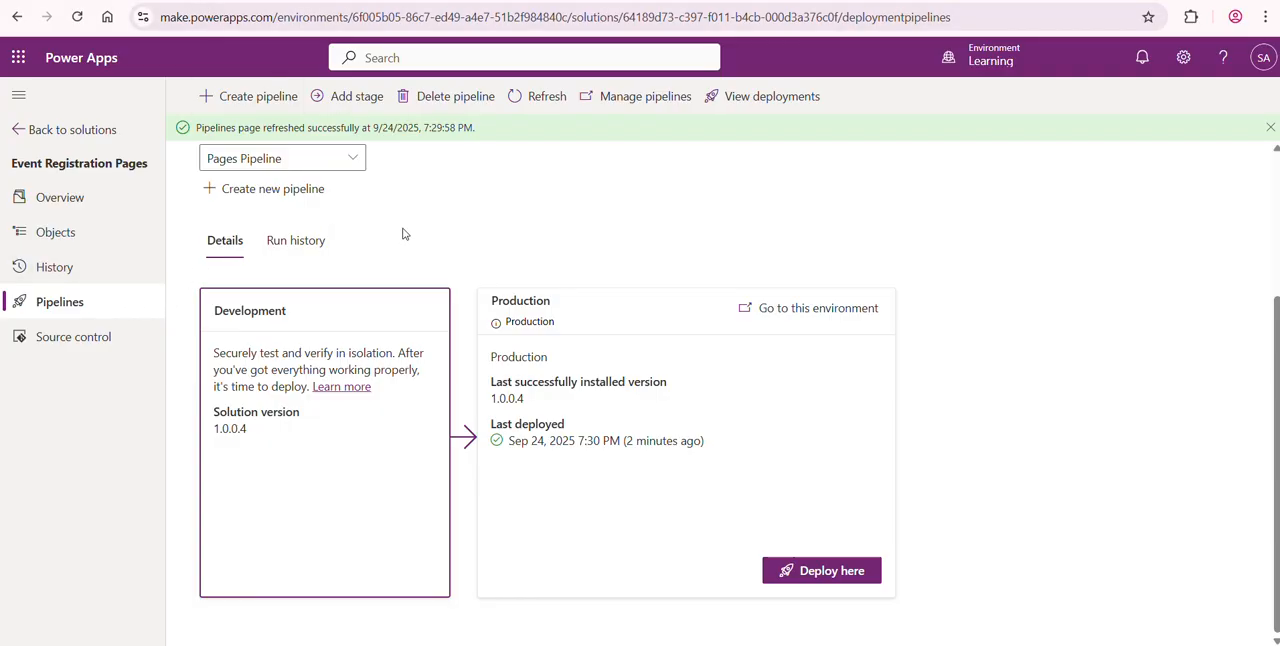
{"action": "left_click", "coordinate": [298, 243]}
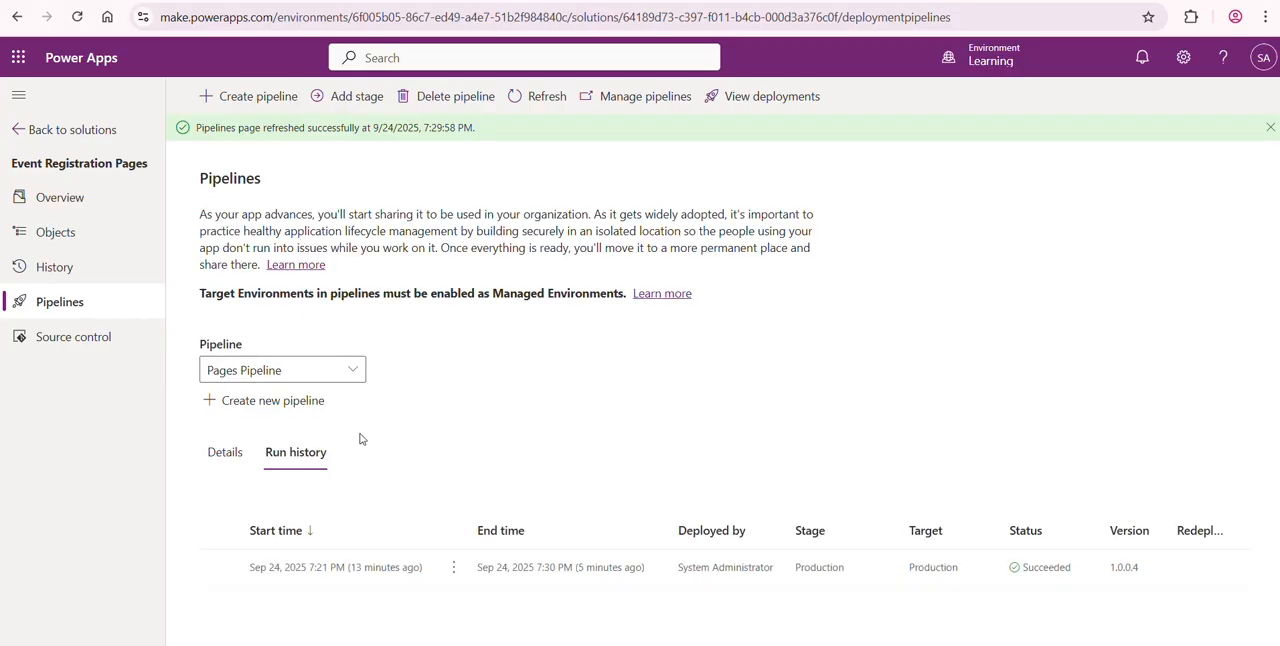
{"action": "left_click", "coordinate": [311, 566]}
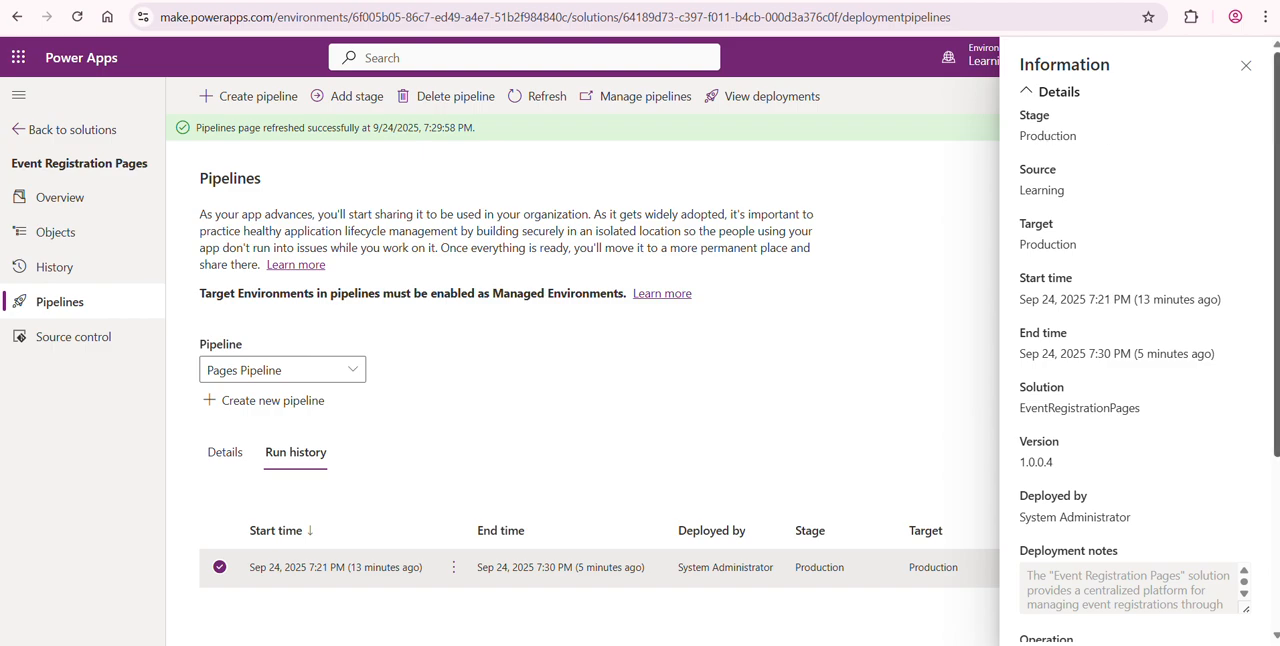
- Examine the deployment run's stage, source, target, version, status and deployment notes, and go back to the pipeline's stage details
{"action": "double_click", "coordinate": [1043, 137]}
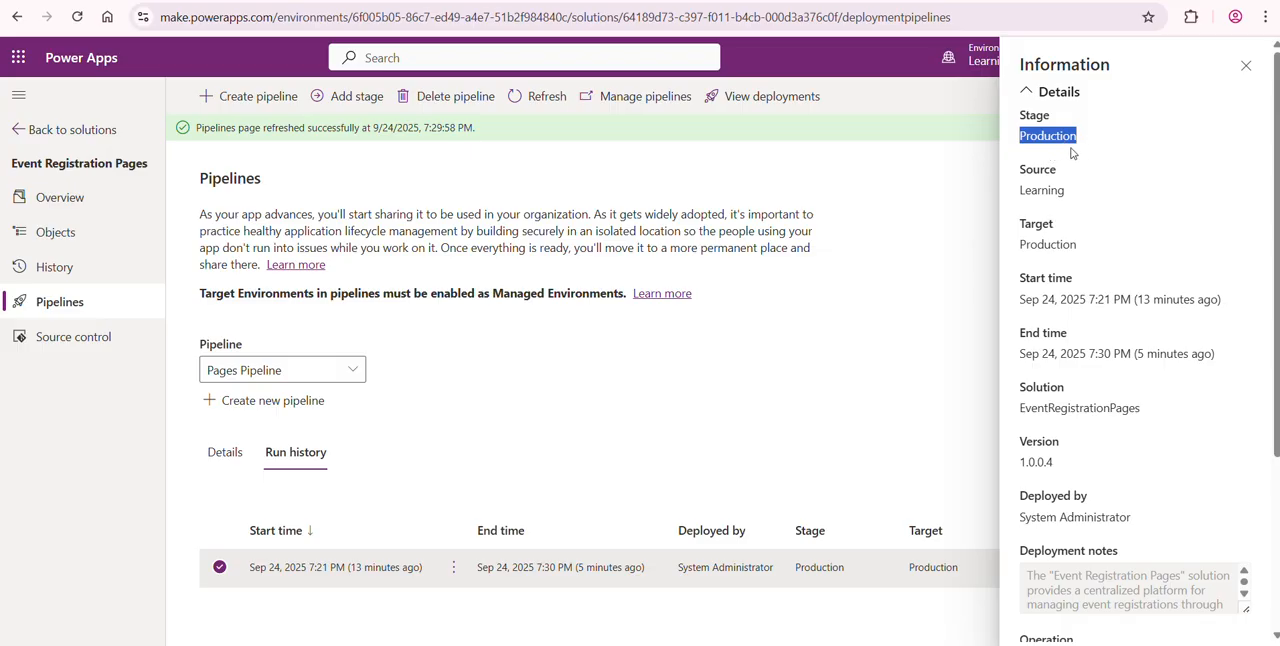
{"action": "double_click", "coordinate": [1042, 190]}
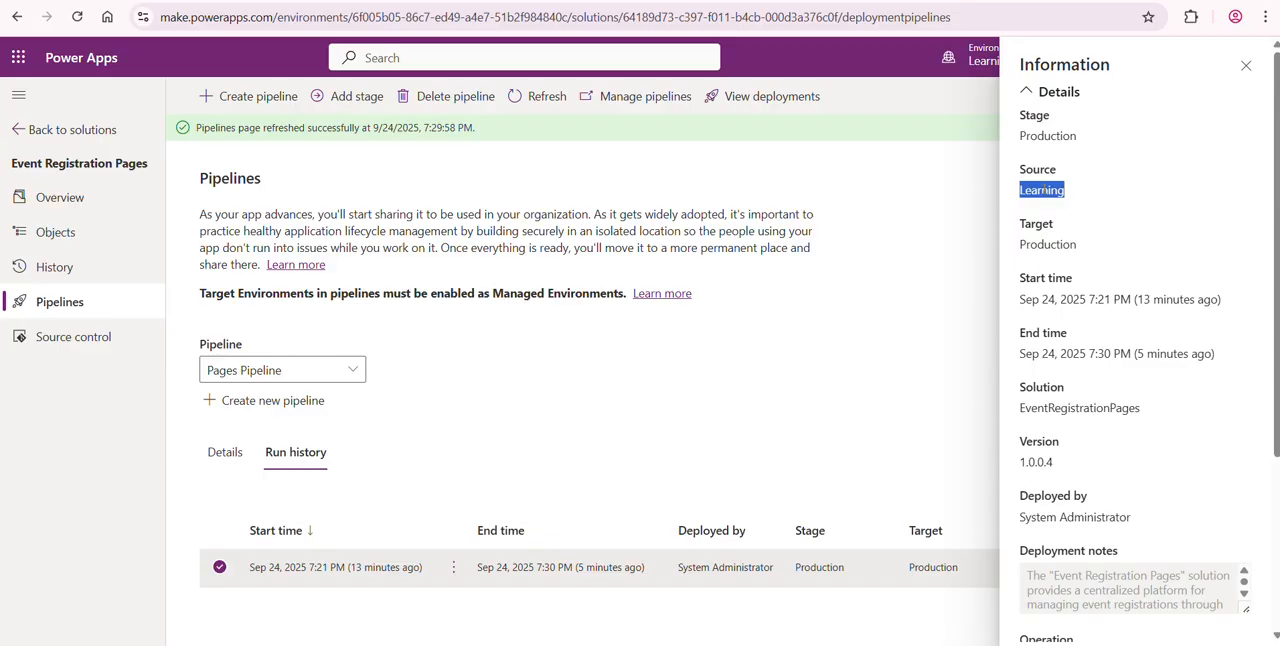
{"action": "double_click", "coordinate": [1040, 135]}
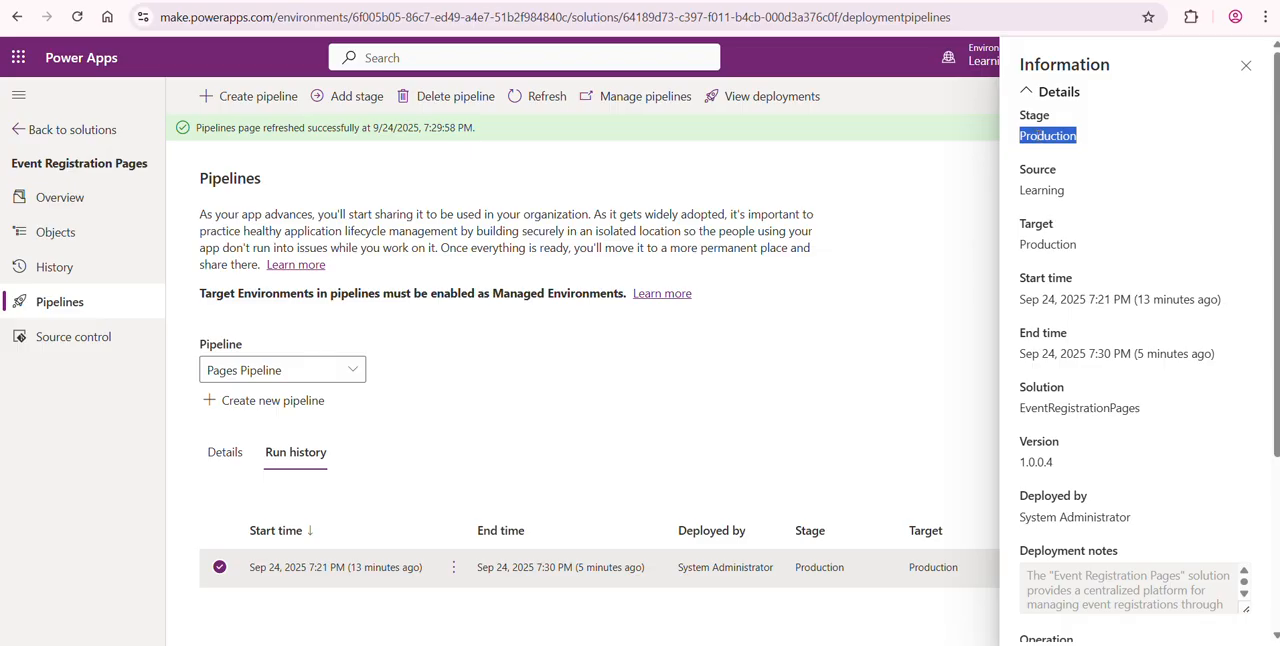
{"action": "left_click", "coordinate": [1044, 190]}
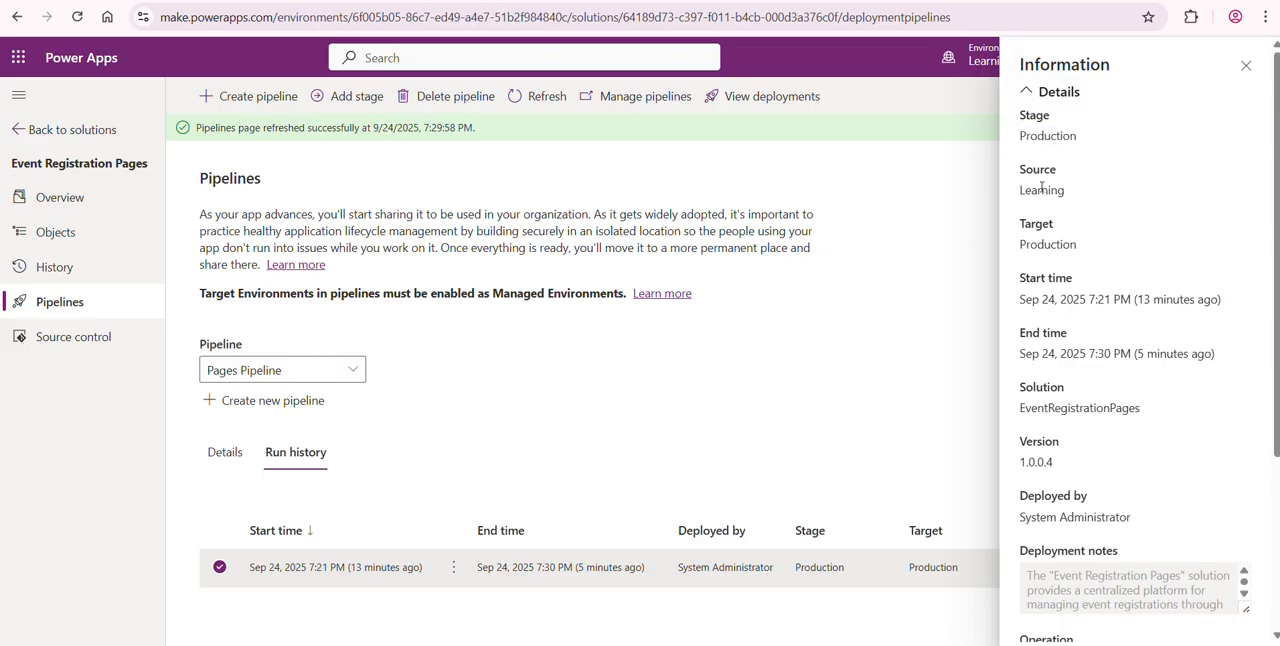
{"action": "double_click", "coordinate": [1042, 189]}
{"action": "double_click", "coordinate": [1046, 244]}
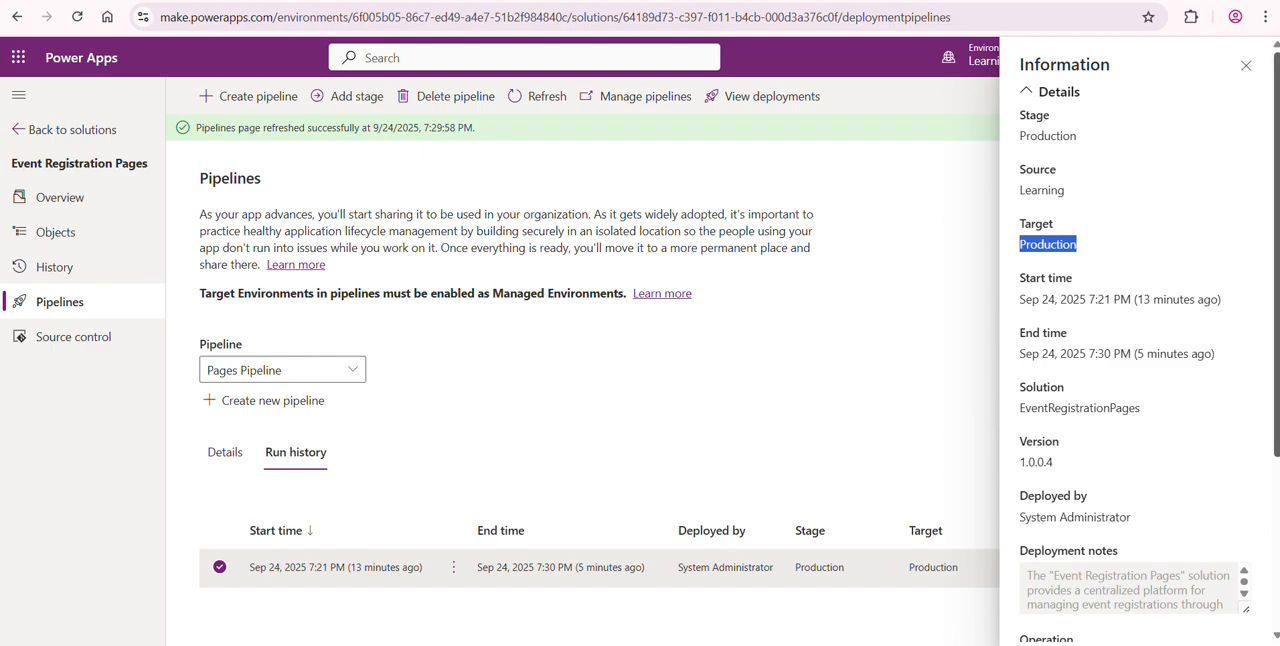
{"action": "scroll", "coordinate": [1063, 230], "scroll_direction": "down", "scroll_amount": 2}
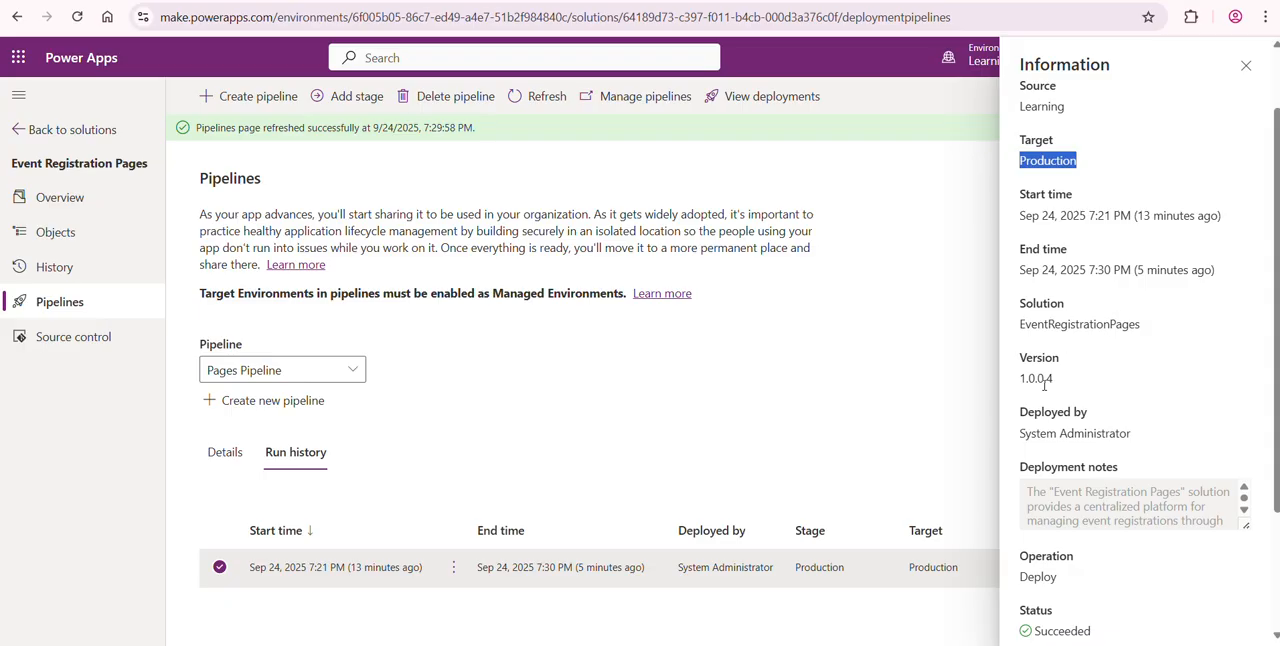
{"action": "scroll", "coordinate": [1062, 427], "scroll_direction": "down", "scroll_amount": 2}
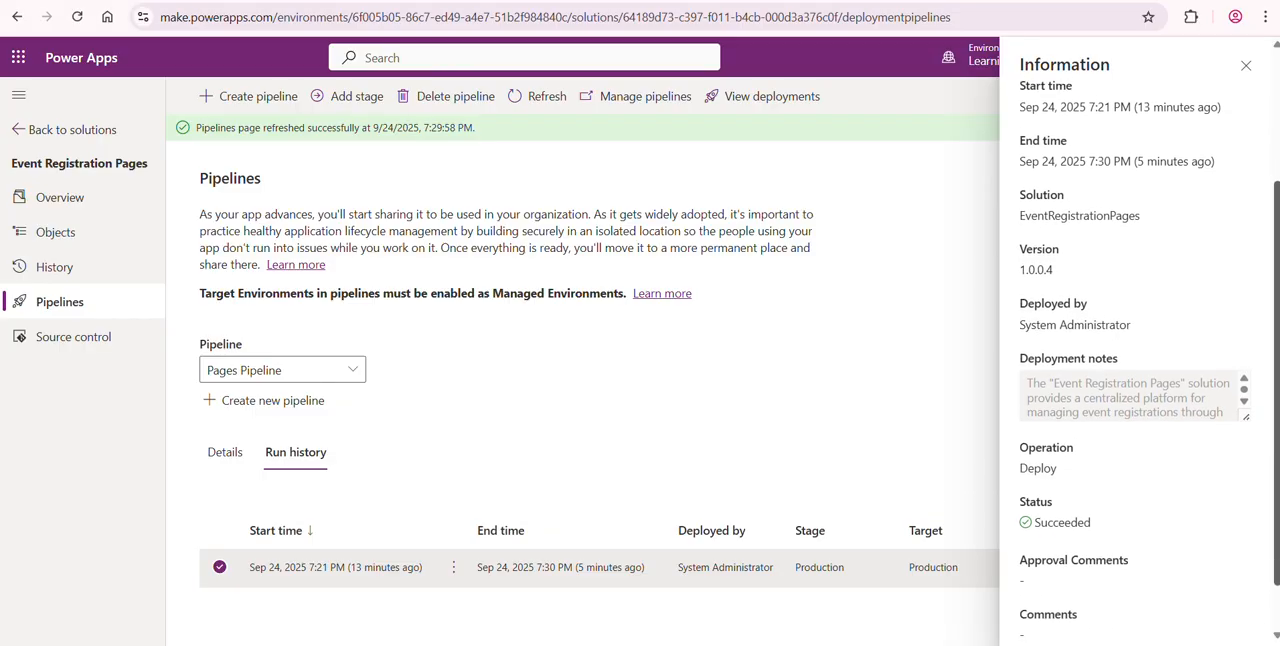
{"action": "scroll", "coordinate": [1123, 500], "scroll_direction": "down", "scroll_amount": 1}
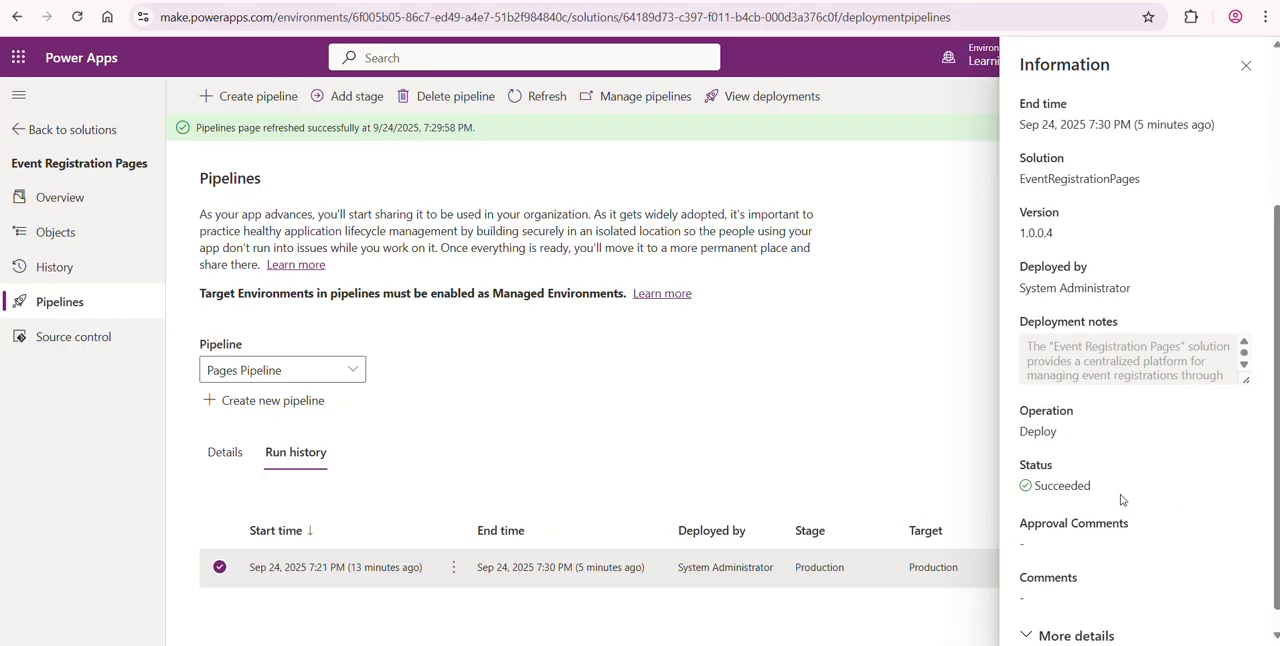
{"action": "scroll", "coordinate": [1120, 360], "scroll_direction": "down", "scroll_amount": 1}
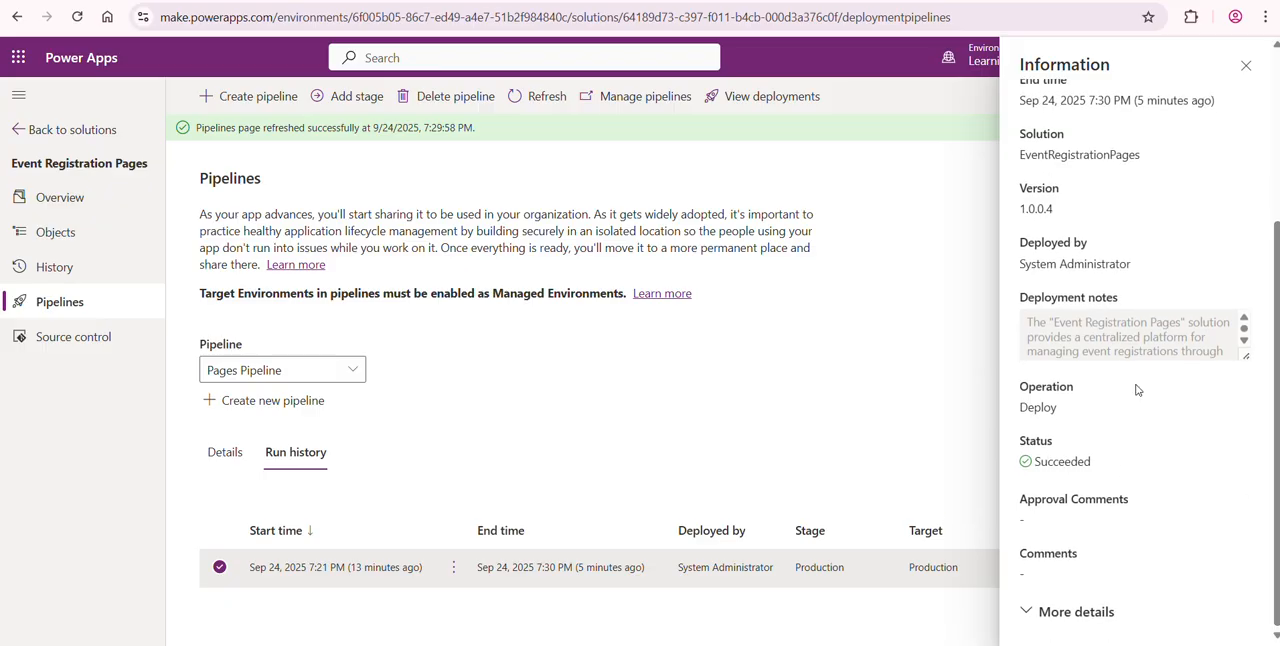
{"action": "left_click", "coordinate": [1243, 341]}
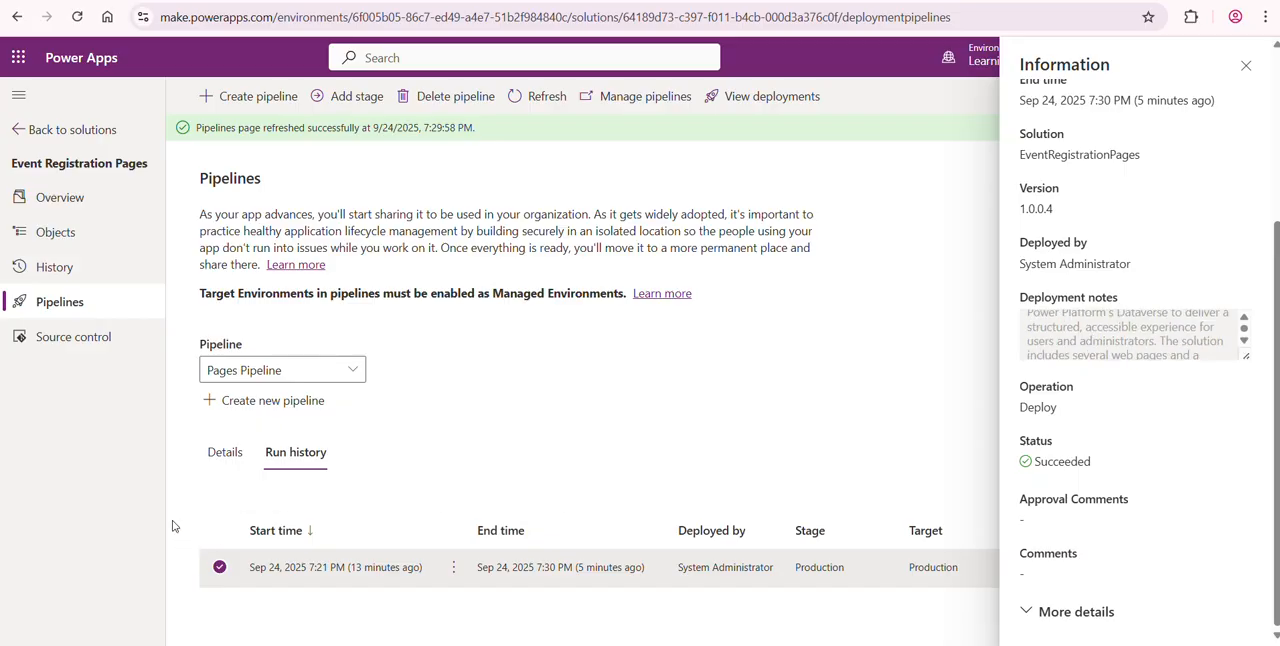
{"action": "left_click", "coordinate": [224, 452]}
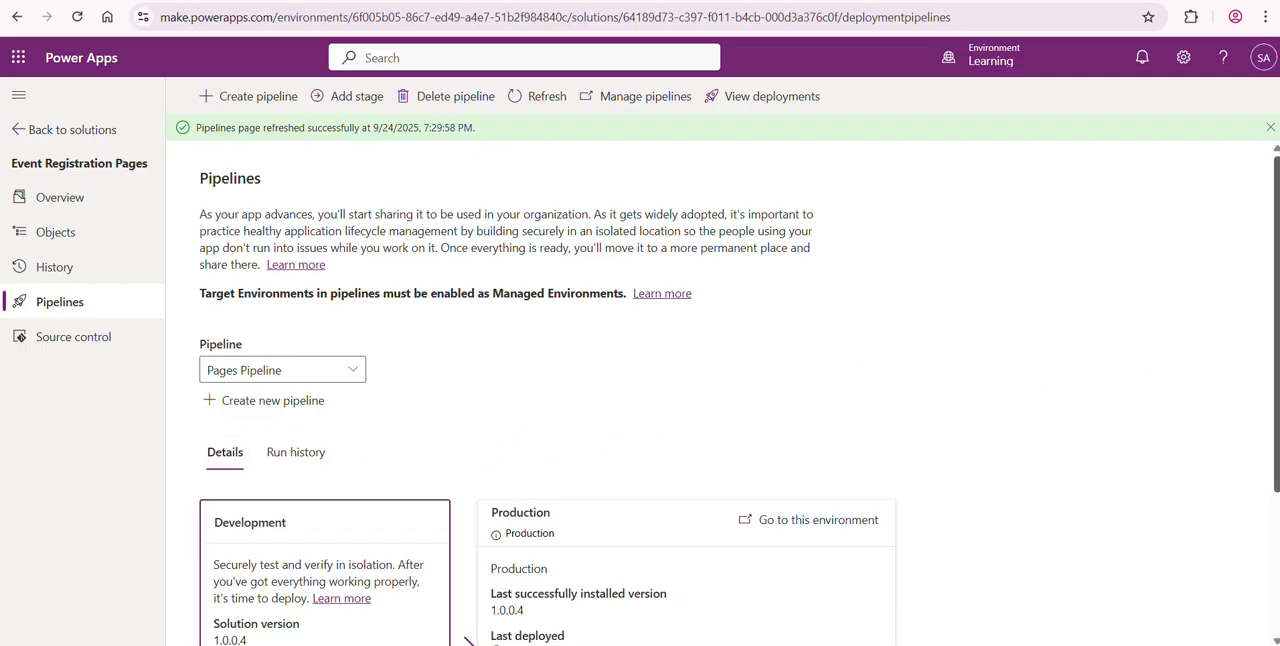
{"action": "left_click_drag", "start_coordinate": [1276, 306], "coordinate": [1275, 387]}
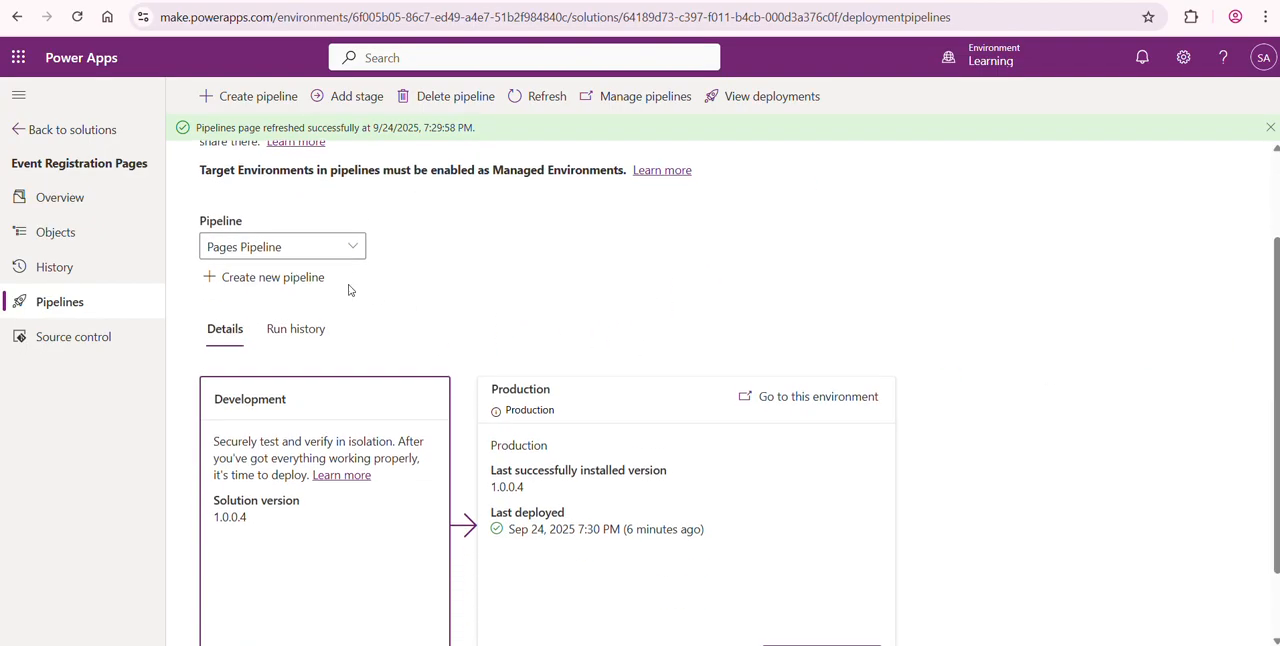
- Check which pipelines are available to the Event Registration Pages solution, and review the Development and Production stages of Pages Pipeline
{"action": "left_click", "coordinate": [352, 246]}
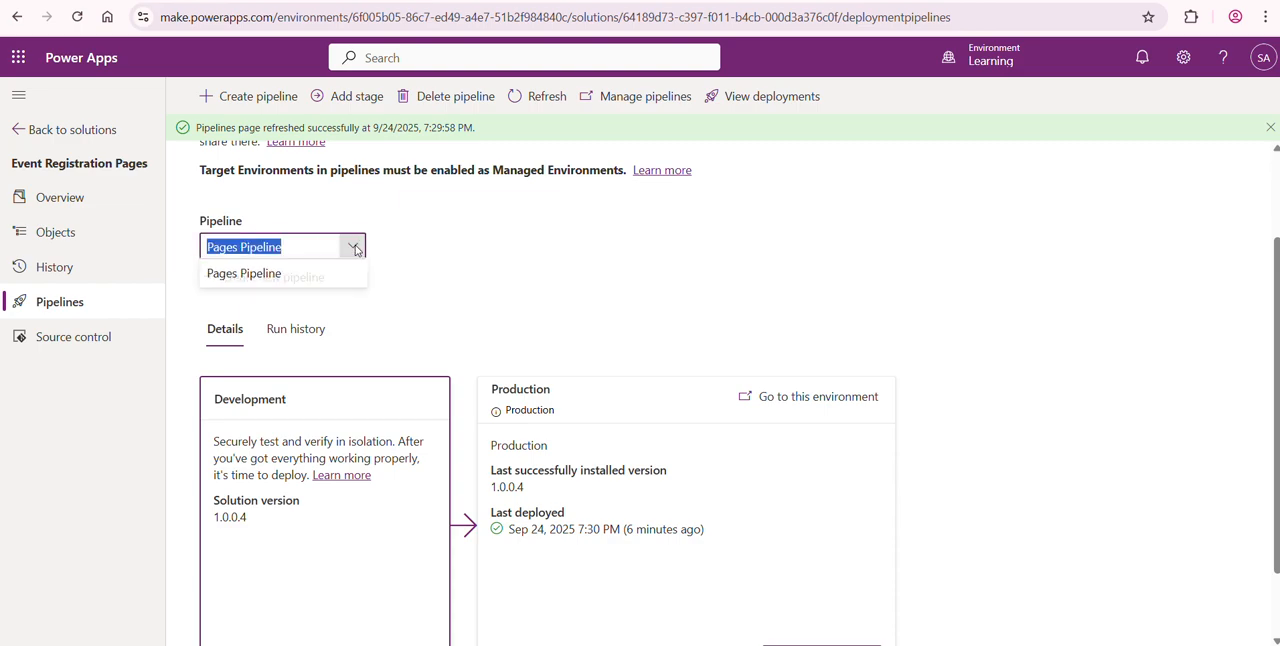
{"action": "left_click", "coordinate": [544, 257]}
{"action": "scroll", "coordinate": [1260, 300], "scroll_direction": "down", "scroll_amount": 1}
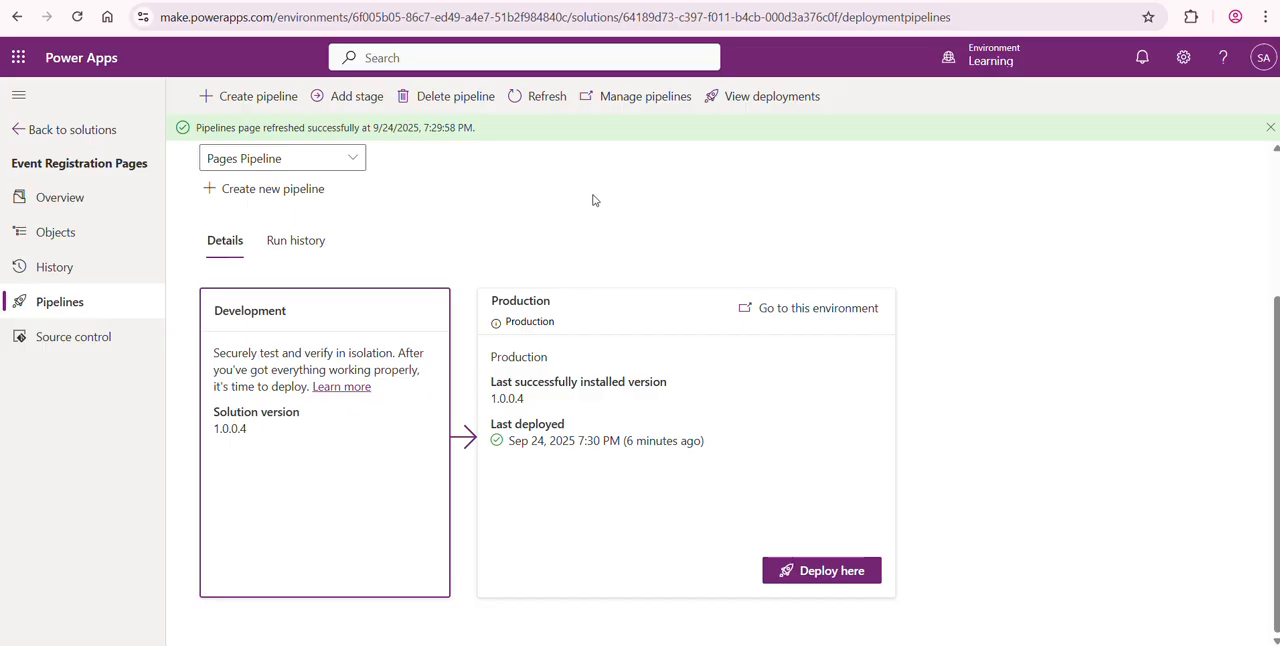
- Review the Pages Pipeline record in pipeline management, and view the run history chart on the Pipelines Dashboard
{"action": "left_click", "coordinate": [648, 100]}
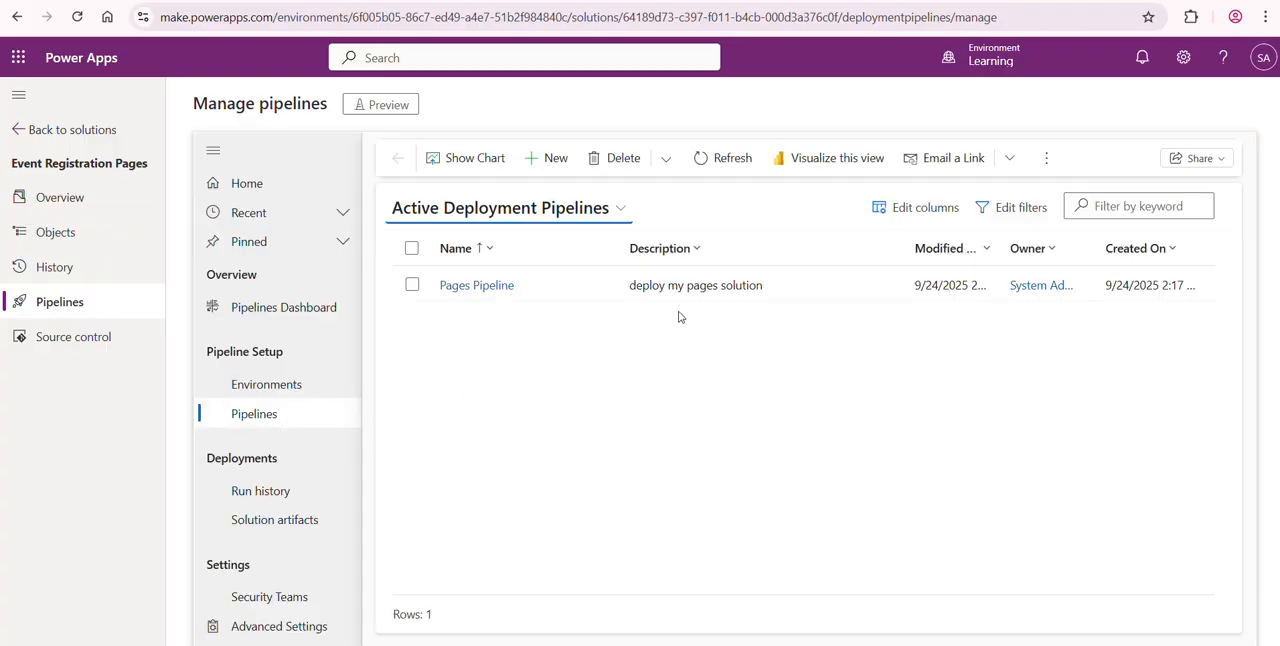
{"action": "left_click", "coordinate": [490, 286]}
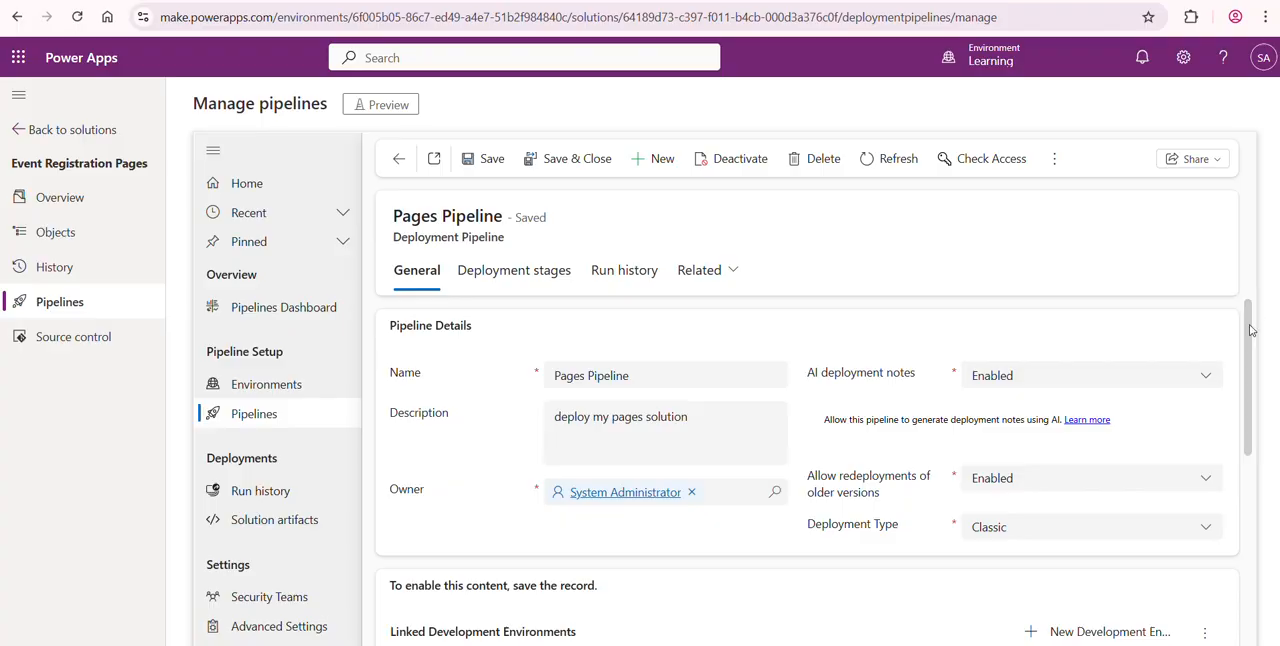
{"action": "left_click_drag", "start_coordinate": [1250, 330], "coordinate": [1251, 294]}
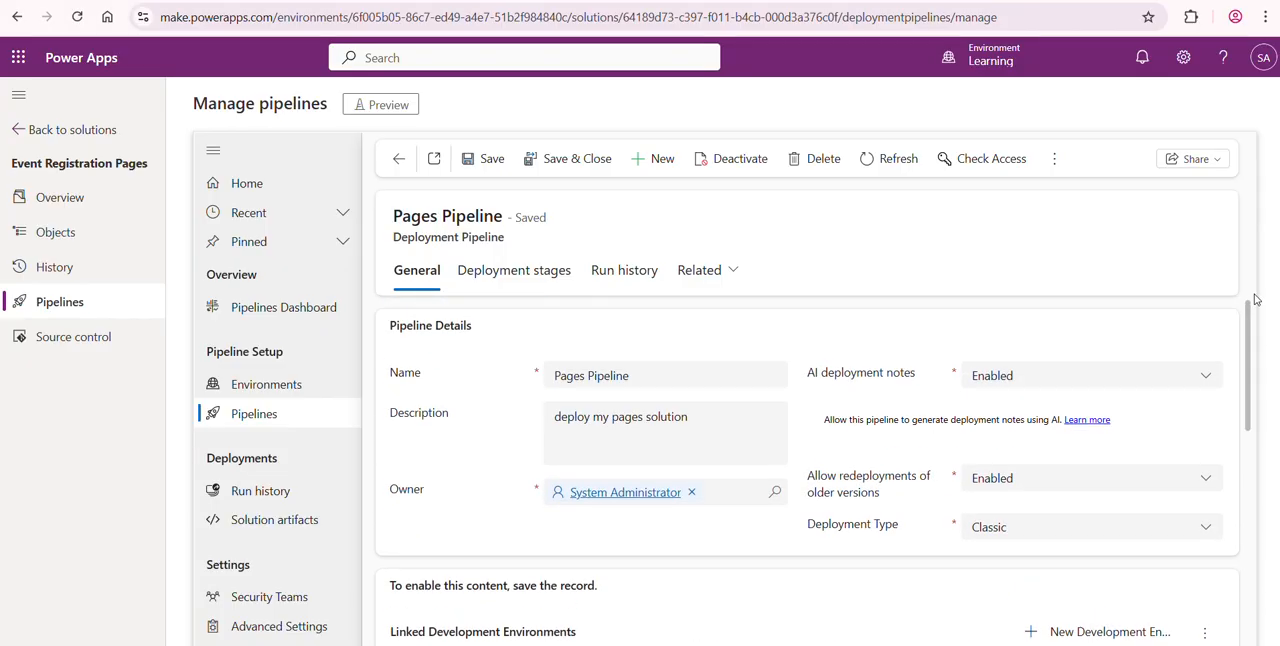
{"action": "left_click", "coordinate": [319, 318]}
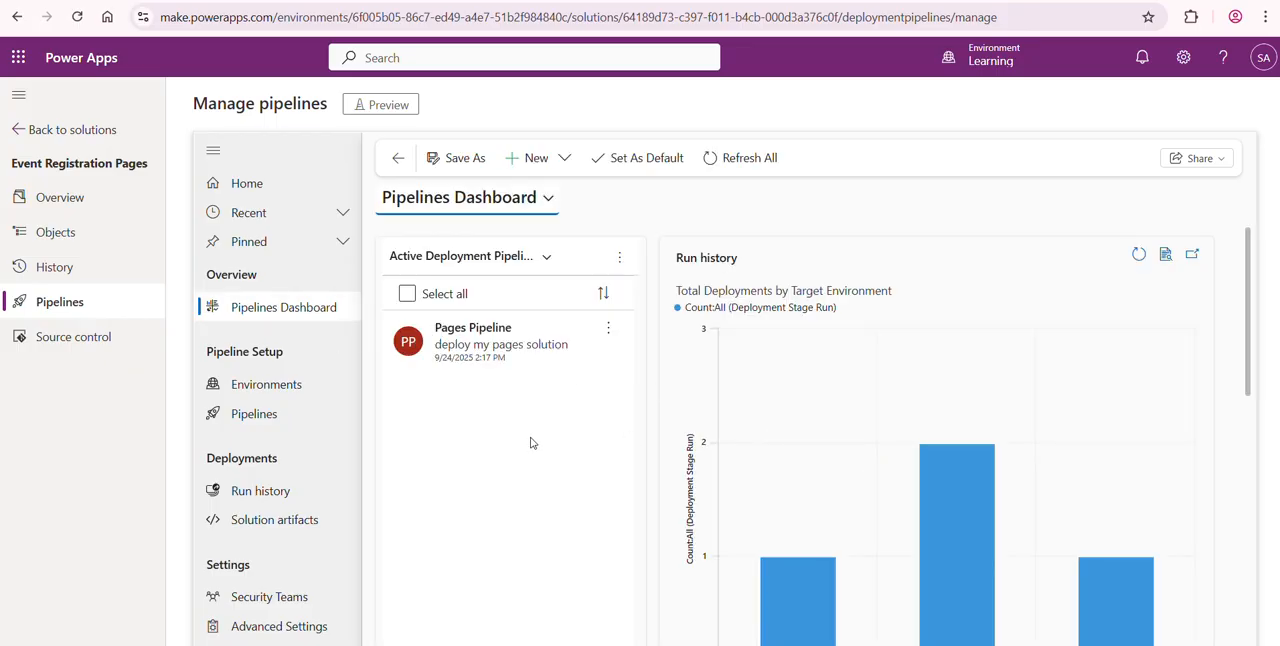
{"action": "mouse_move", "coordinate": [1255, 338]}
{"action": "left_mouse_down"}
{"action": "mouse_move", "coordinate": [1249, 386]}
{"action": "mouse_move", "coordinate": [1250, 326]}
{"action": "left_mouse_up"}
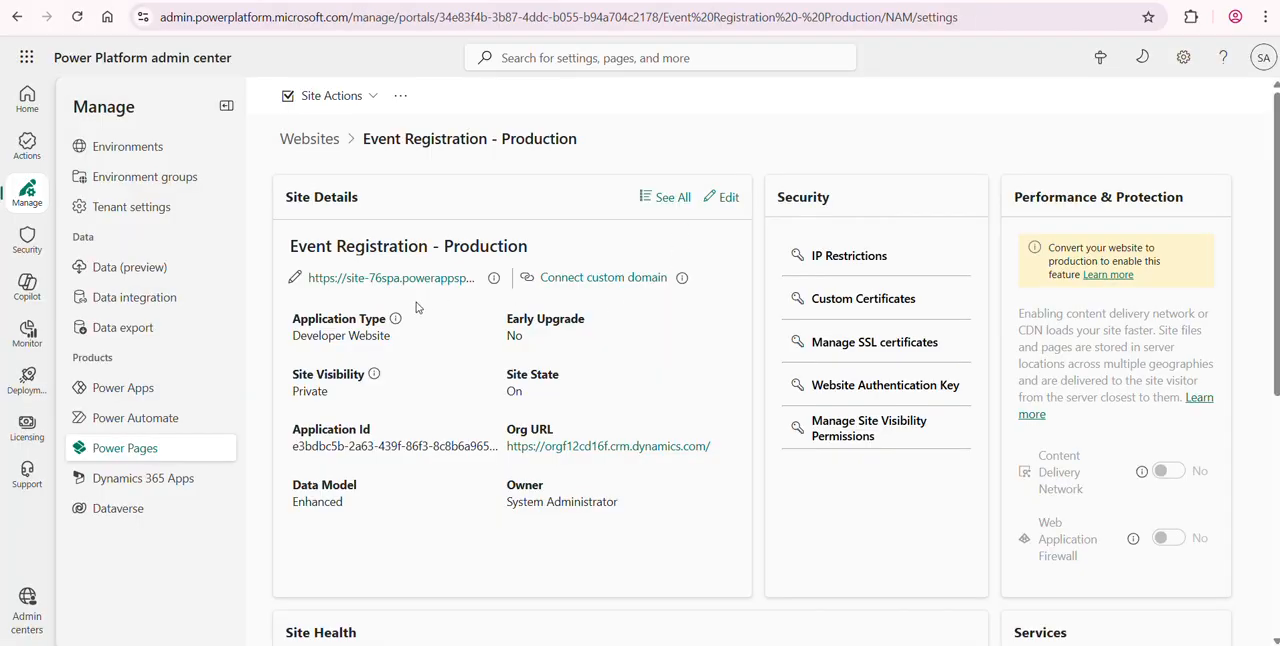
- Visit Event Registration - Production's web address from the Power Platform admin center, and accept its requested permissions with consent on behalf of the organization
{"action": "left_click", "coordinate": [407, 280]}
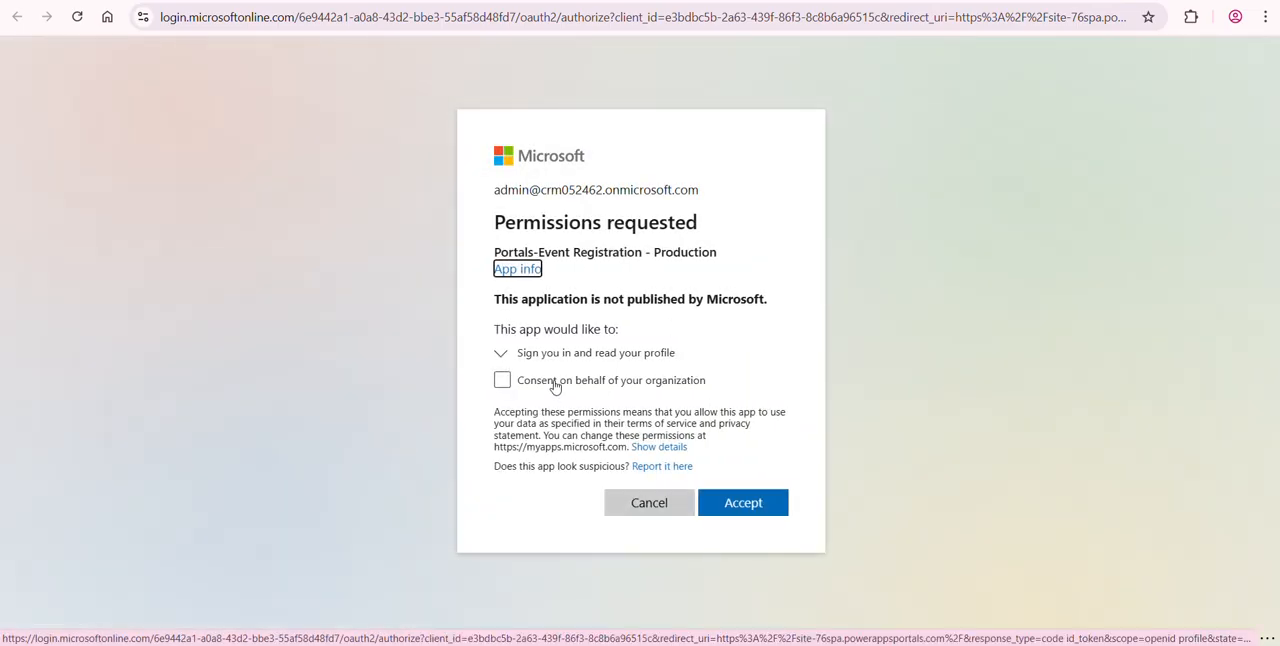
{"action": "left_click", "coordinate": [555, 387]}
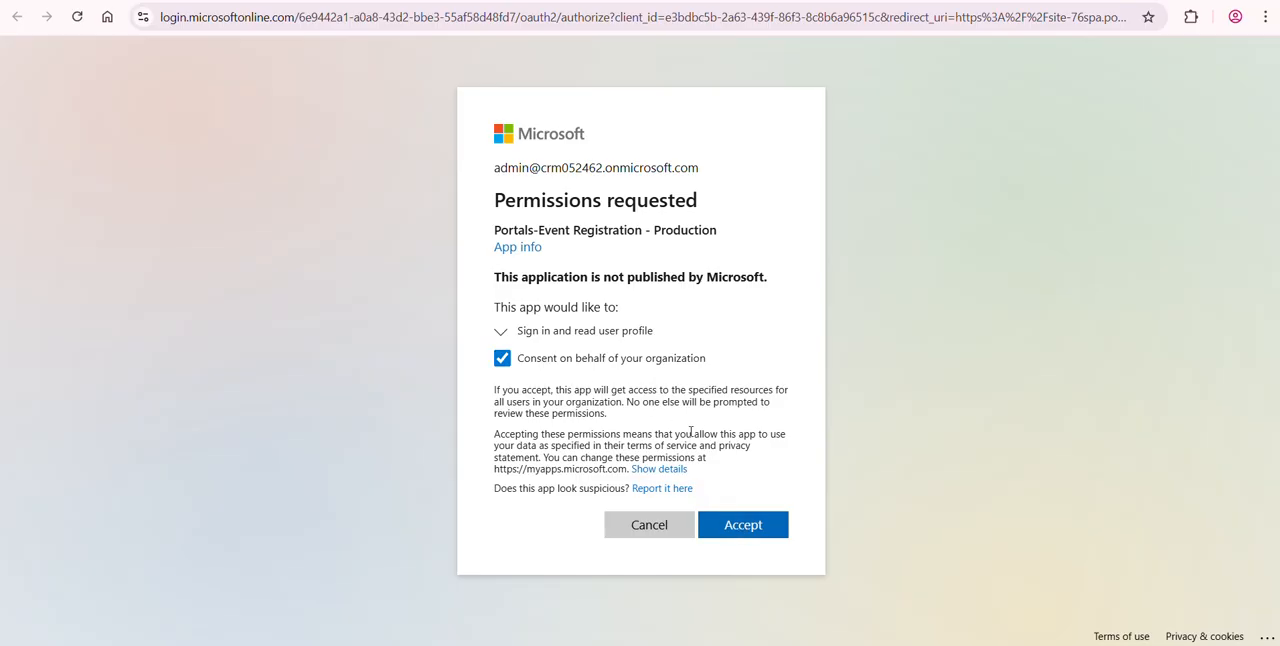
{"action": "left_click", "coordinate": [712, 526]}
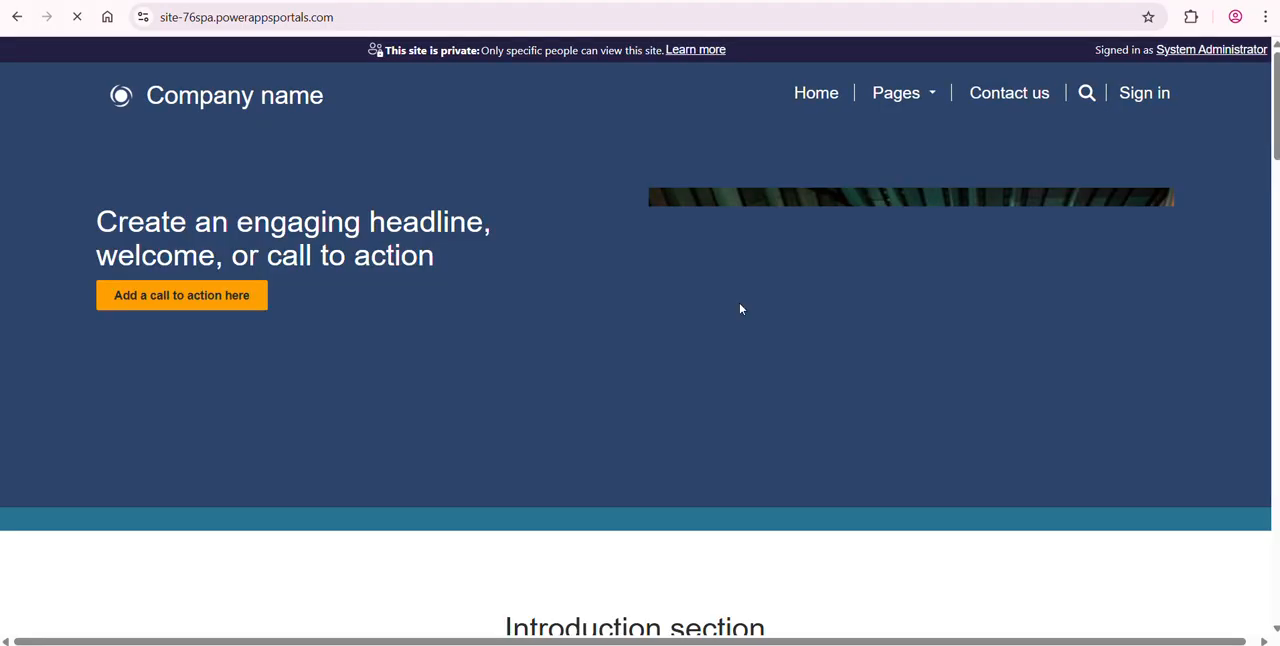
- Browse the production site by visiting its Contact us page and returning to its Home page
{"action": "left_click", "coordinate": [343, 17]}
{"action": "left_click", "coordinate": [473, 310]}
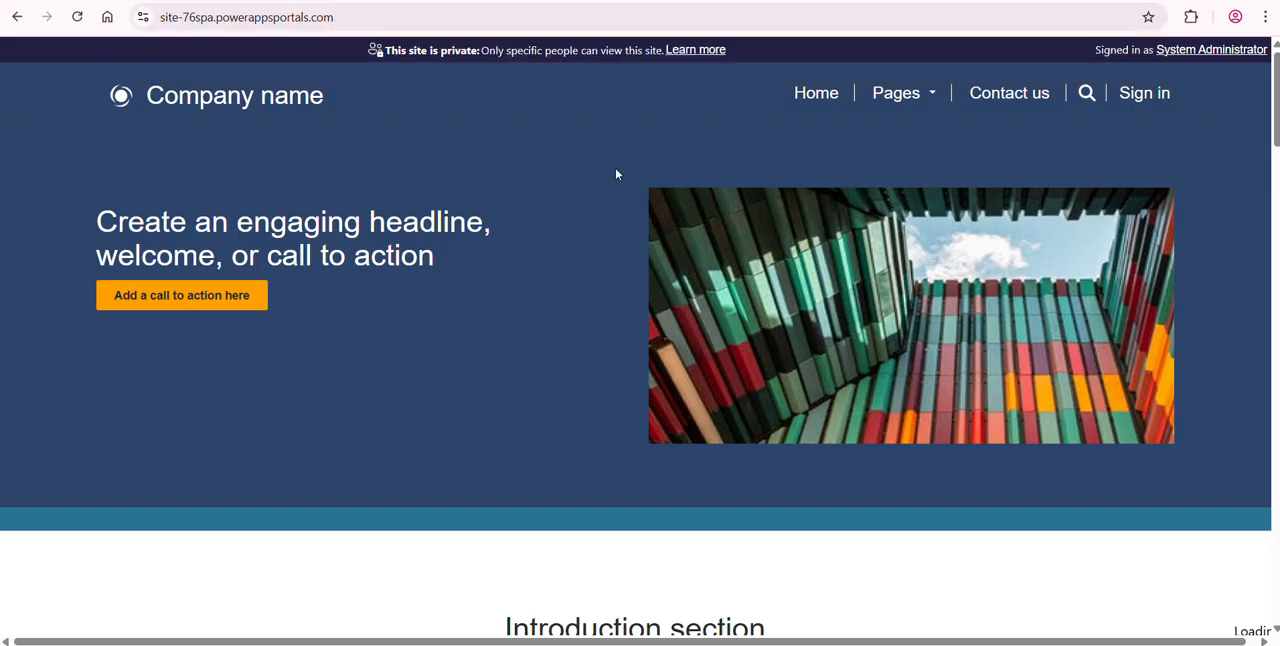
{"action": "left_click", "coordinate": [1005, 104]}
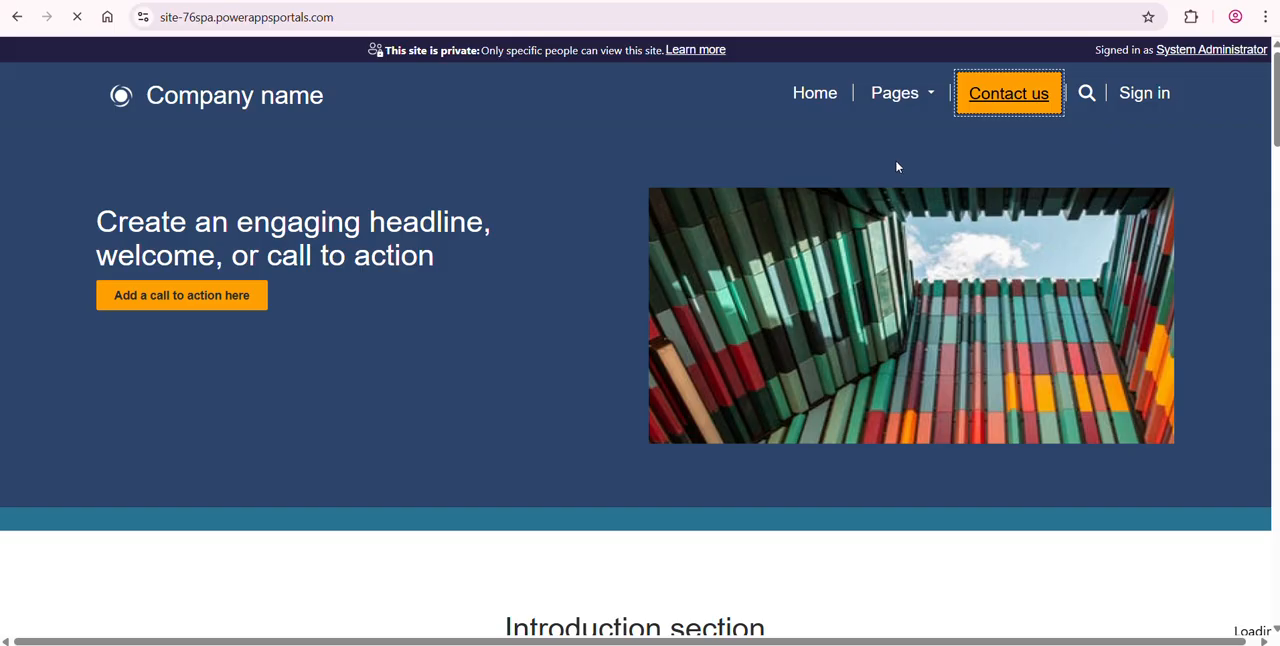
{"action": "left_click", "coordinate": [1006, 103]}
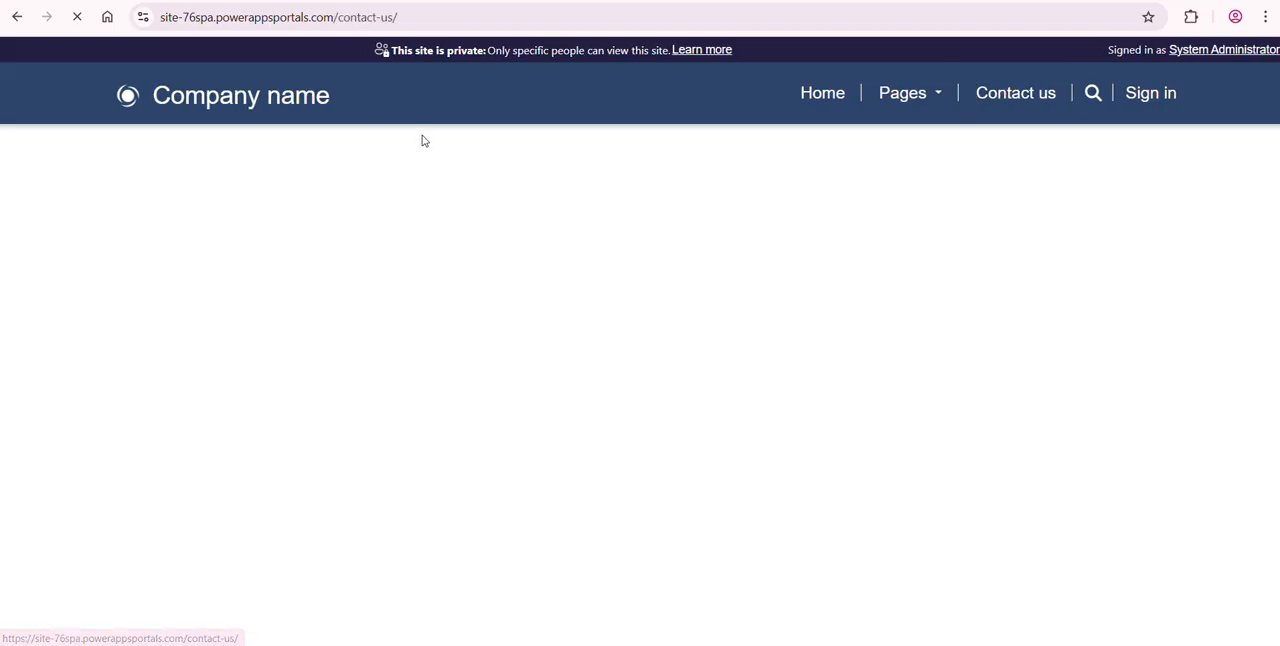
{"action": "left_click", "coordinate": [820, 97]}
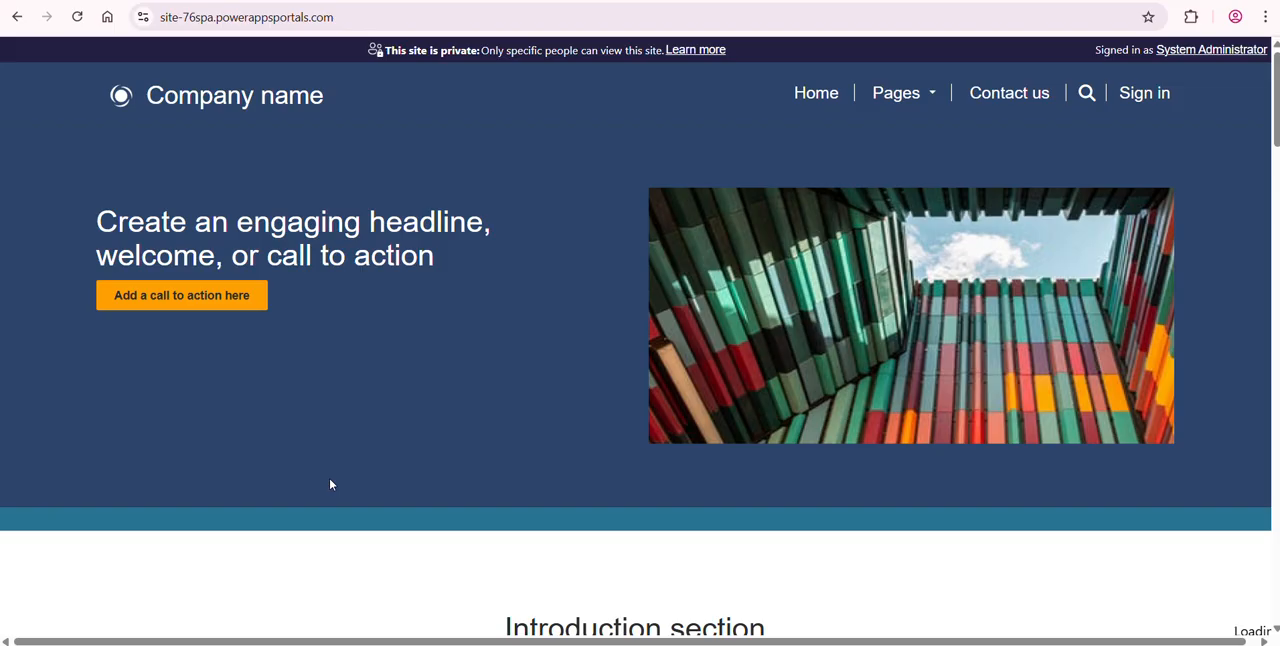
- Switch to the Production environment's solutions in Power Apps, filter to managed solutions, and open the first one listed
{"action": "left_click", "coordinate": [326, 1]}
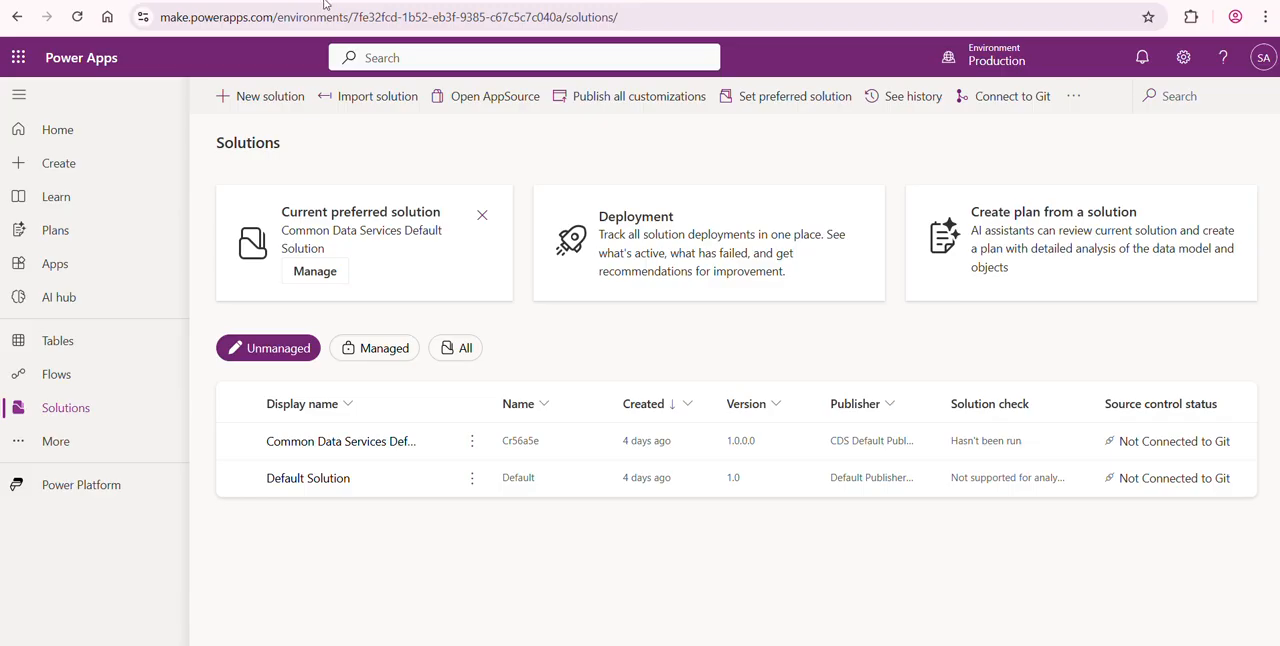
{"action": "left_click", "coordinate": [380, 346]}
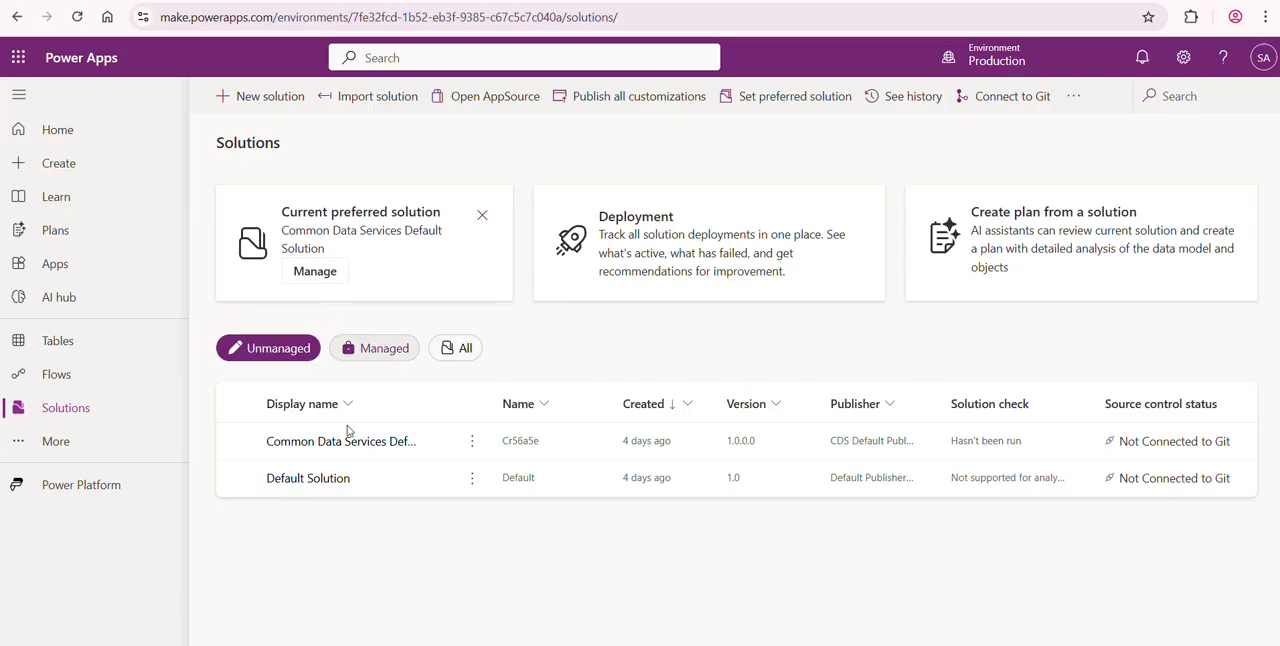
{"action": "left_click", "coordinate": [348, 443]}
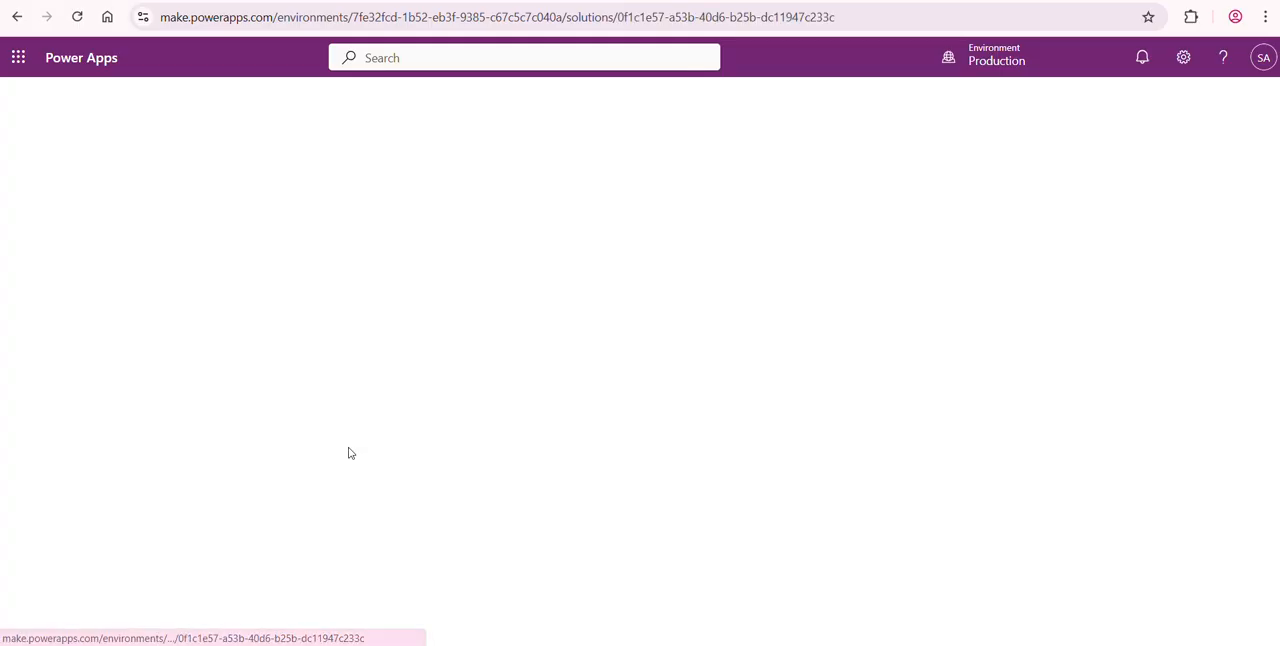